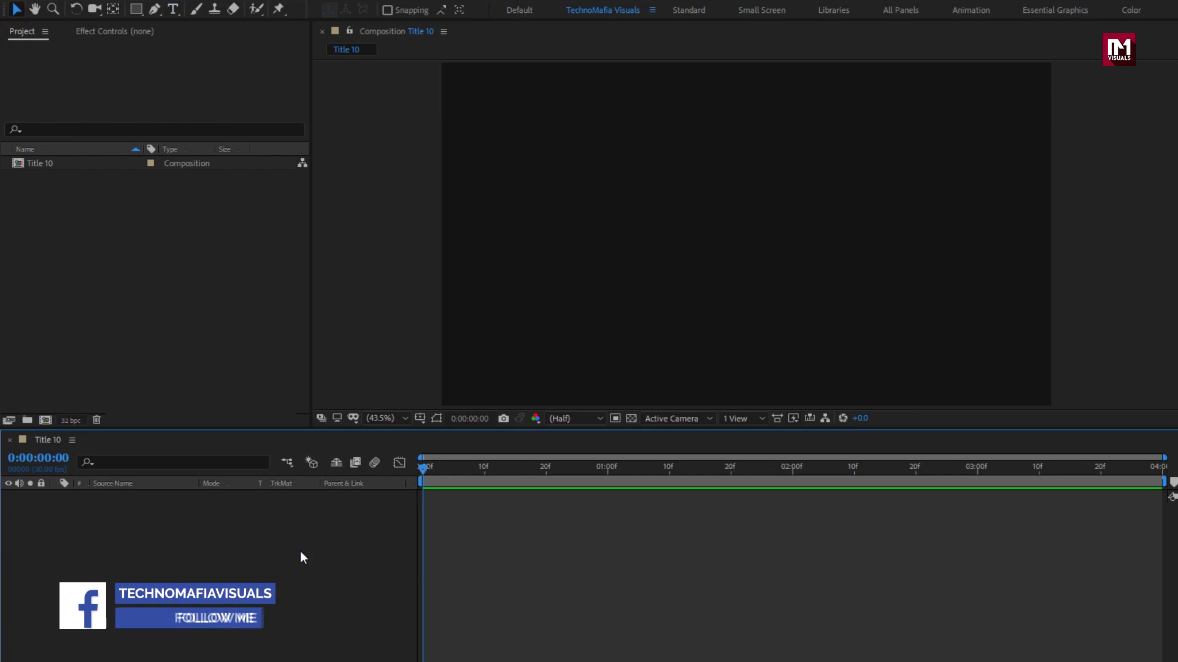
- Create a text layer reading SMOOTH in the Title 10 composition
{"action": "left_click", "coordinate": [174, 11]}
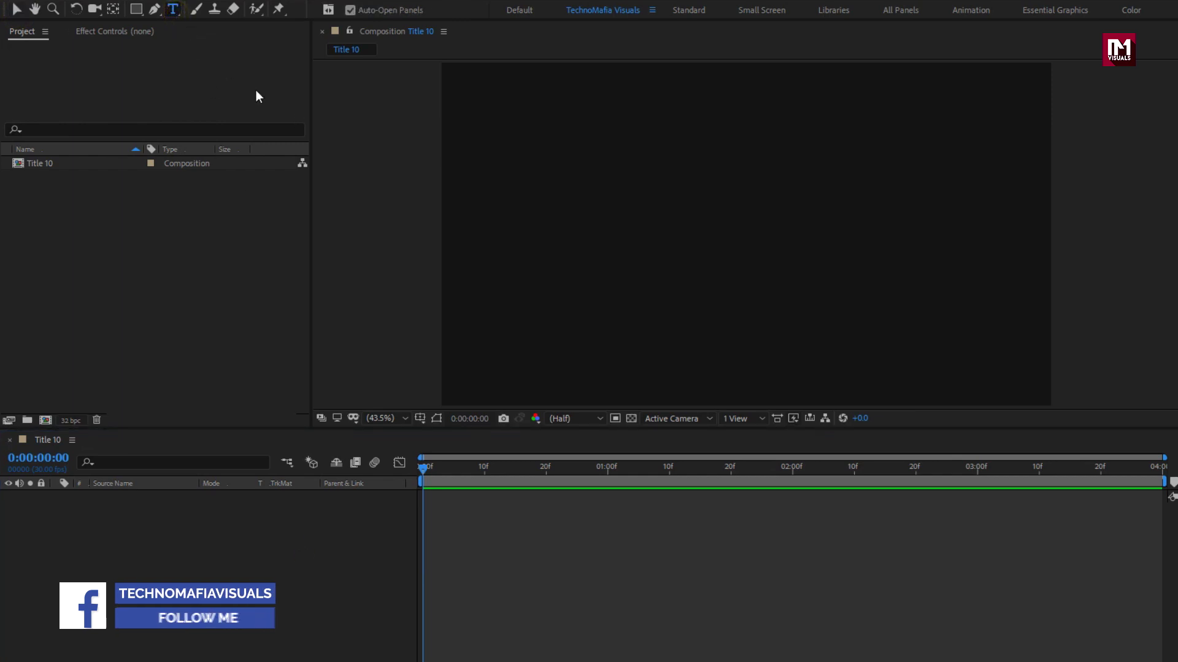
{"action": "left_click", "coordinate": [698, 240]}
{"action": "type", "text": "S"}
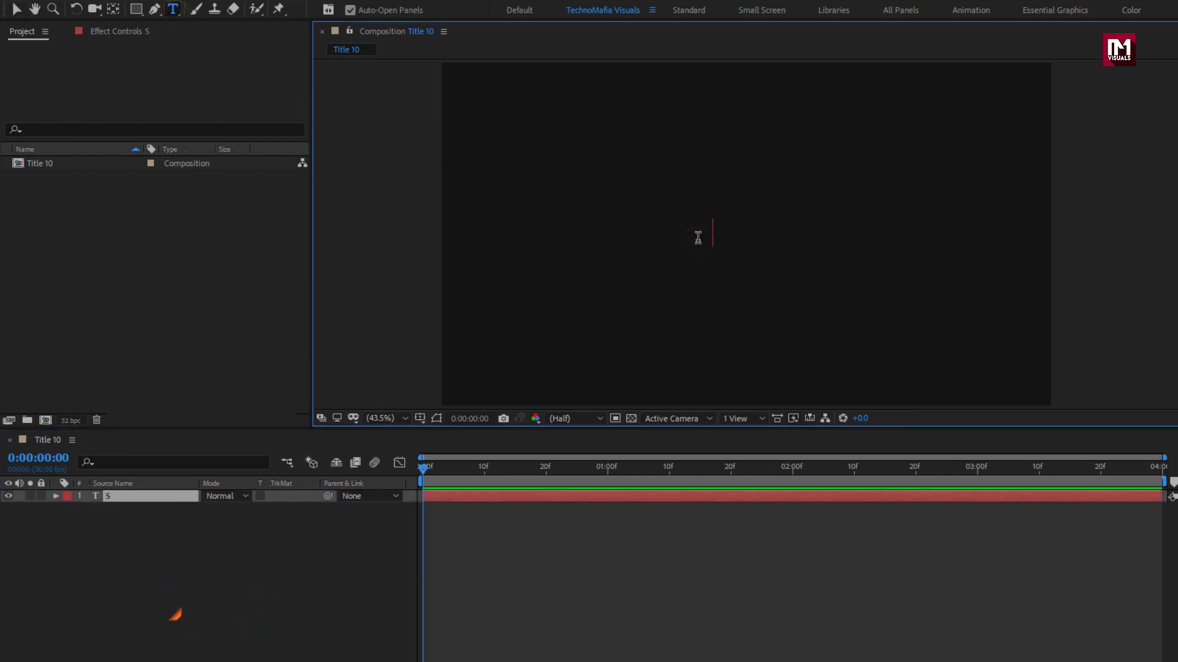
{"action": "type", "text": "MOOTH"}
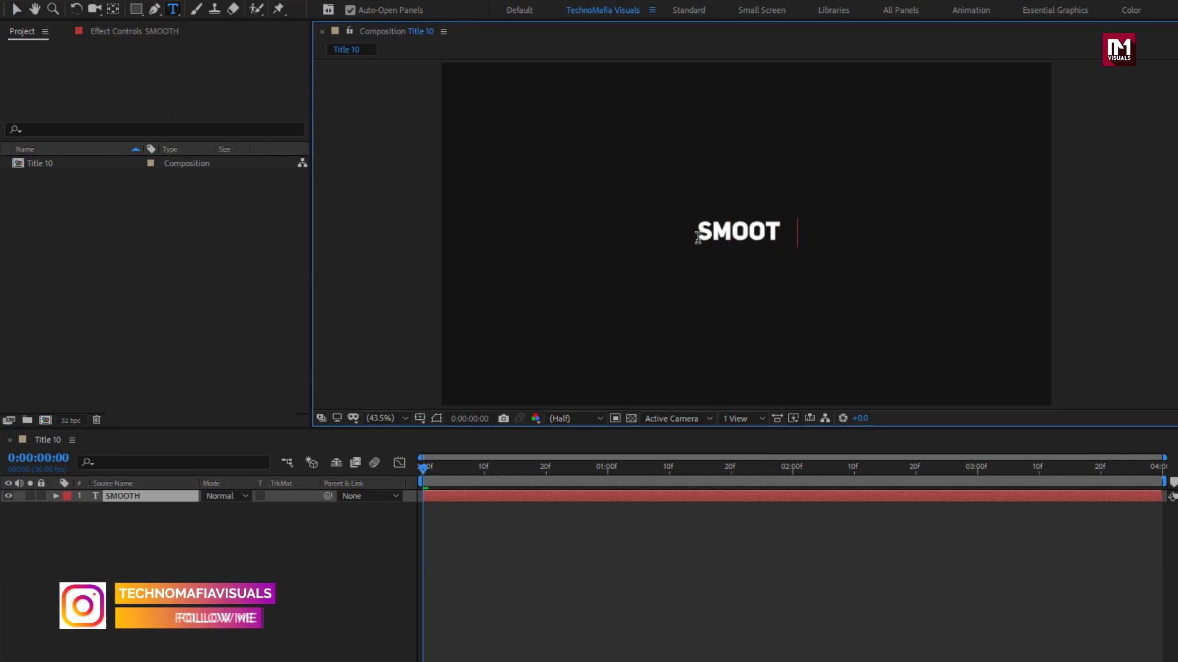
{"action": "key", "text": "Escape"}
{"action": "key", "text": "v"}
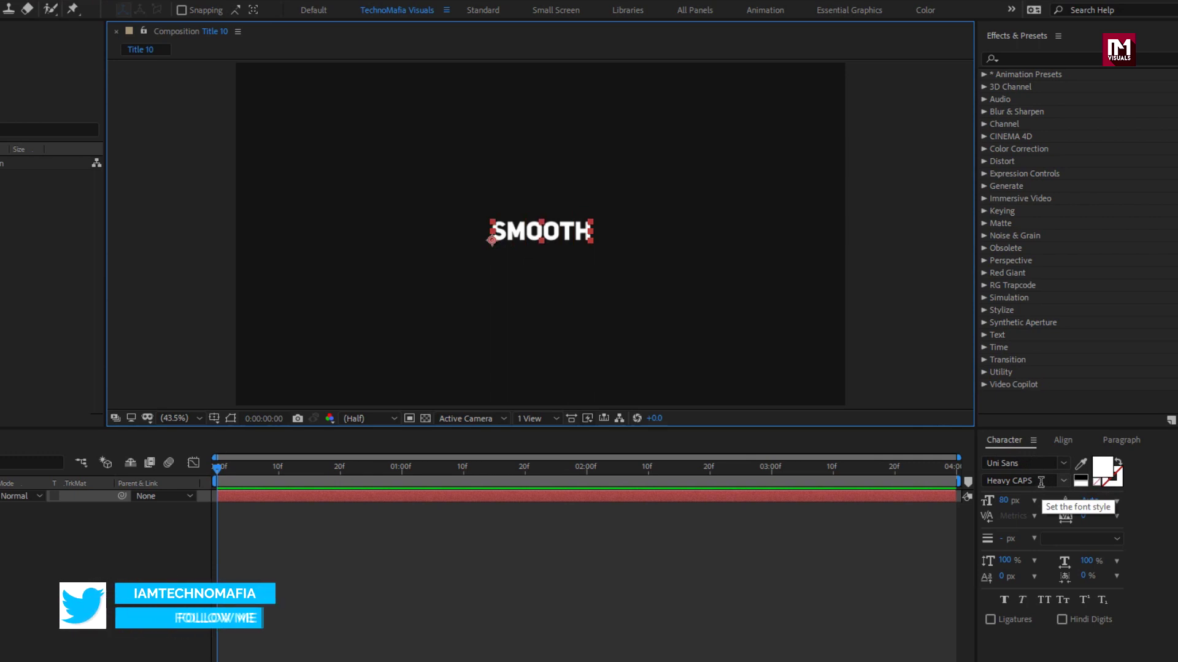
- Enlarge the SMOOTH text and centre it horizontally and vertically in the composition
{"action": "left_click_drag", "start_coordinate": [1006, 502], "coordinate": [1082, 501]}
{"action": "left_click", "coordinate": [1063, 439]}
{"action": "left_click", "coordinate": [1017, 477]}
{"action": "left_click", "coordinate": [1090, 478]}
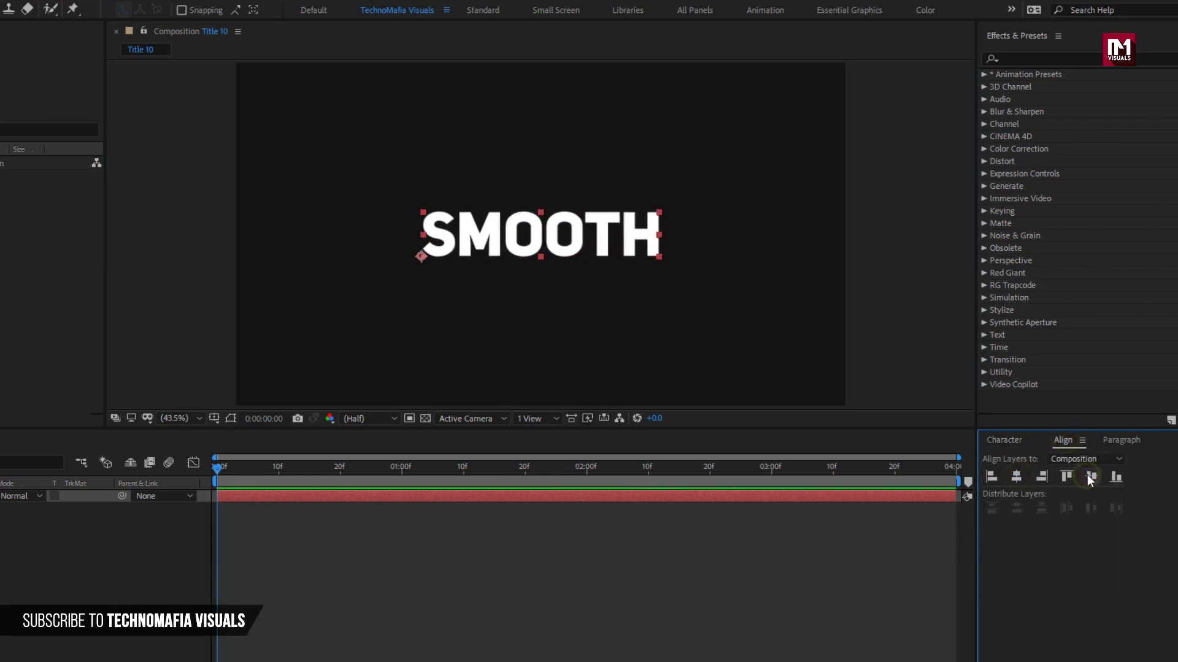
- Add a black 1920 x 1080 px solid layer above the SMOOTH text
{"action": "right_click", "coordinate": [142, 564]}
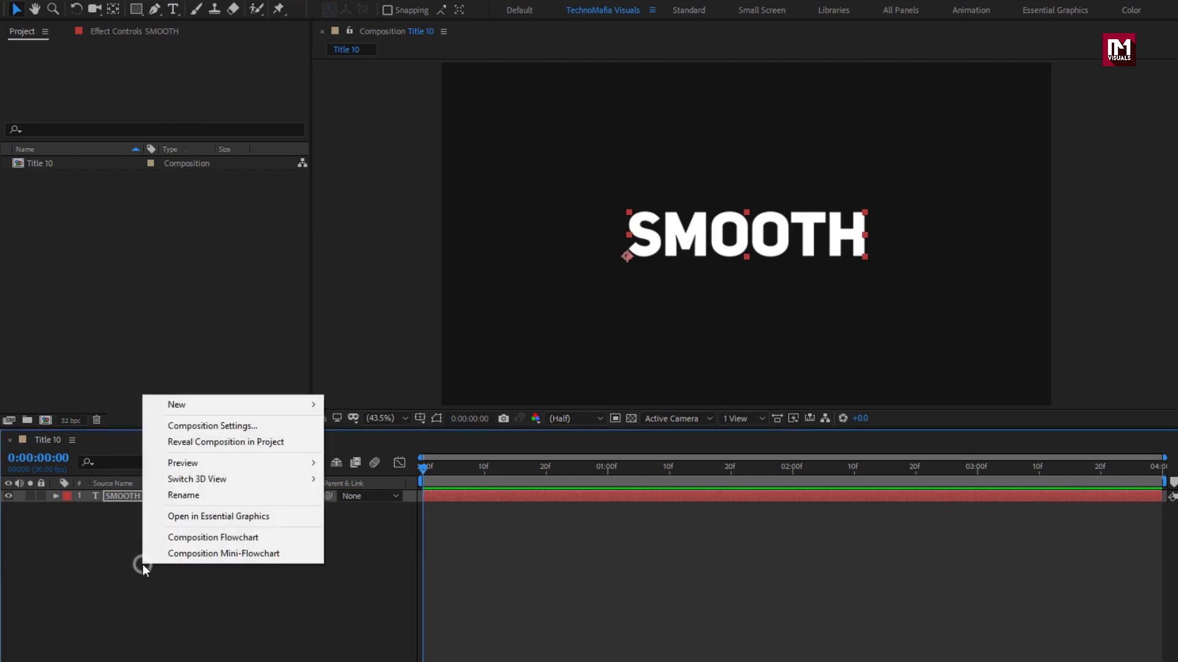
{"action": "mouse_move", "coordinate": [184, 406]}
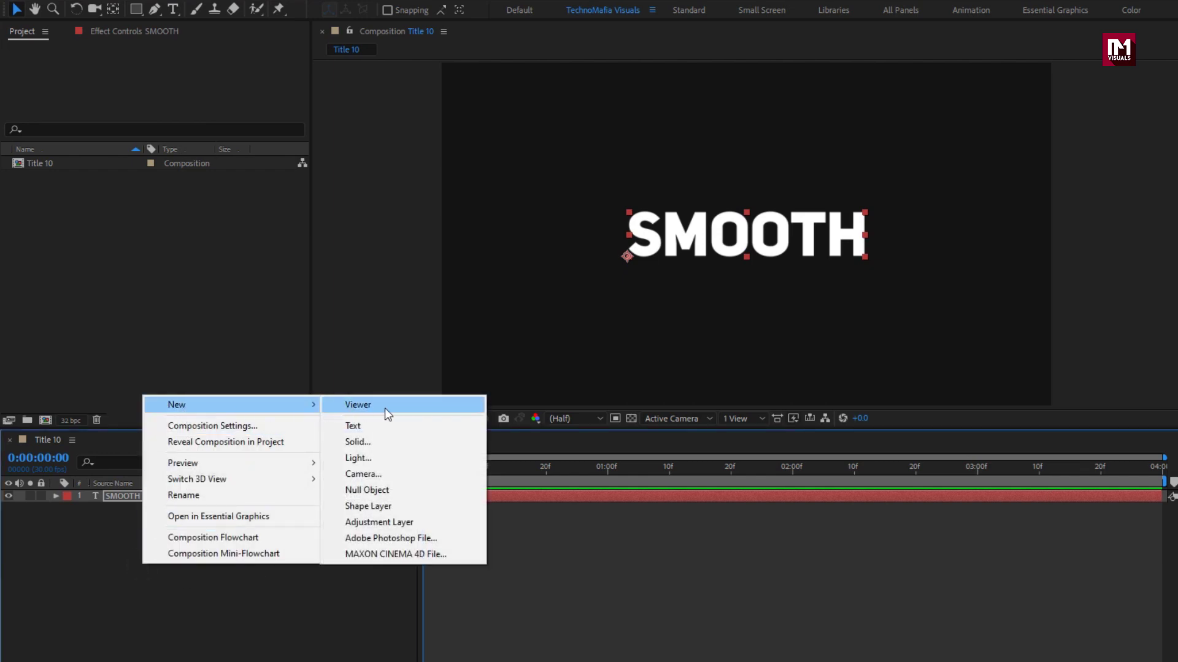
{"action": "left_click", "coordinate": [385, 440]}
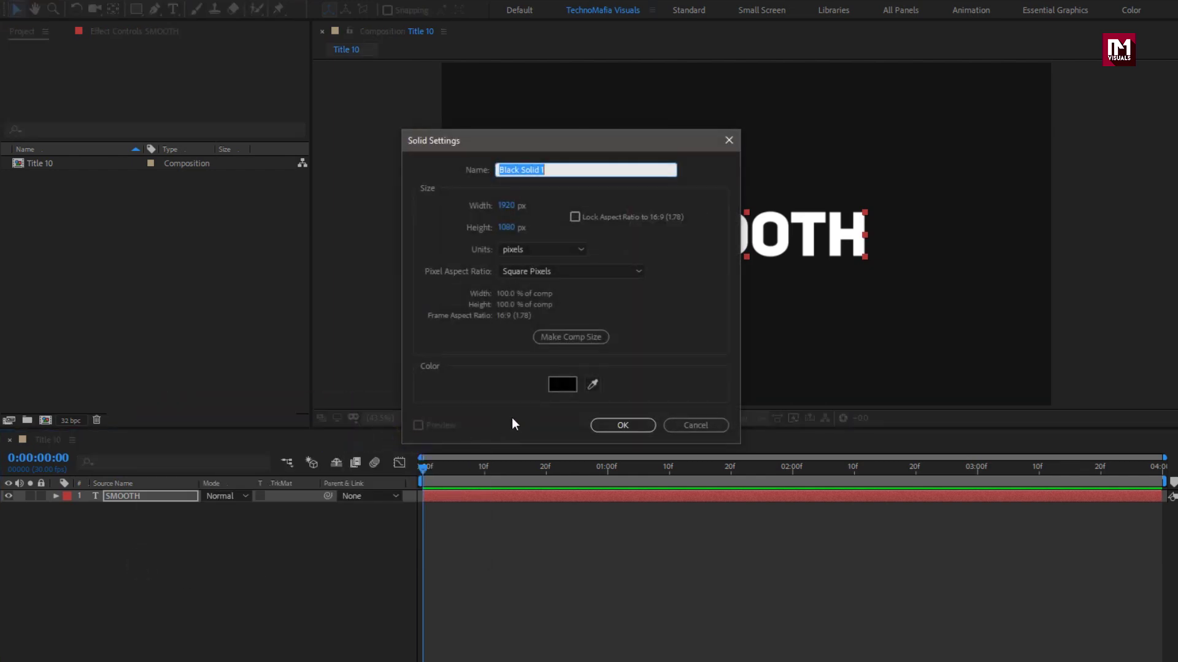
{"action": "left_click", "coordinate": [606, 425]}
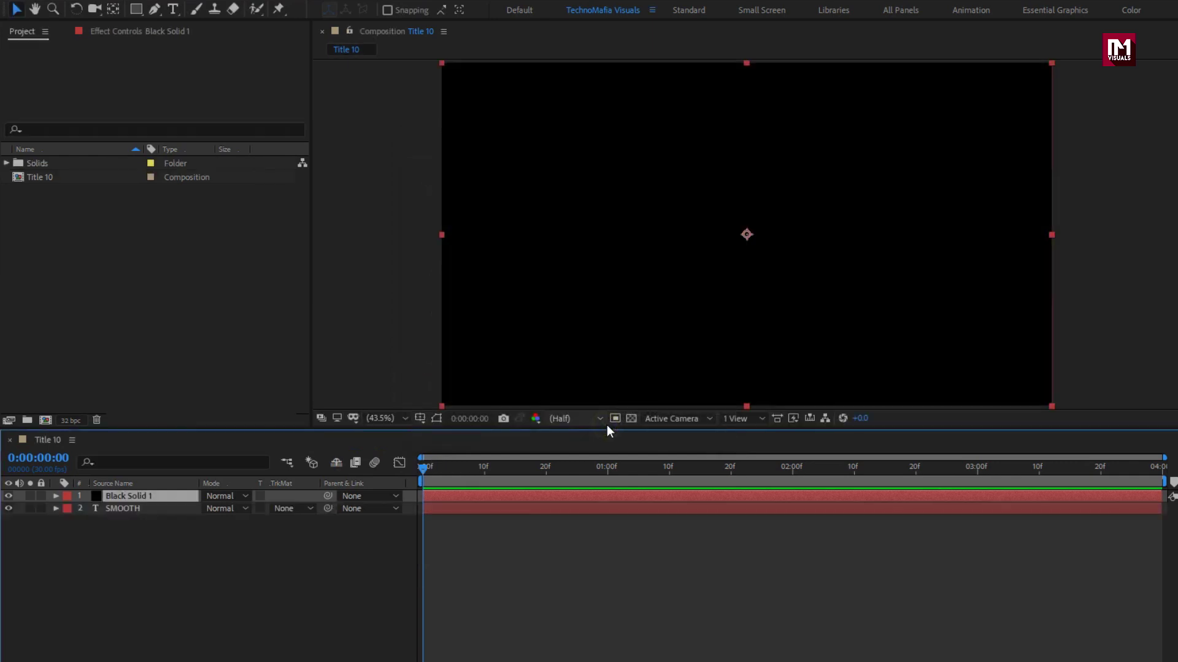
- Set the black solid's position to 1920, 540 so it covers the right half of the composition
{"action": "key", "text": "p"}
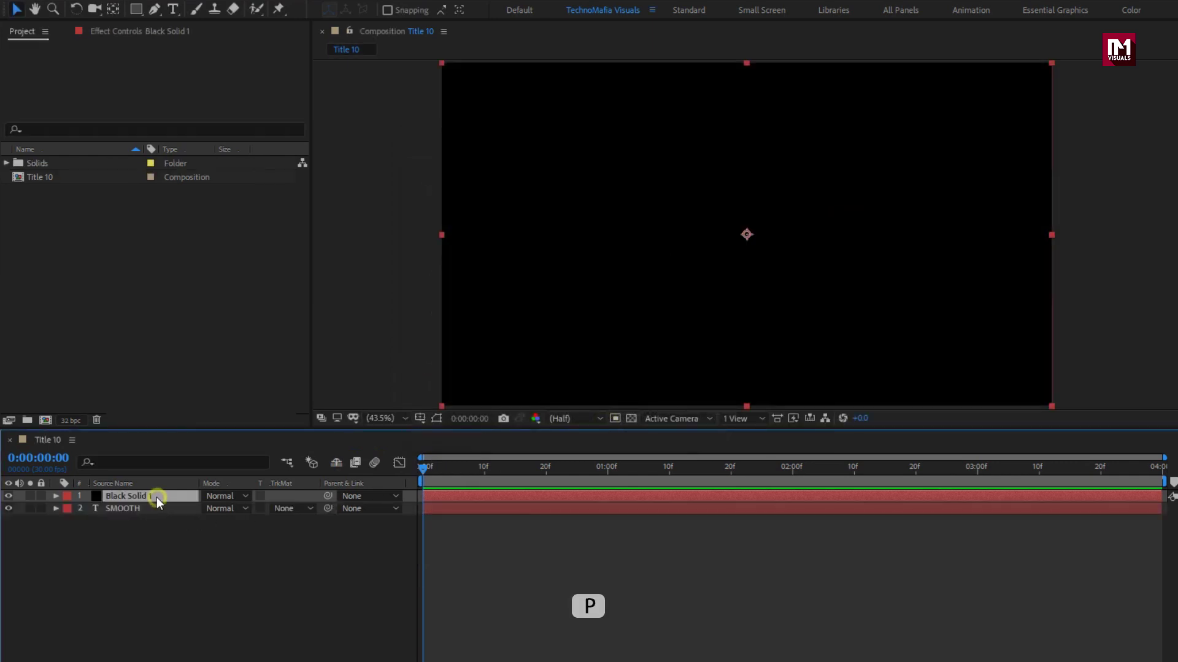
{"action": "key", "text": "p"}
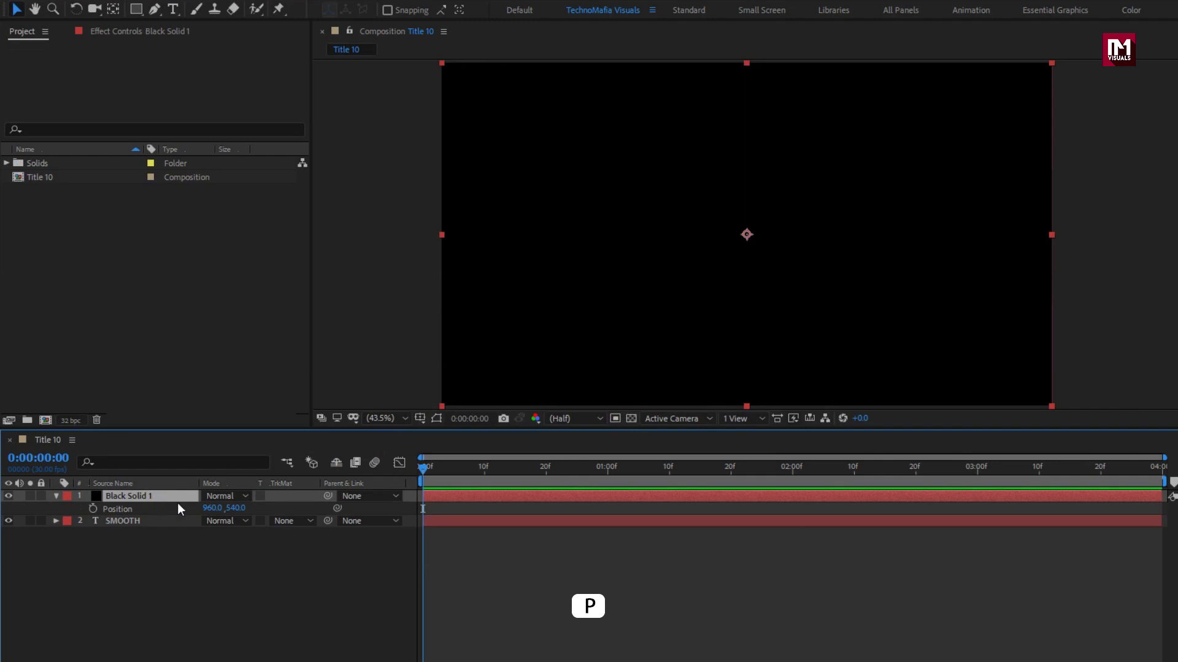
{"action": "left_click_drag", "start_coordinate": [208, 512], "coordinate": [875, 473]}
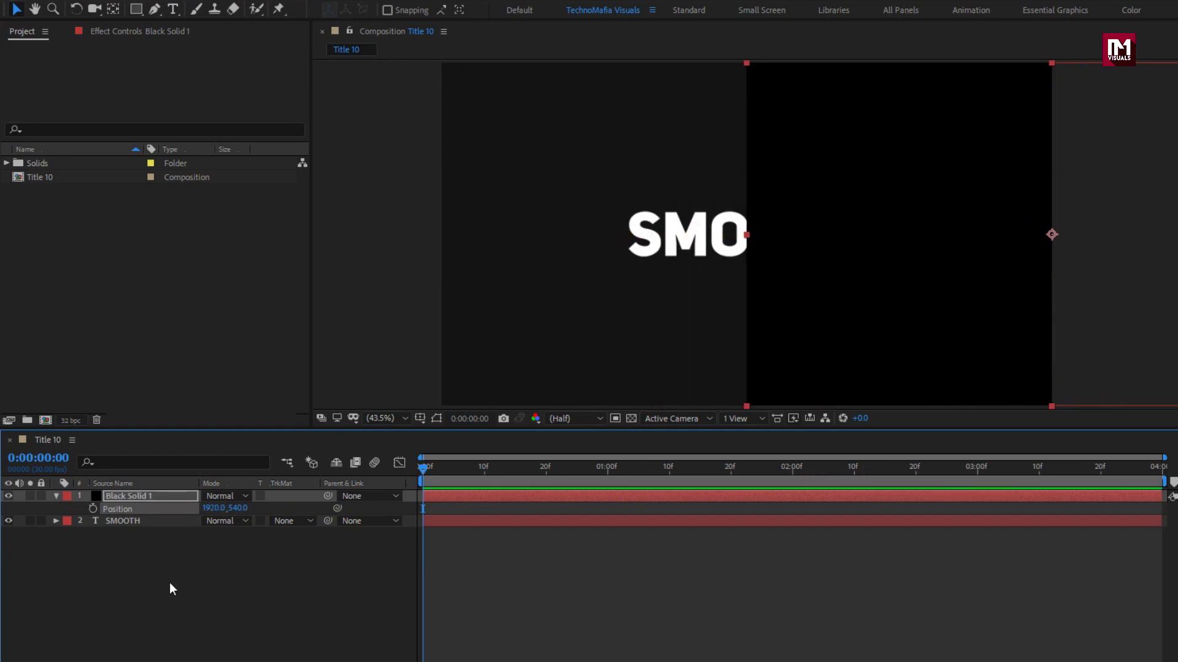
{"action": "left_click", "coordinate": [112, 498]}
{"action": "left_click", "coordinate": [57, 496]}
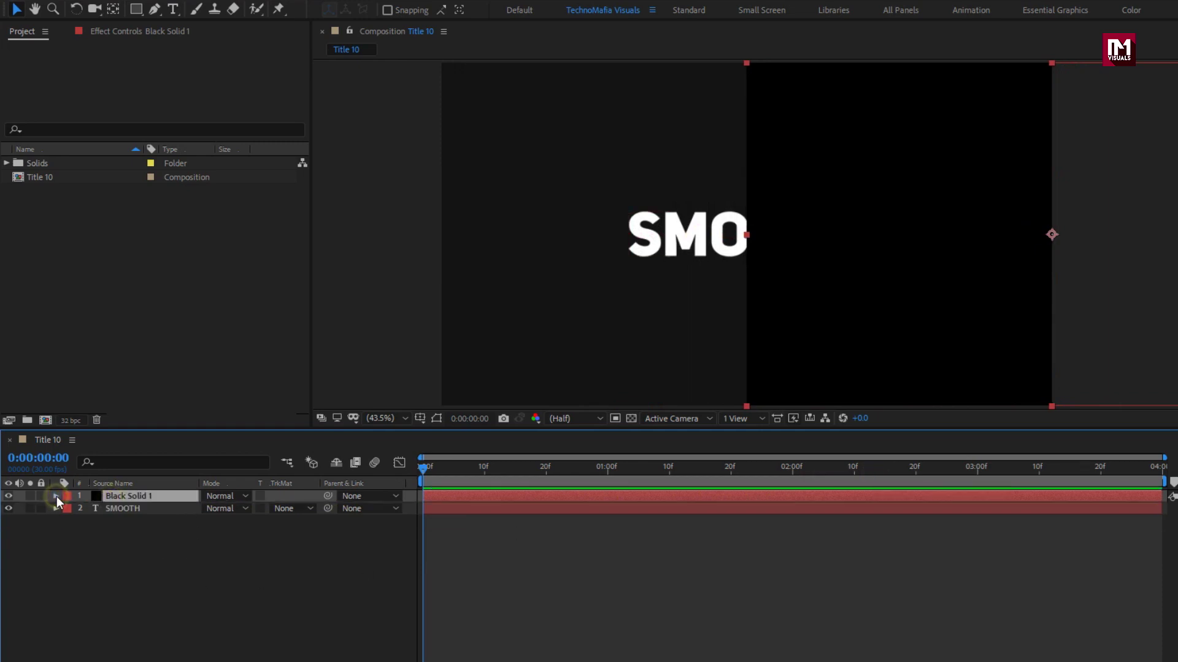
- Set the SMOOTH text layer's track matte to Alpha Inverted Matte using Black Solid 1
{"action": "left_click", "coordinate": [114, 508]}
{"action": "left_click", "coordinate": [292, 509]}
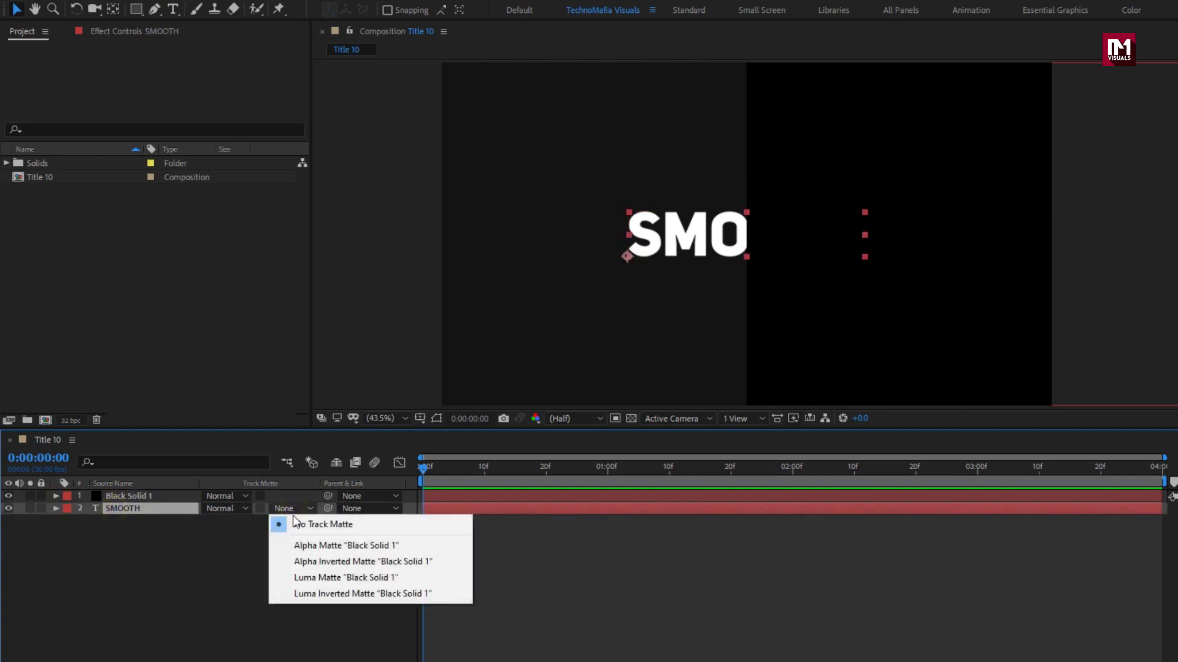
{"action": "left_click", "coordinate": [295, 562]}
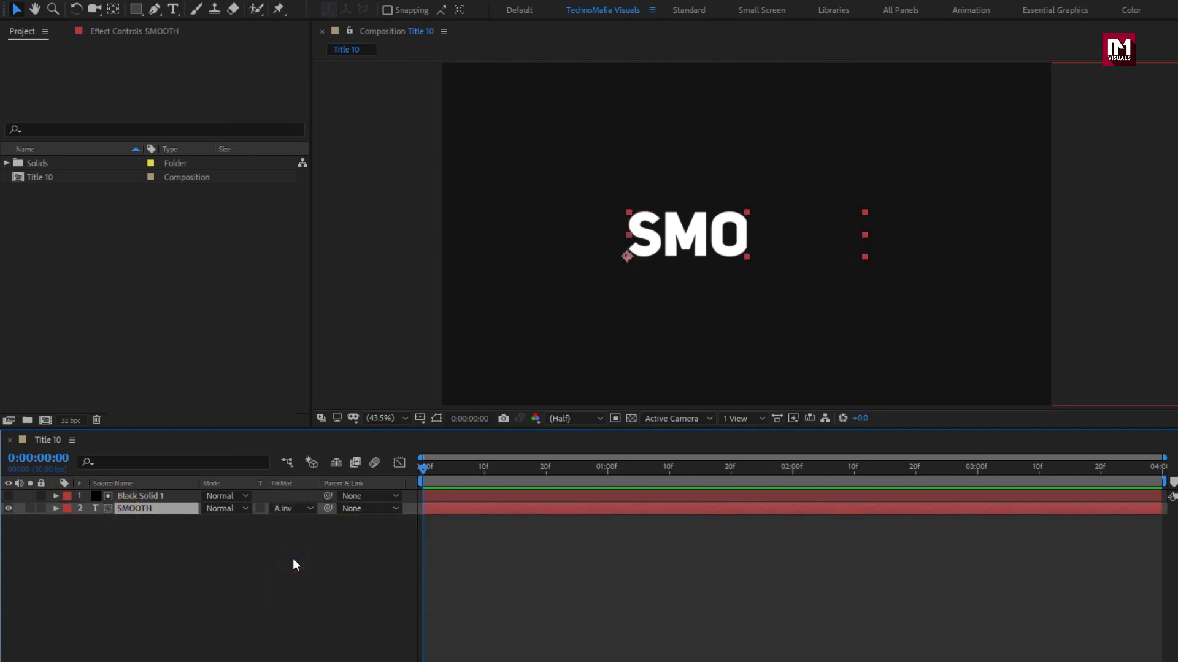
{"action": "left_click", "coordinate": [180, 534]}
- Duplicate the black solid and the SMOOTH text layer together
{"action": "left_click_drag", "start_coordinate": [164, 528], "coordinate": [138, 495]}
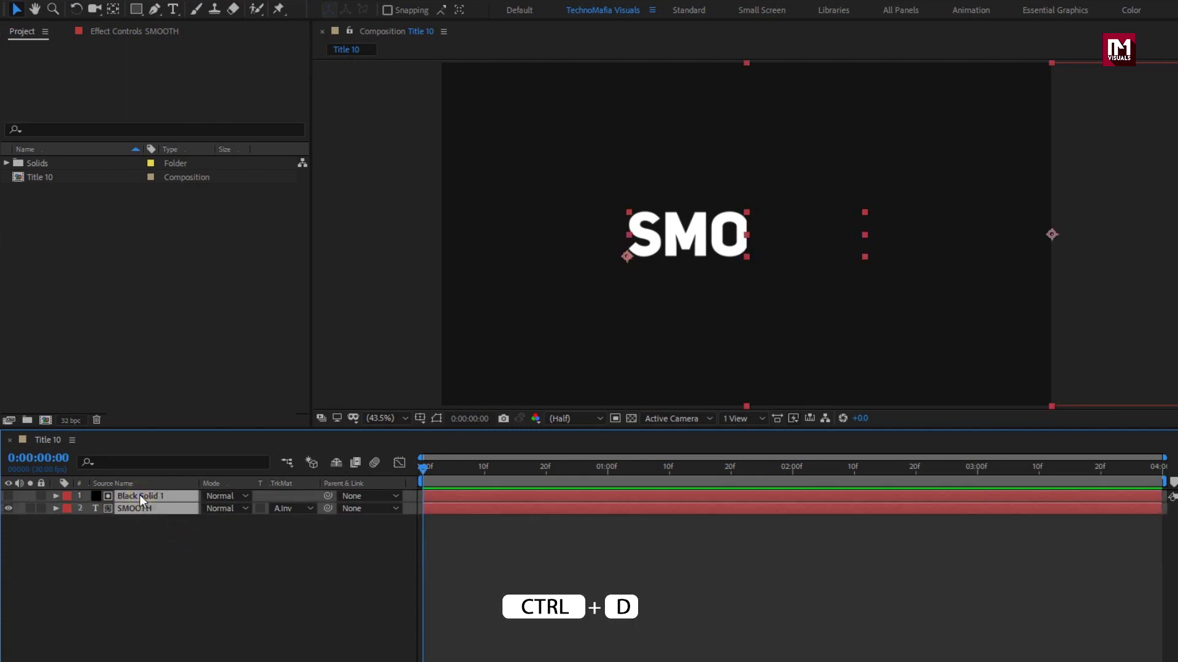
{"action": "key", "text": "ctrl+d"}
{"action": "left_click", "coordinate": [146, 577]}
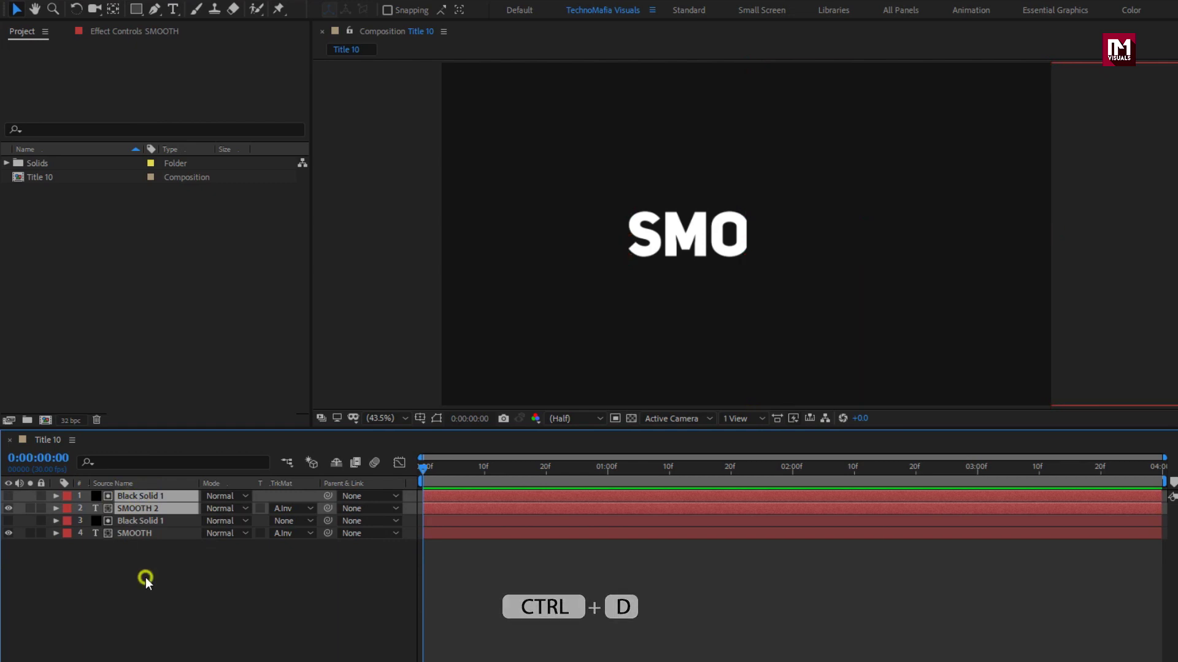
- Set the X position of the topmost black solid to 0, keeping its Y position at 540
{"action": "left_click", "coordinate": [142, 498]}
{"action": "key", "text": "p"}
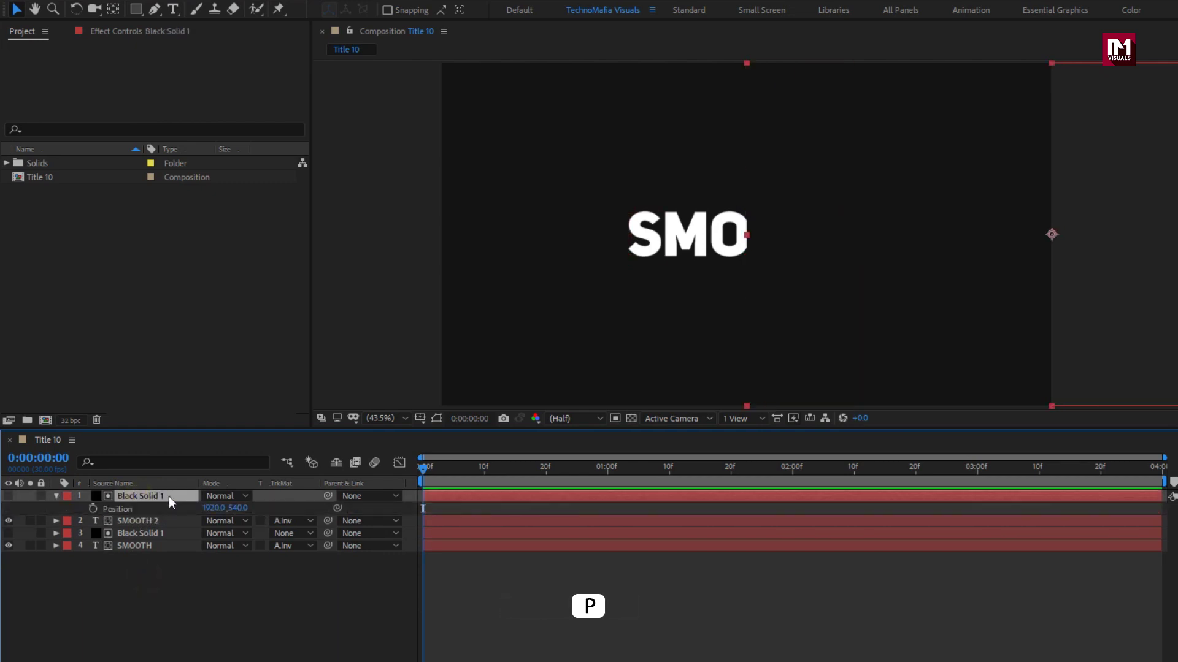
{"action": "left_click", "coordinate": [207, 509]}
{"action": "type", "text": "0"}
{"action": "key", "text": "Return"}
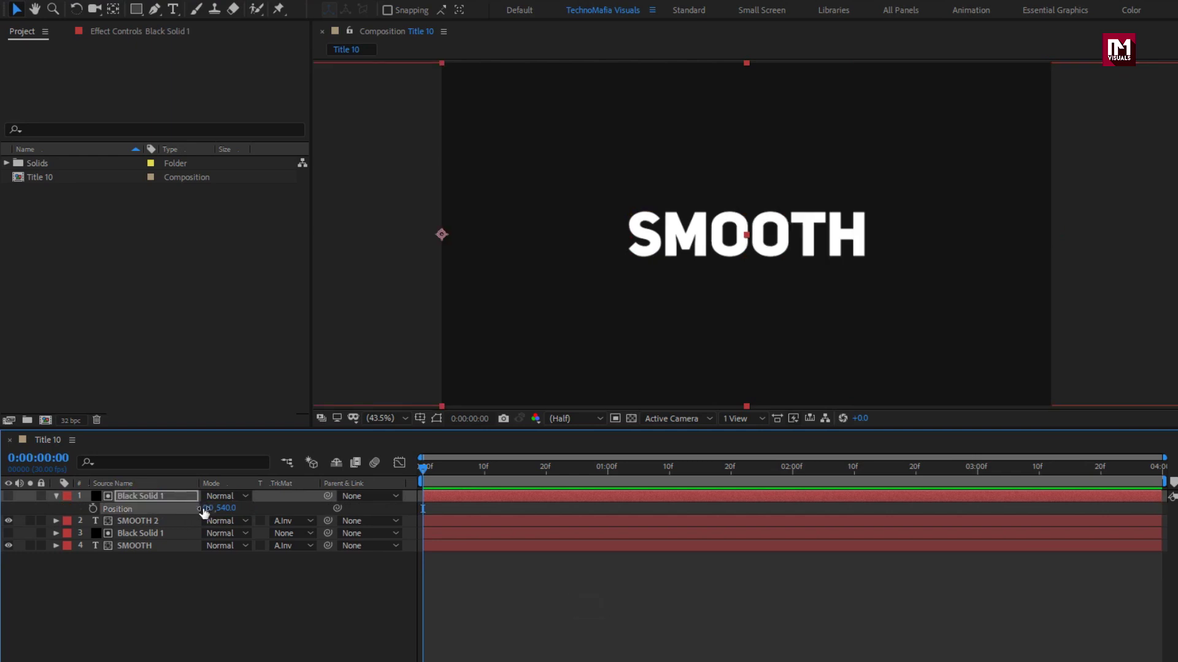
{"action": "left_click", "coordinate": [123, 498]}
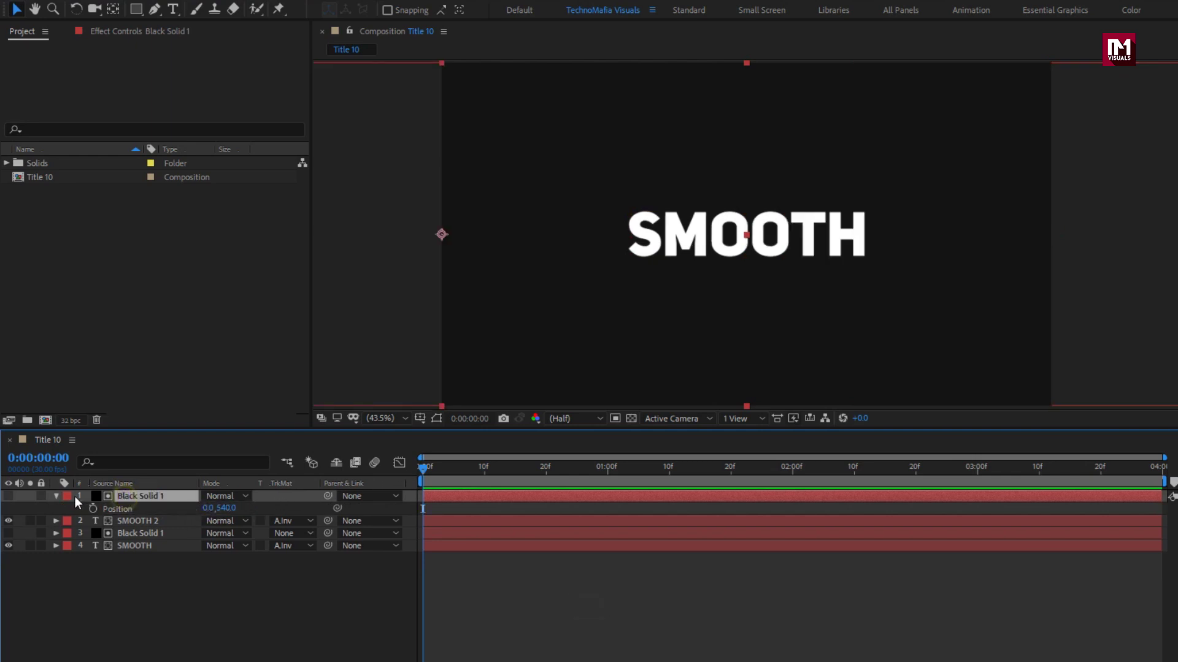
{"action": "left_click", "coordinate": [57, 496]}
- Add Position keyframes to both the SMOOTH and SMOOTH 2 text layers at 0:00:01:20
{"action": "left_click", "coordinate": [140, 535]}
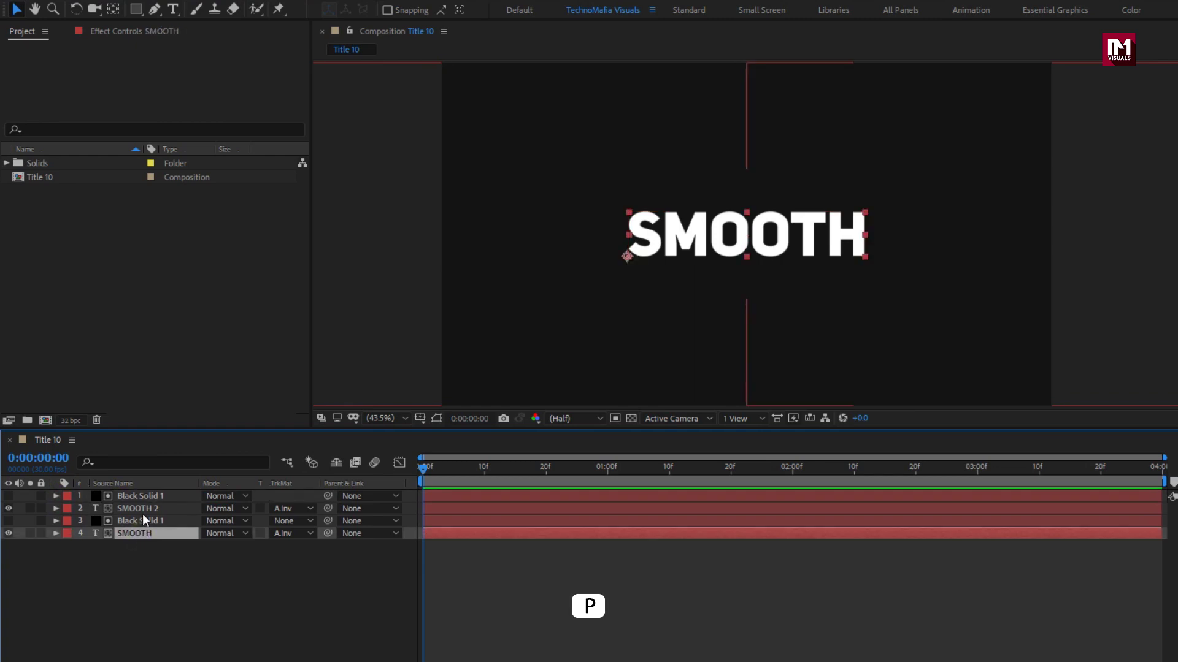
{"action": "left_click", "coordinate": [143, 509], "text": "ctrl"}
{"action": "key", "text": "p"}
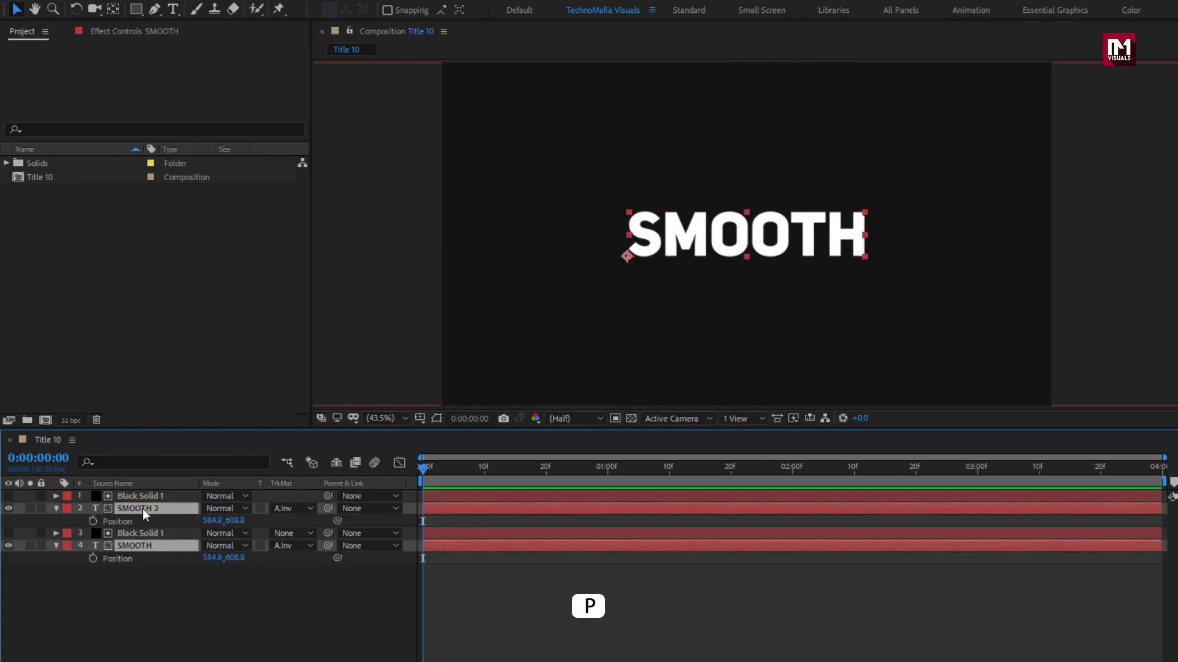
{"action": "left_click_drag", "start_coordinate": [604, 470], "coordinate": [731, 471]}
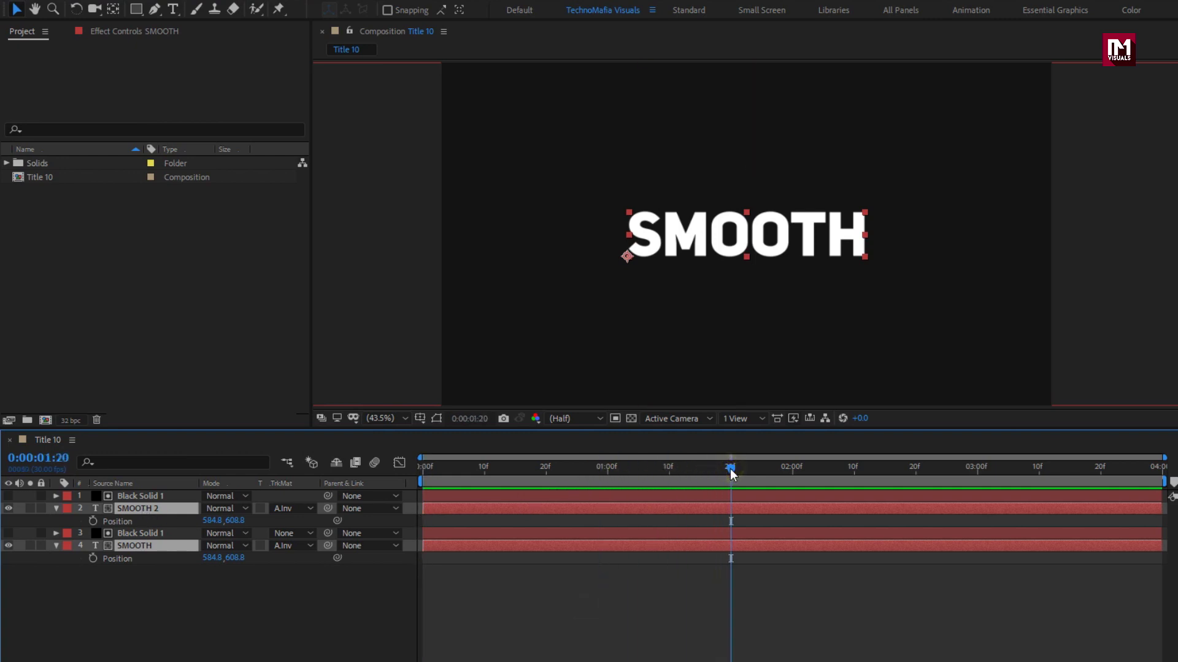
{"action": "left_click", "coordinate": [93, 558]}
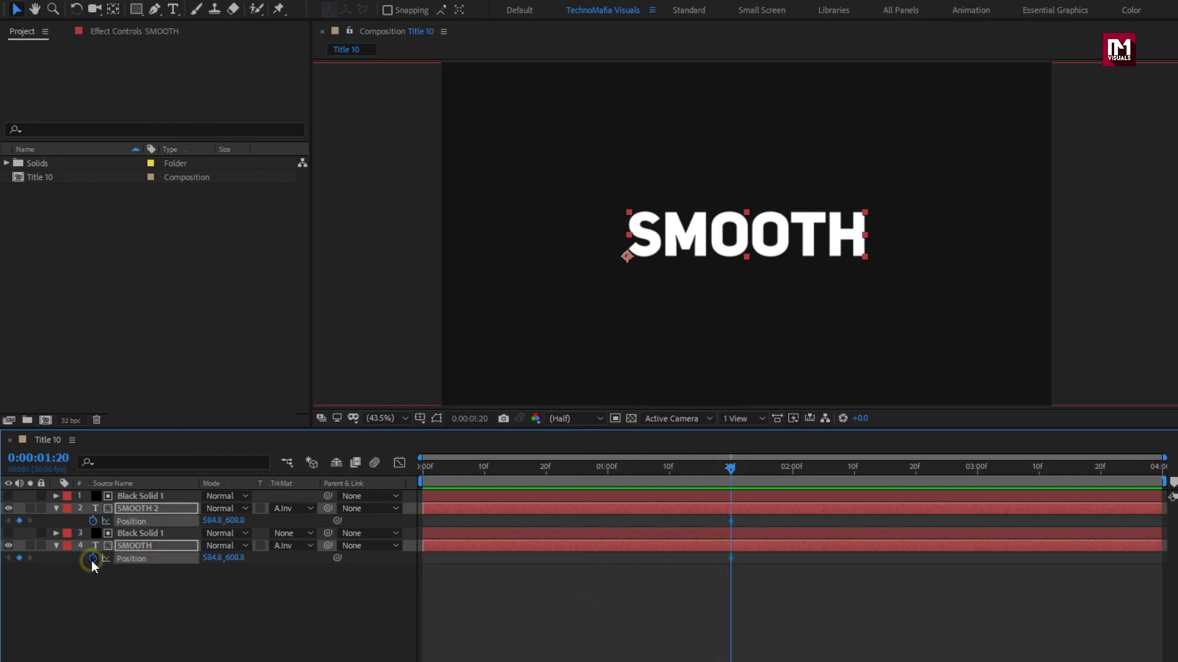
- At 0:00:00:00, shift the SMOOTH layer rightward to an X position of 1177.8, out of its visible half
{"action": "left_click_drag", "start_coordinate": [428, 467], "coordinate": [409, 470]}
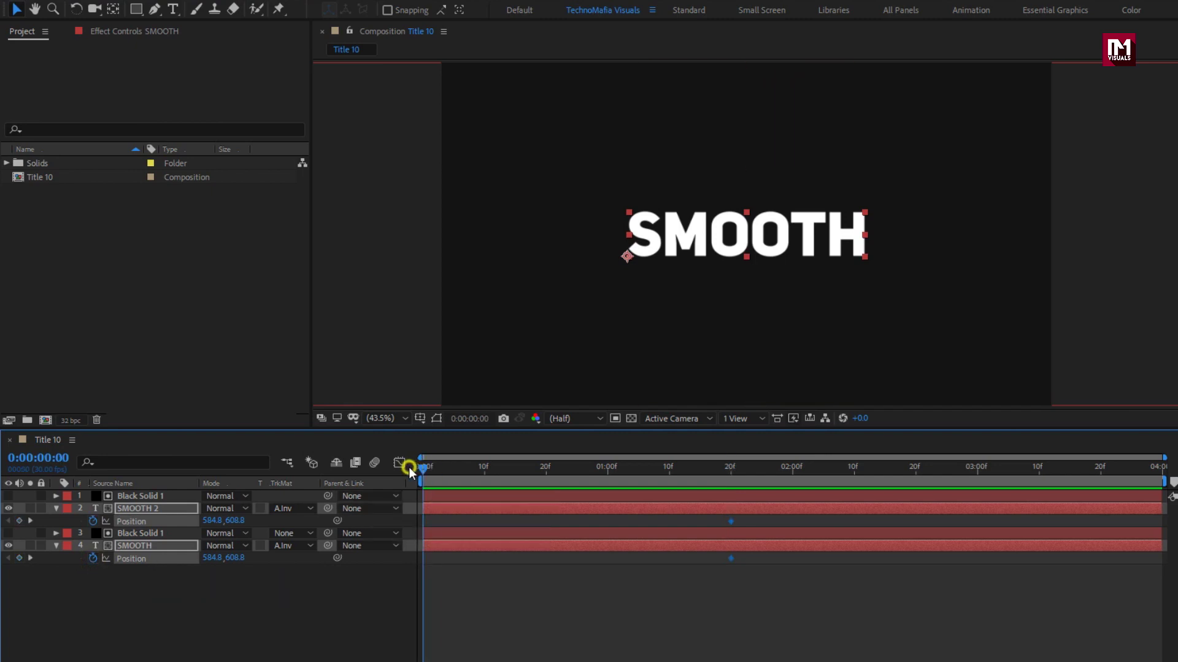
{"action": "left_click", "coordinate": [252, 604]}
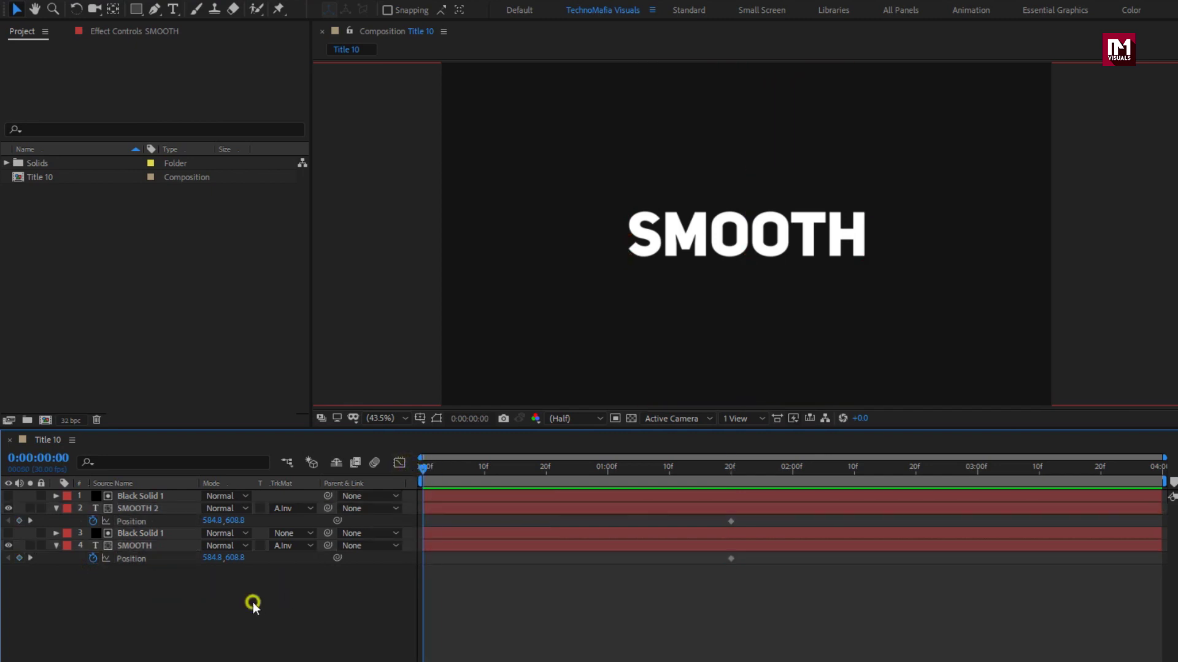
{"action": "left_click", "coordinate": [158, 548]}
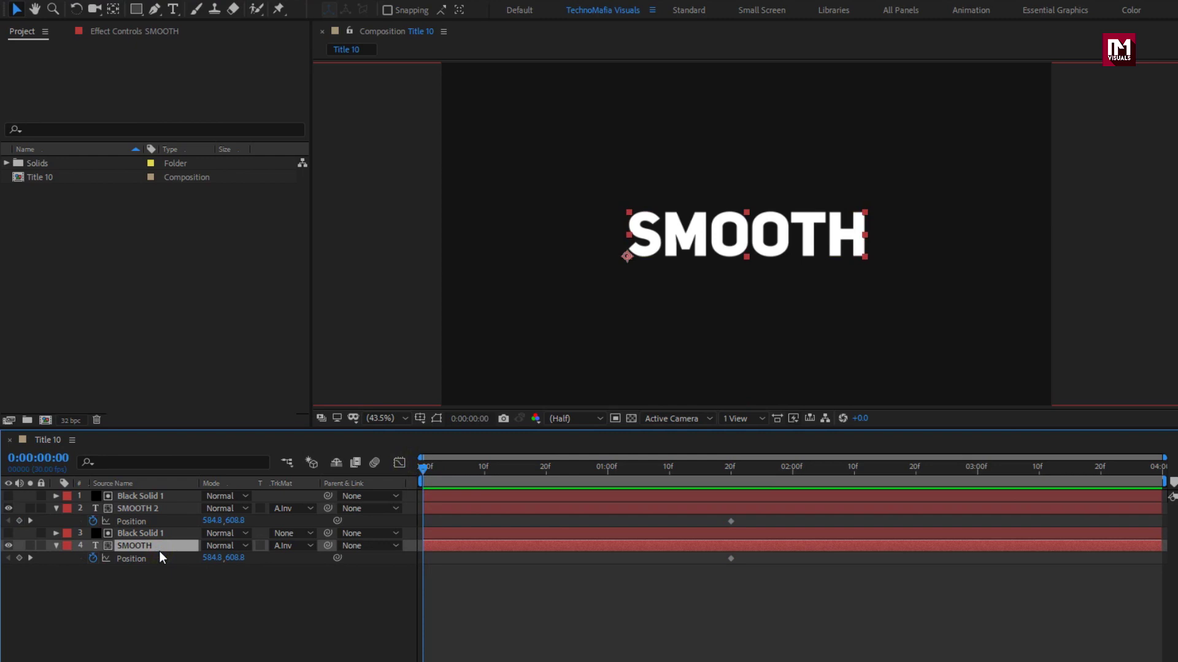
{"action": "left_click_drag", "start_coordinate": [208, 558], "coordinate": [631, 549]}
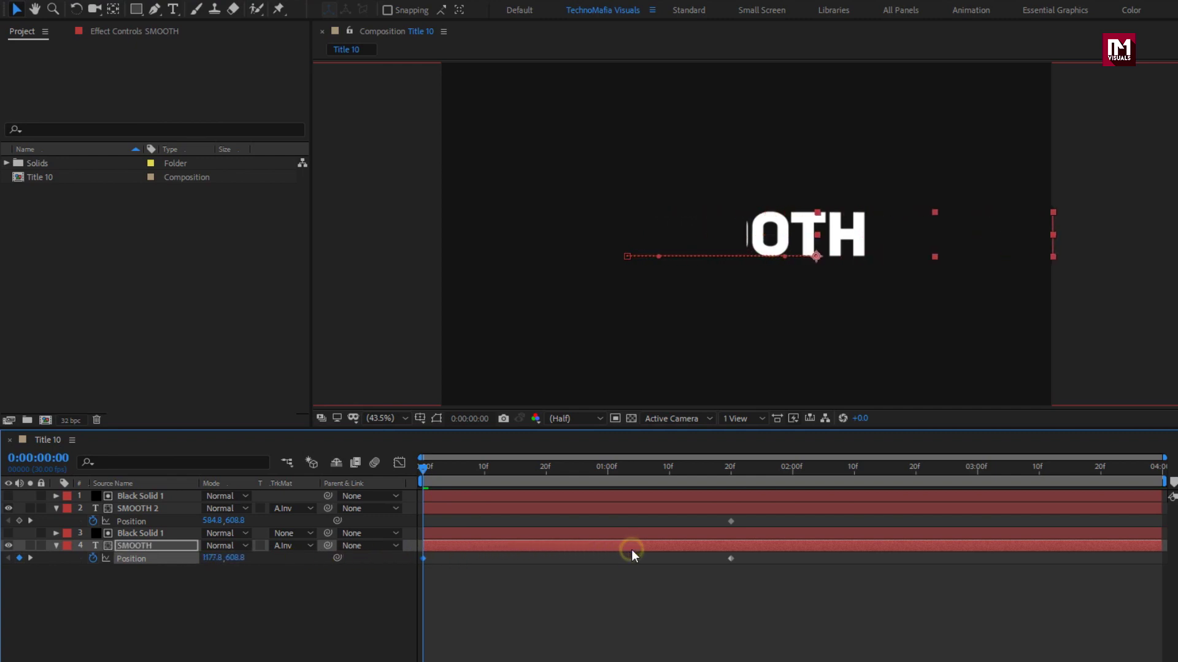
- Shift SMOOTH 2 leftward to an X position of 36.8 at 0:00:00:00 and scrub through the reveal
{"action": "left_click", "coordinate": [141, 508]}
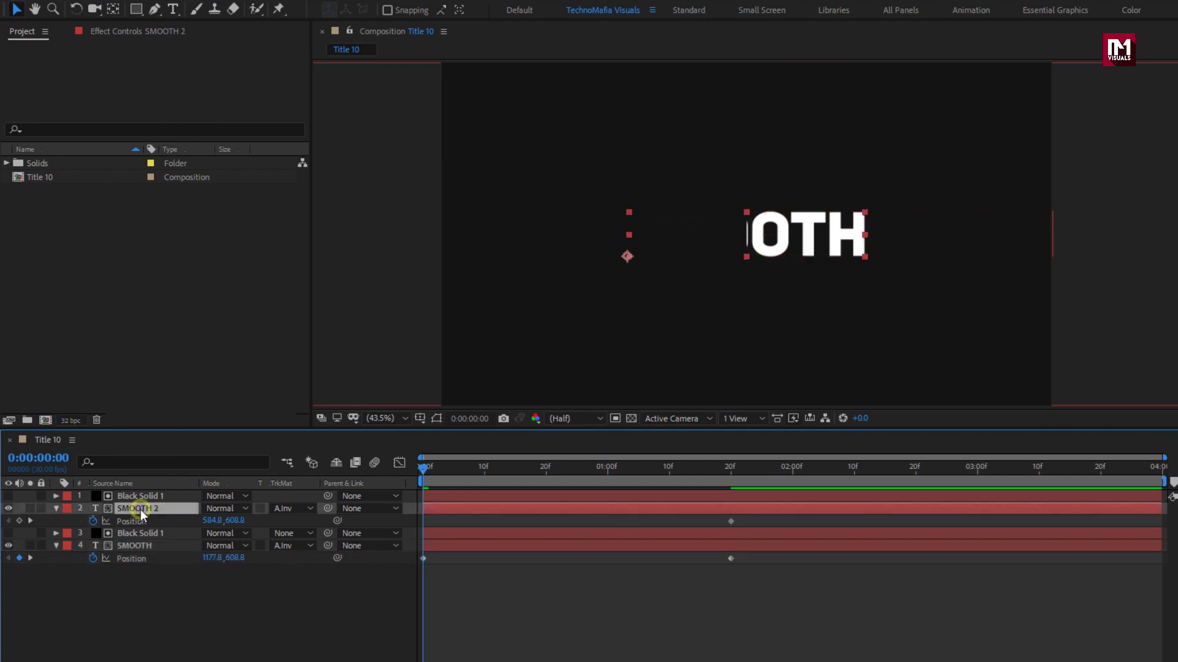
{"action": "left_click_drag", "start_coordinate": [208, 520], "coordinate": [16, 518]}
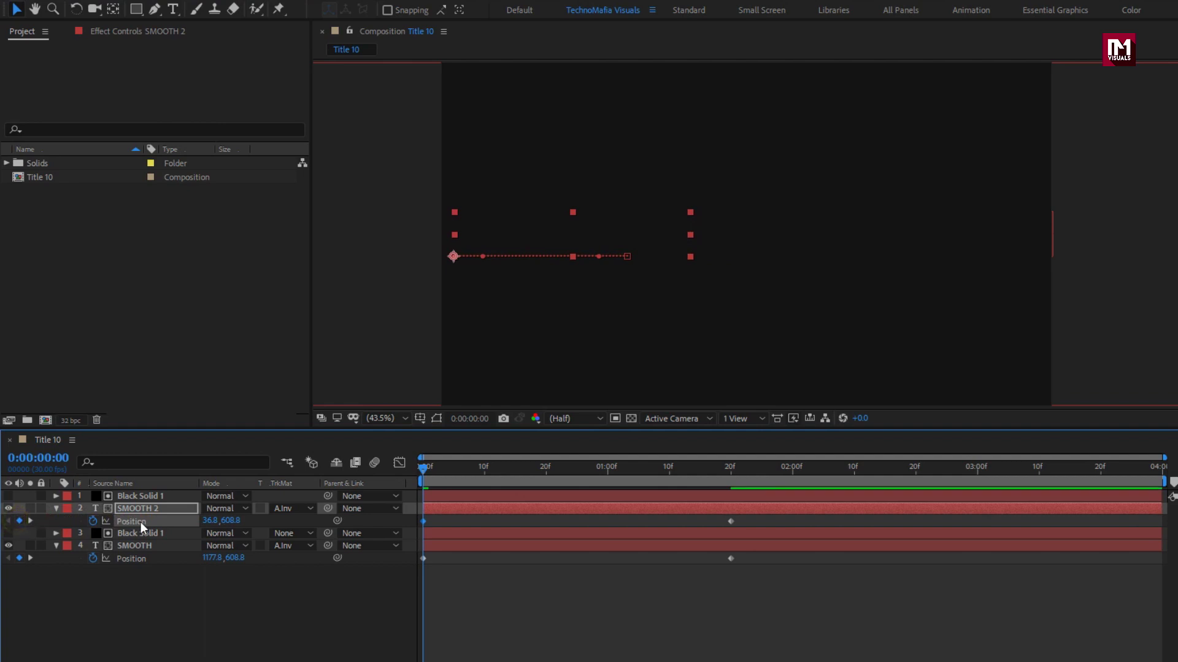
{"action": "left_click_drag", "start_coordinate": [423, 470], "coordinate": [661, 480]}
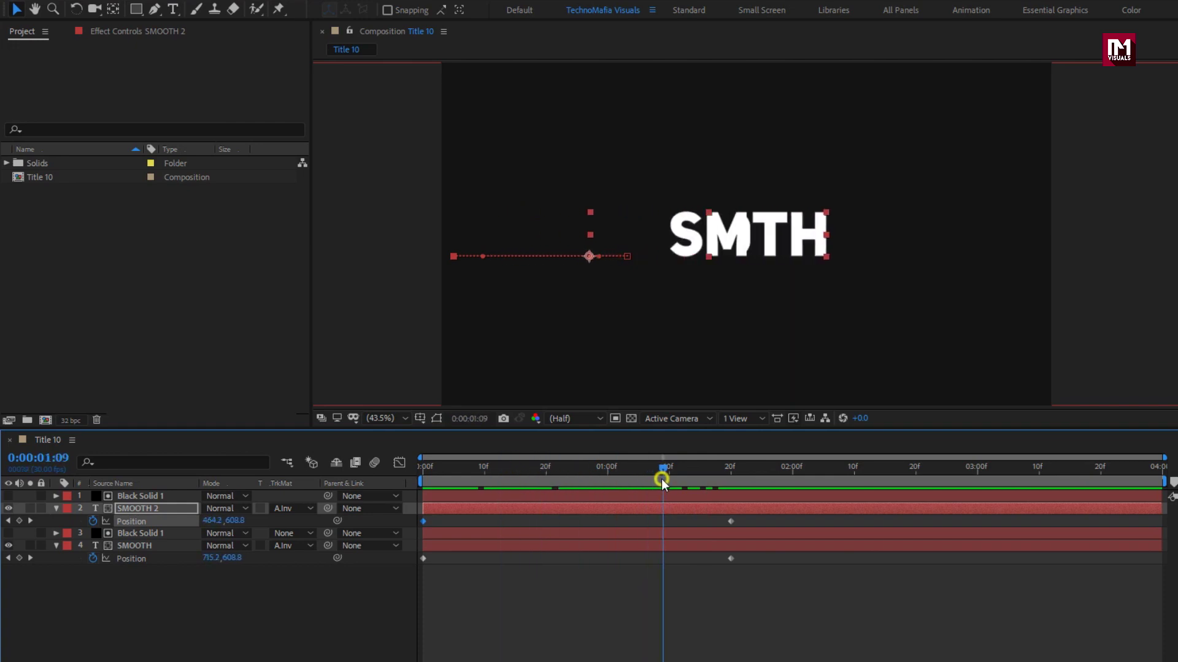
- Apply Easy Ease to all Position keyframes of the SMOOTH and SMOOTH 2 layers
{"action": "left_click_drag", "start_coordinate": [750, 513], "coordinate": [419, 463]}
{"action": "right_click", "coordinate": [421, 459]}
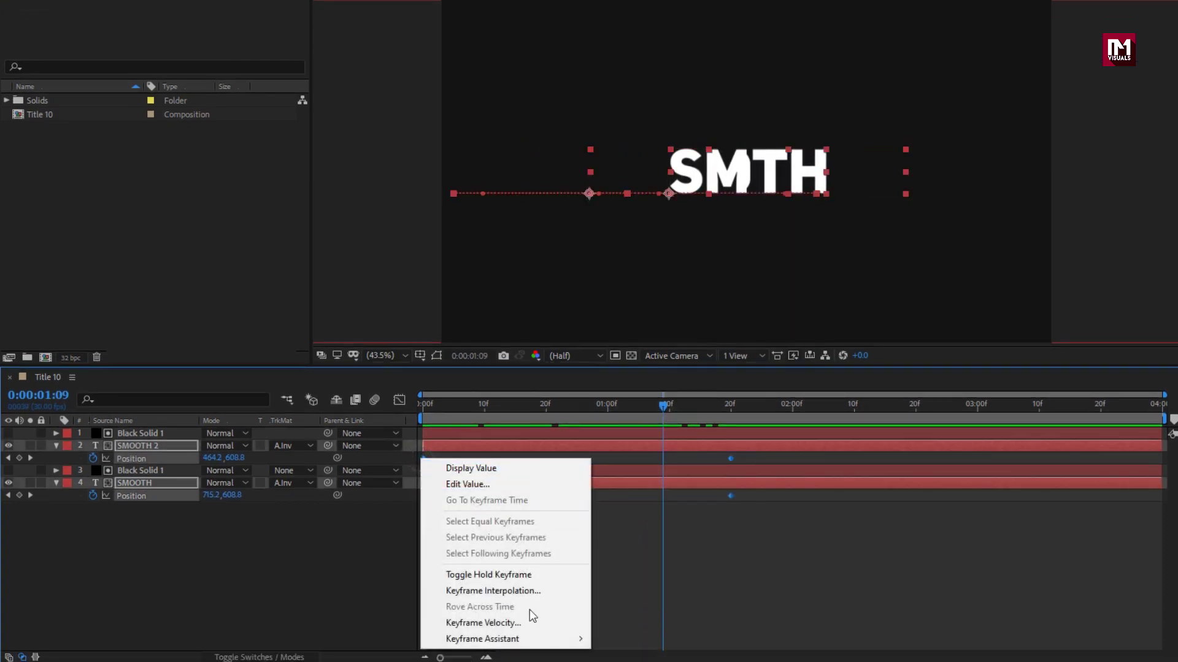
{"action": "mouse_move", "coordinate": [540, 641]}
{"action": "left_click", "coordinate": [631, 546]}
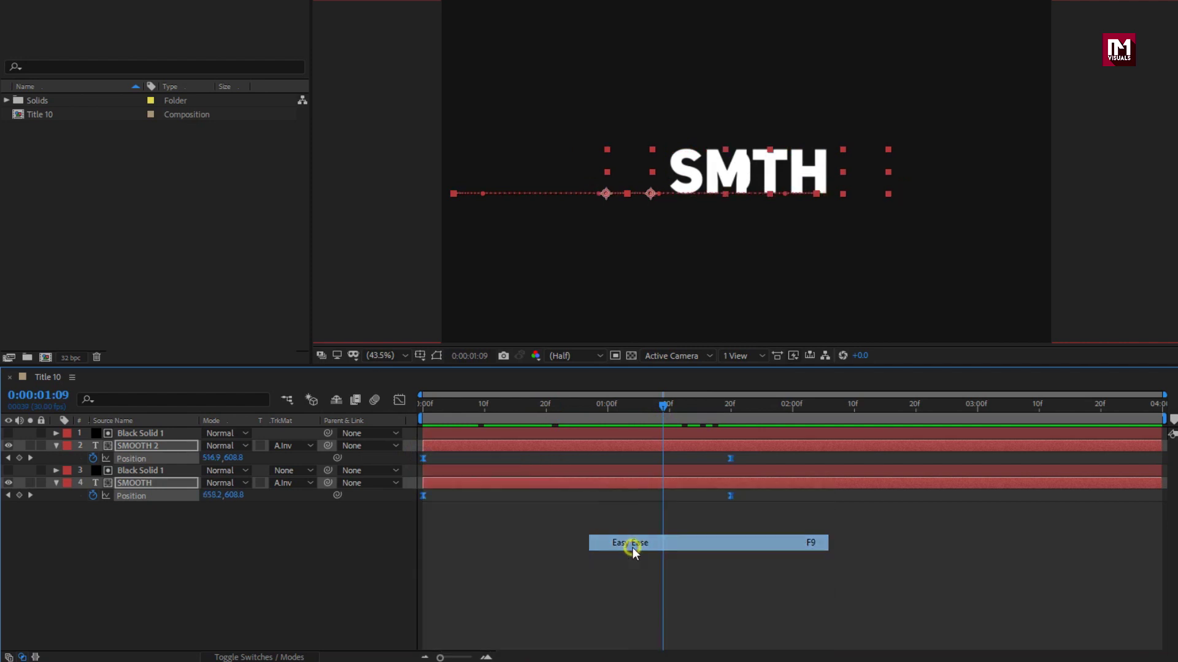
- Sharpen both Position speed curves in the graph editor by extending the end and start keyframe influences toward the middle
{"action": "left_click", "coordinate": [399, 400]}
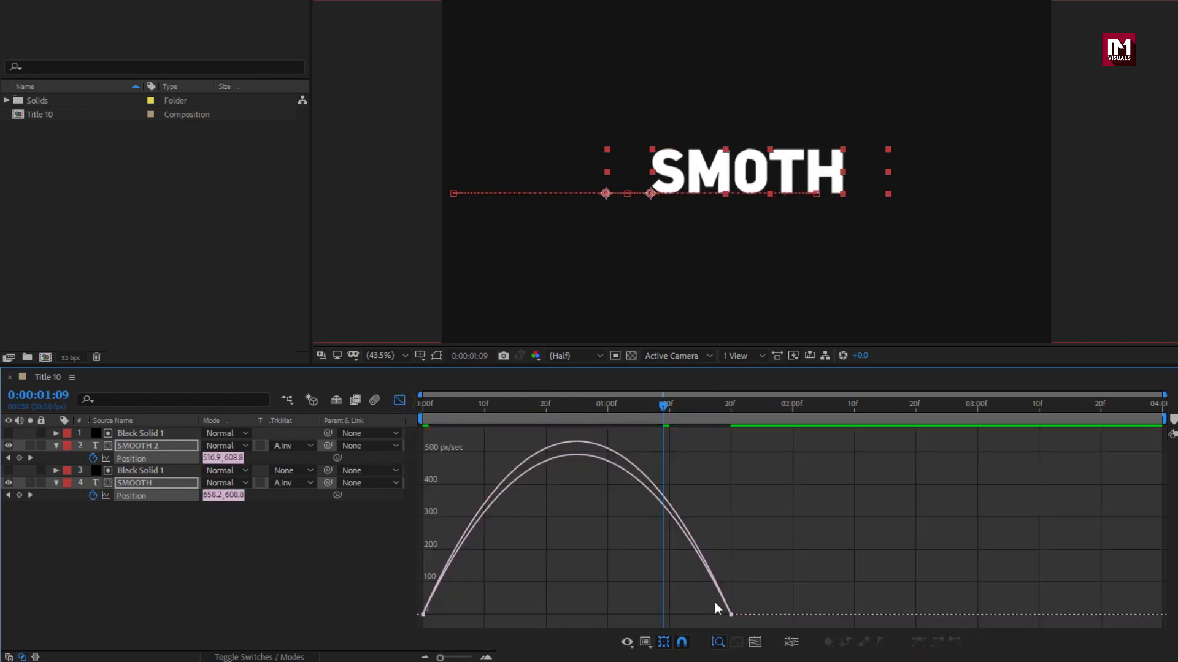
{"action": "left_click", "coordinate": [725, 612]}
{"action": "left_click_drag", "start_coordinate": [679, 609], "coordinate": [587, 612]}
{"action": "left_click_drag", "start_coordinate": [478, 598], "coordinate": [564, 609]}
{"action": "left_click", "coordinate": [400, 405]}
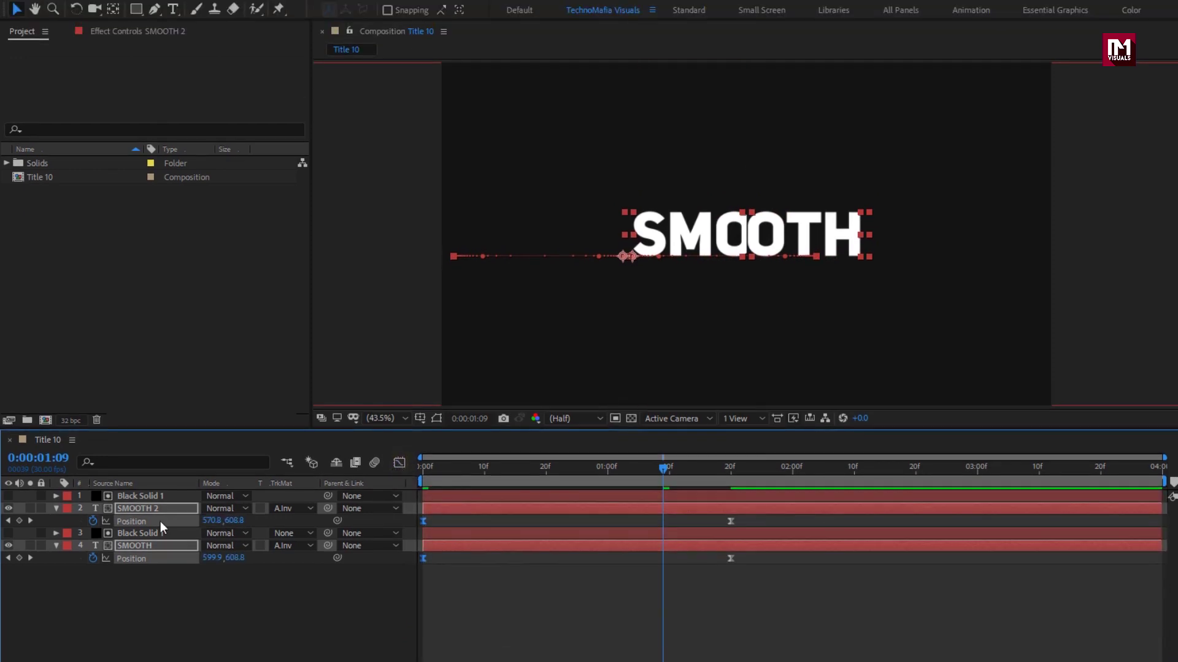
- Collapse the SMOOTH and SMOOTH 2 layer properties and scrub the reveal from the start to 0:00:01:29
{"action": "left_click", "coordinate": [56, 510]}
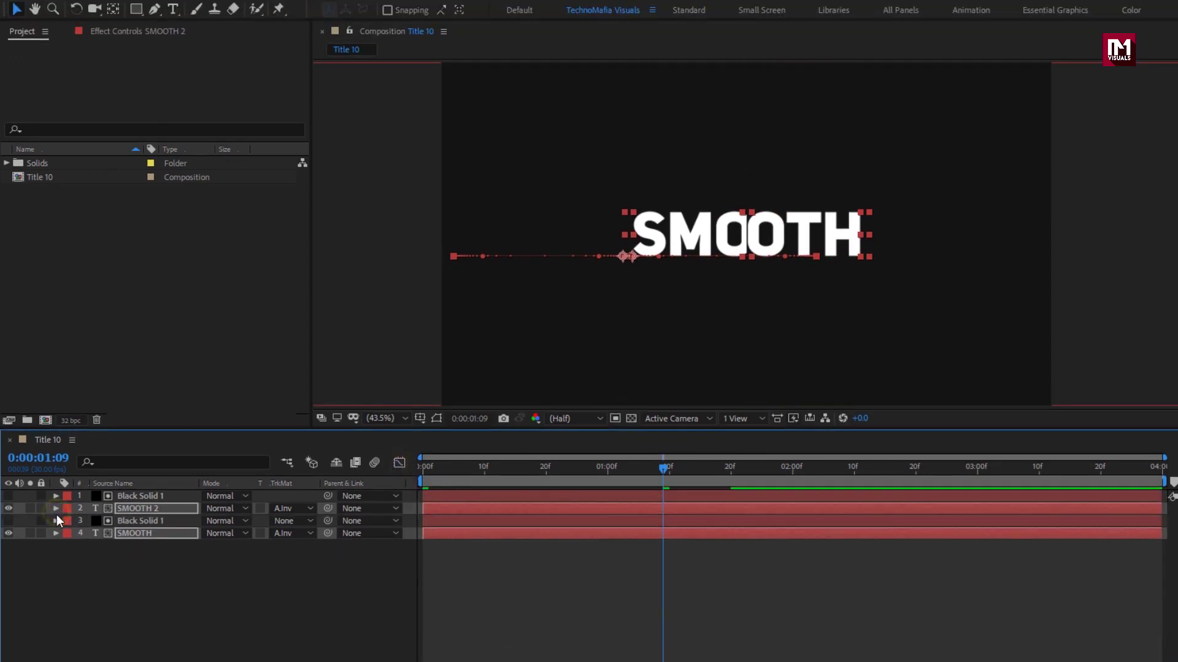
{"action": "left_click", "coordinate": [113, 587]}
{"action": "left_click_drag", "start_coordinate": [422, 472], "coordinate": [788, 467]}
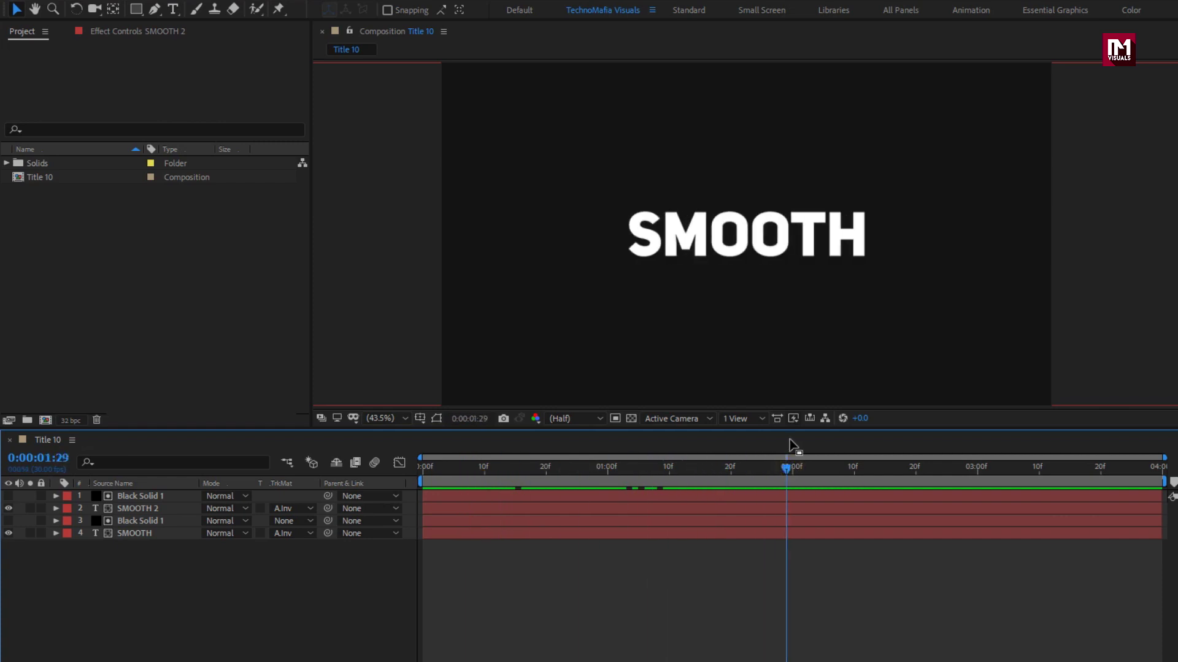
- Set up the Pen tool with fill None and a Solid Color stroke at 100% opacity
{"action": "key", "text": "slash"}
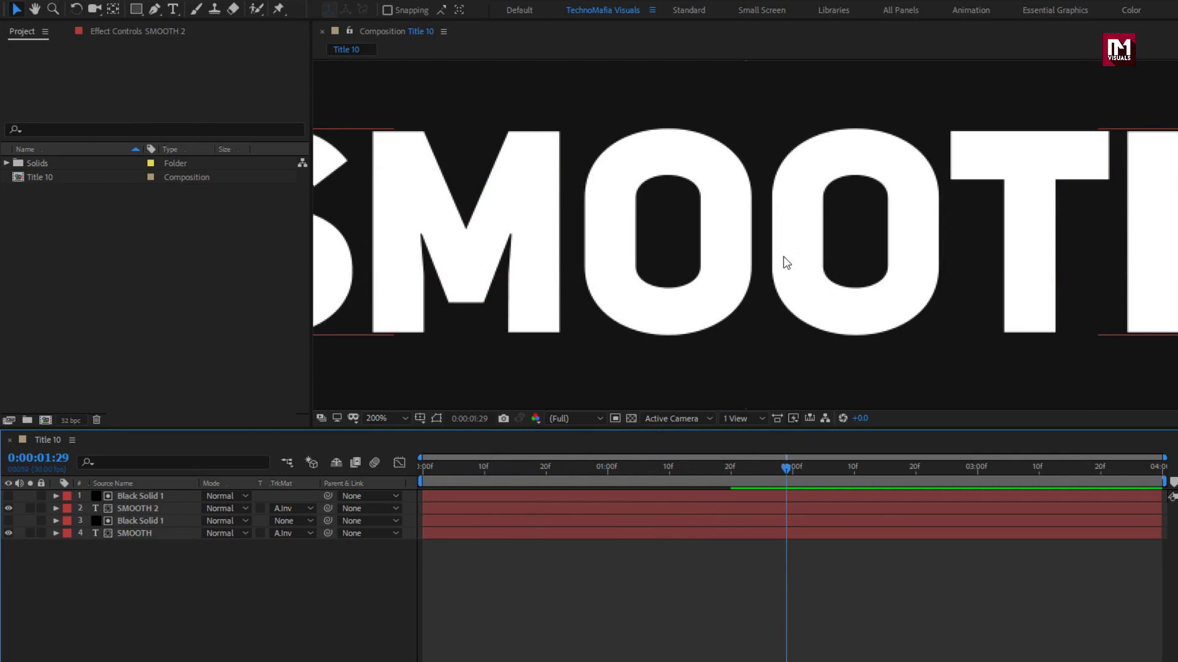
{"action": "left_click", "coordinate": [154, 9]}
{"action": "left_click", "coordinate": [374, 11]}
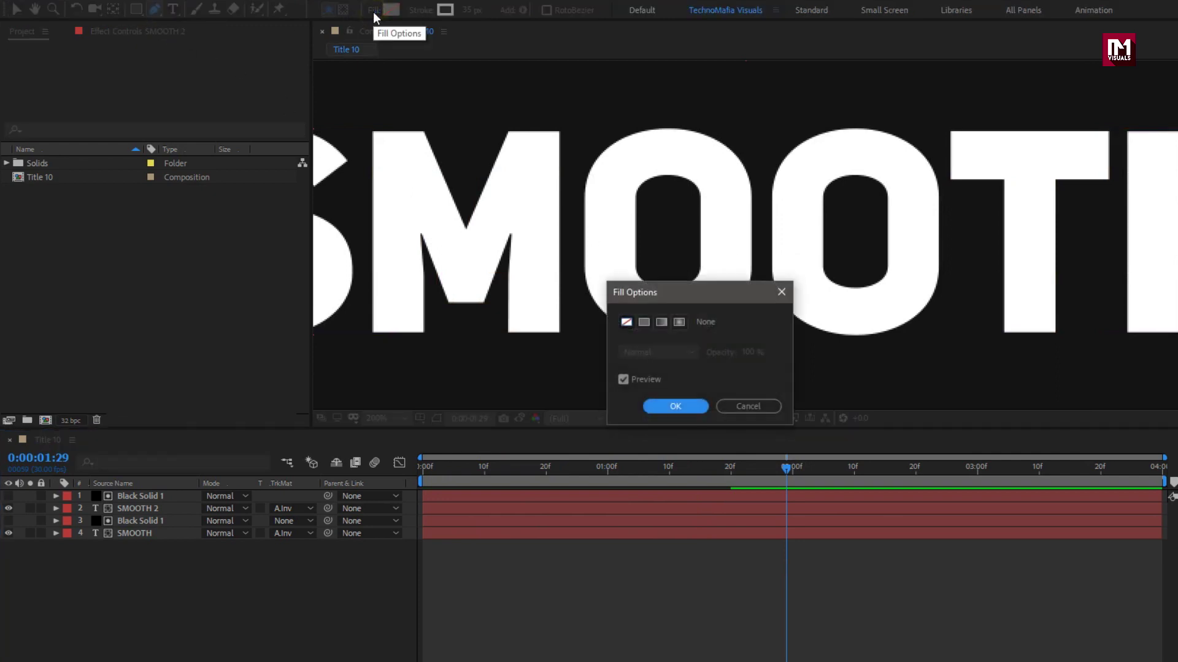
{"action": "left_click", "coordinate": [658, 406]}
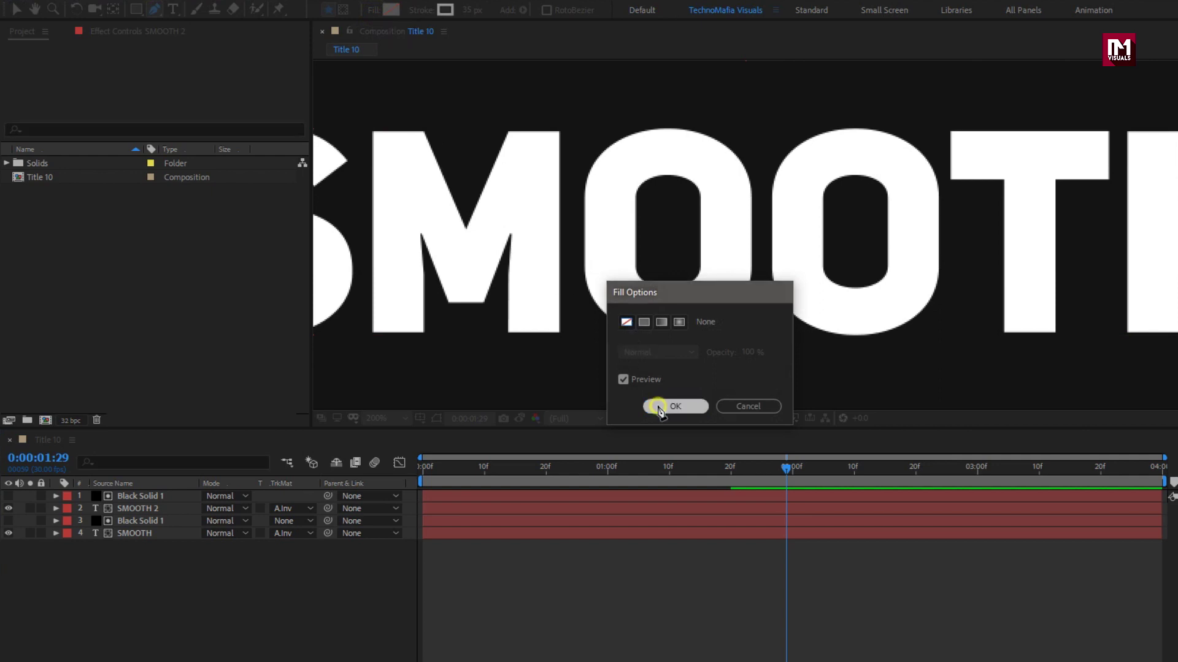
{"action": "left_click", "coordinate": [421, 11]}
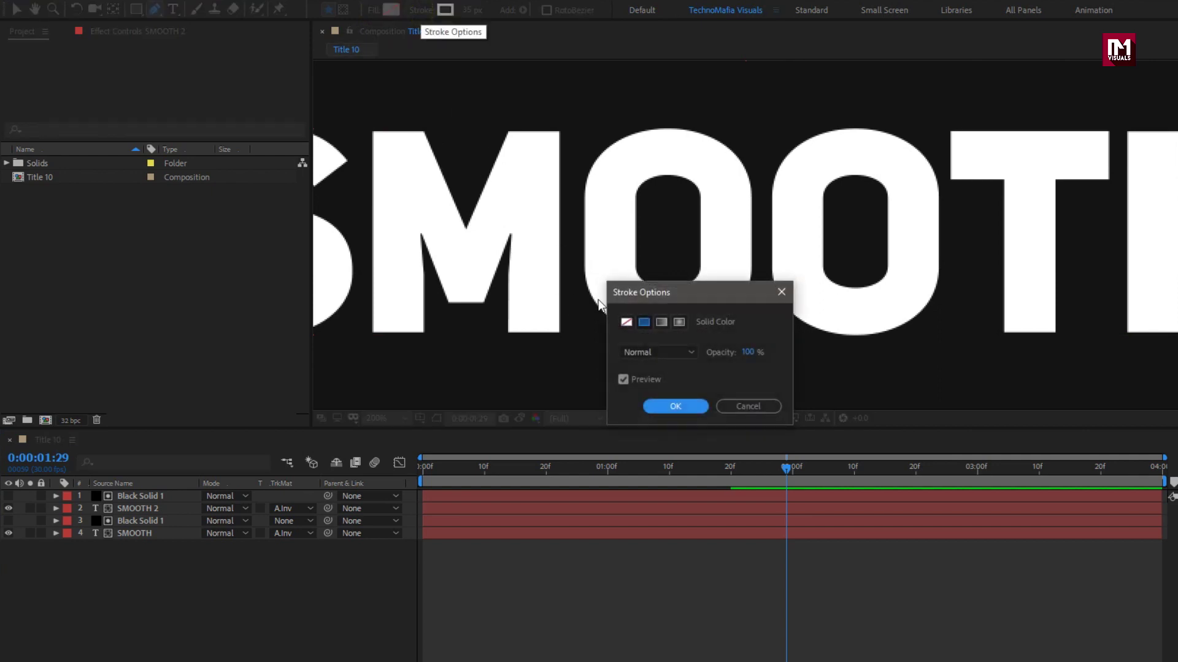
{"action": "left_click", "coordinate": [661, 408]}
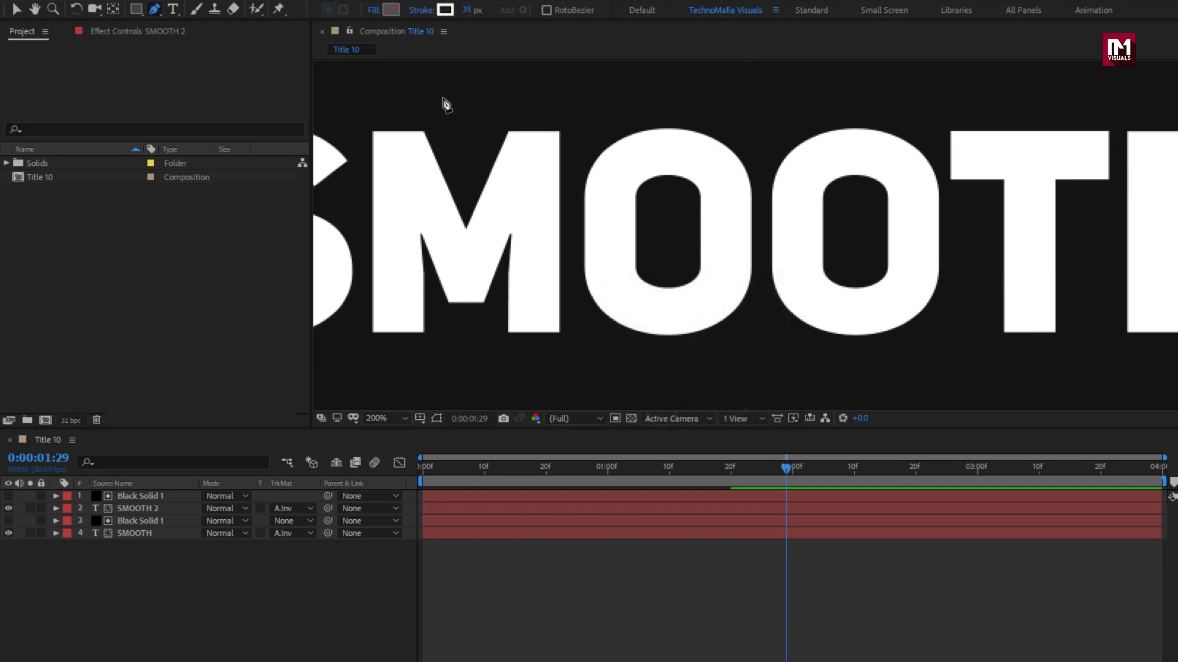
- Draw a straight horizontal line with a 20 px stroke above SMOOTH, spanning from the M to the T
{"action": "left_click_drag", "start_coordinate": [467, 17], "coordinate": [462, 12]}
{"action": "left_click", "coordinate": [378, 92]}
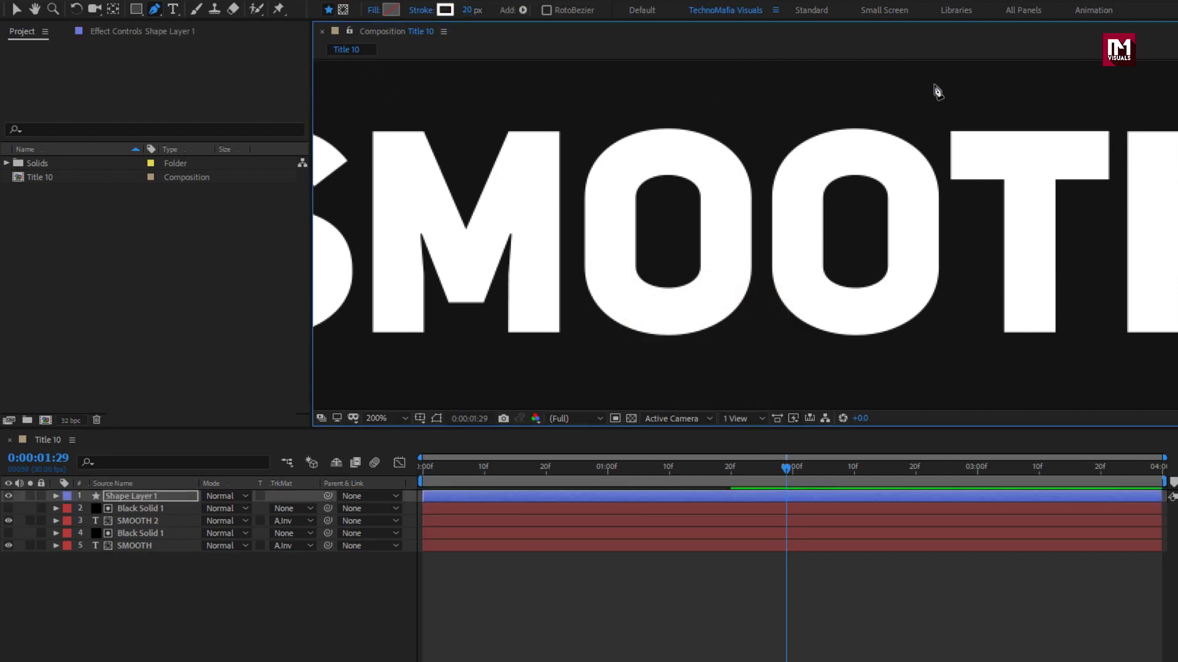
{"action": "left_click", "coordinate": [1107, 84]}
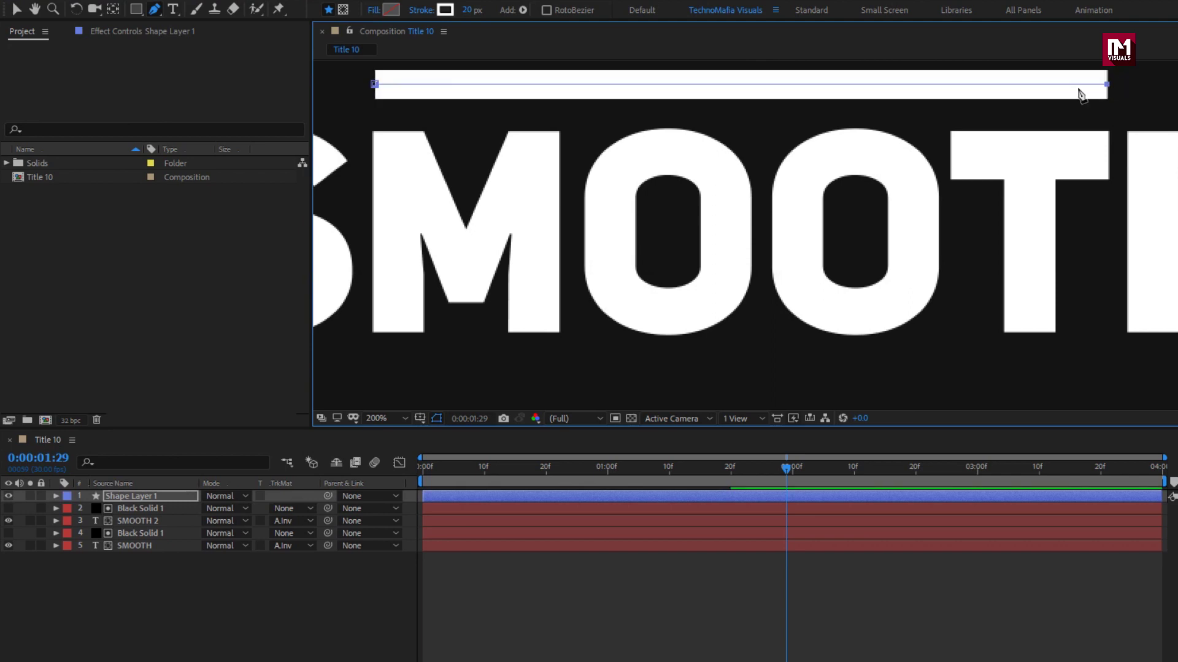
- Set the stroke width of the line above SMOOTH to 35 px
{"action": "key", "text": "comma"}
{"action": "key", "text": "comma"}
{"action": "key", "text": "period"}
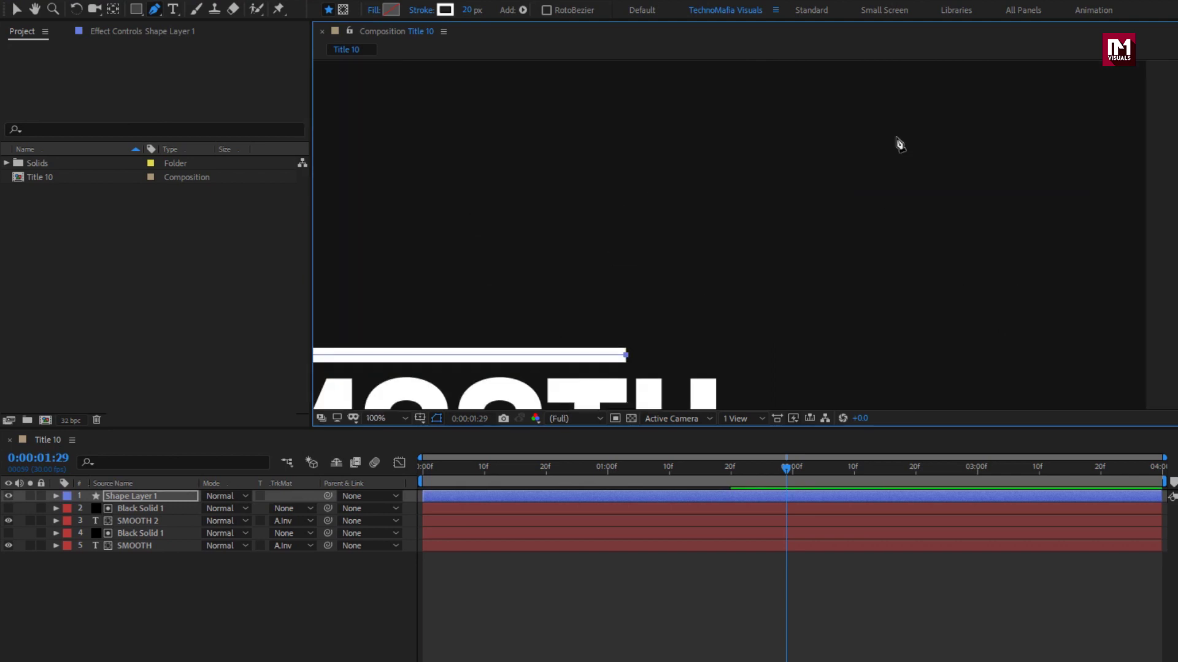
{"action": "key", "text": "h"}
{"action": "left_click_drag", "start_coordinate": [551, 328], "coordinate": [812, 189]}
{"action": "key", "text": "g"}
{"action": "key", "text": "period"}
{"action": "left_click_drag", "start_coordinate": [577, 250], "coordinate": [697, 237]}
{"action": "left_click_drag", "start_coordinate": [467, 13], "coordinate": [477, 8]}
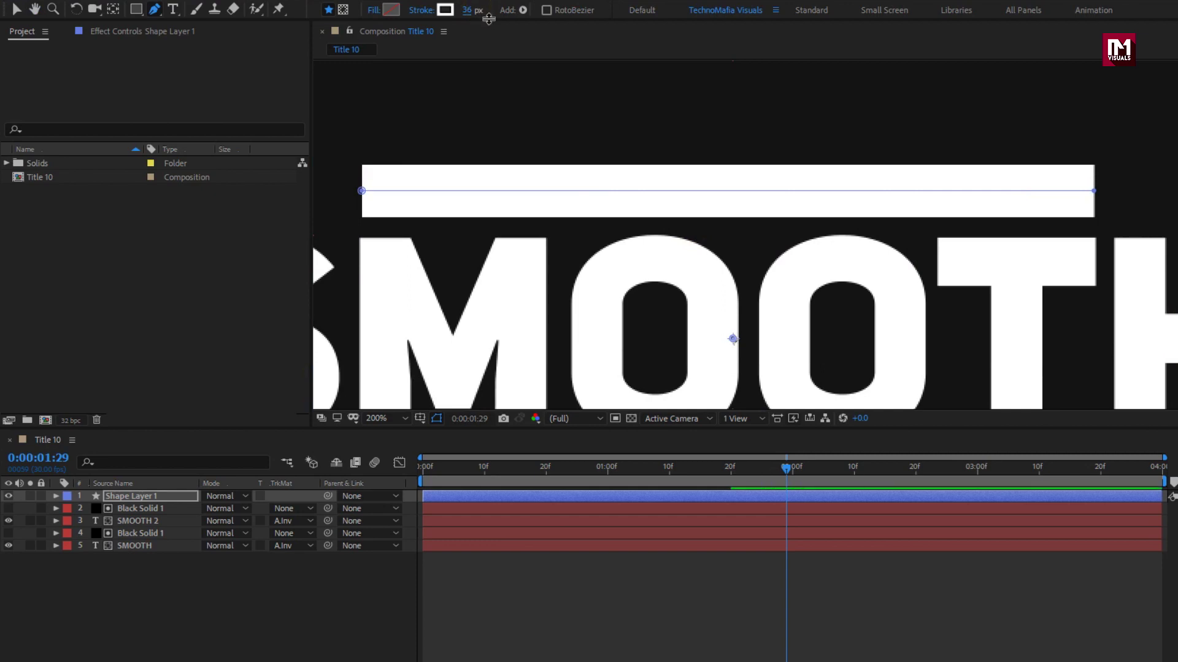
{"action": "left_click", "coordinate": [466, 13]}
{"action": "type", "text": "35"}
{"action": "key", "text": "Return"}
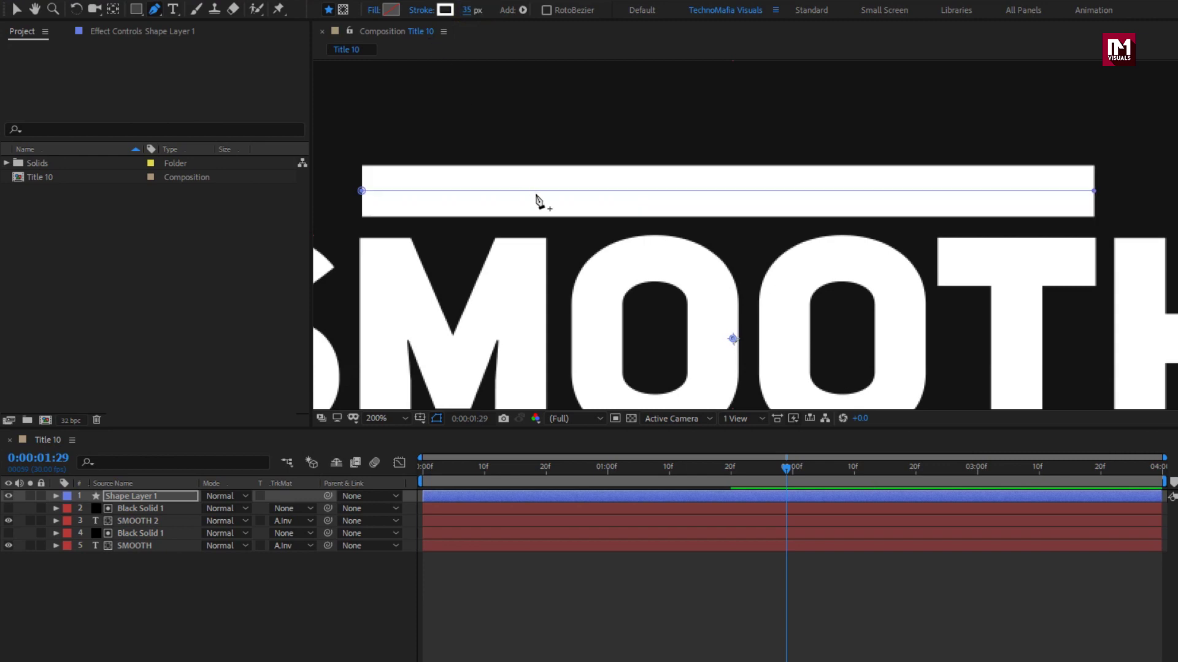
- Add Trim Paths to Shape Layer 1 and expand its properties
{"action": "key", "text": "v"}
{"action": "left_click", "coordinate": [149, 497]}
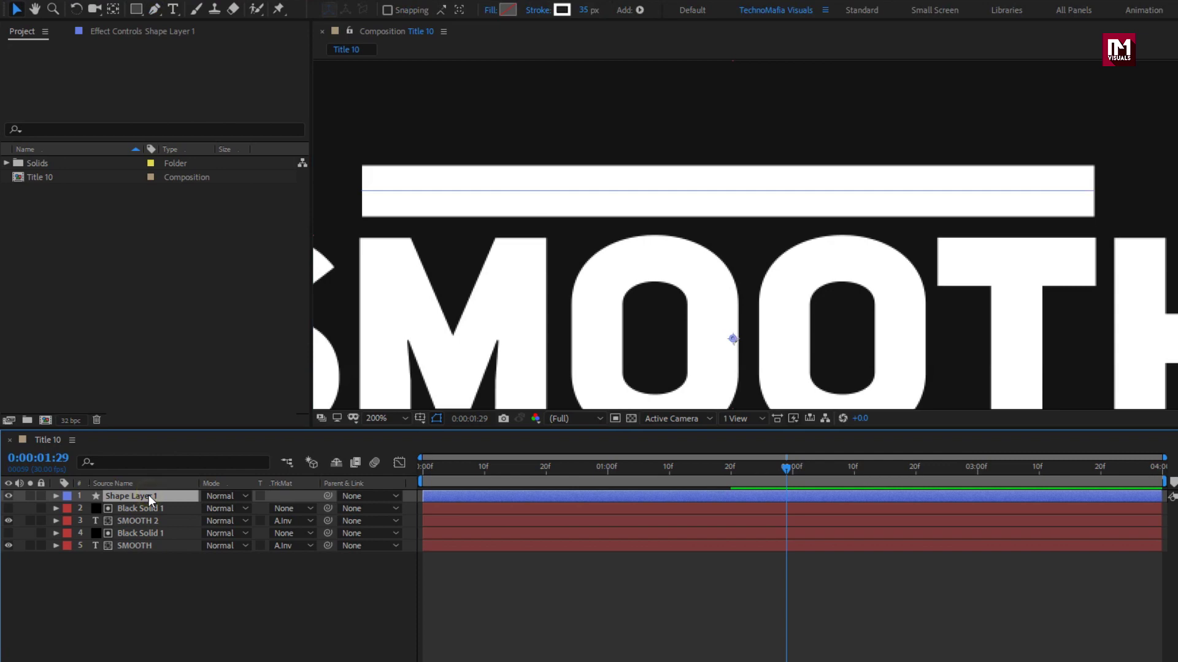
{"action": "left_click", "coordinate": [54, 496]}
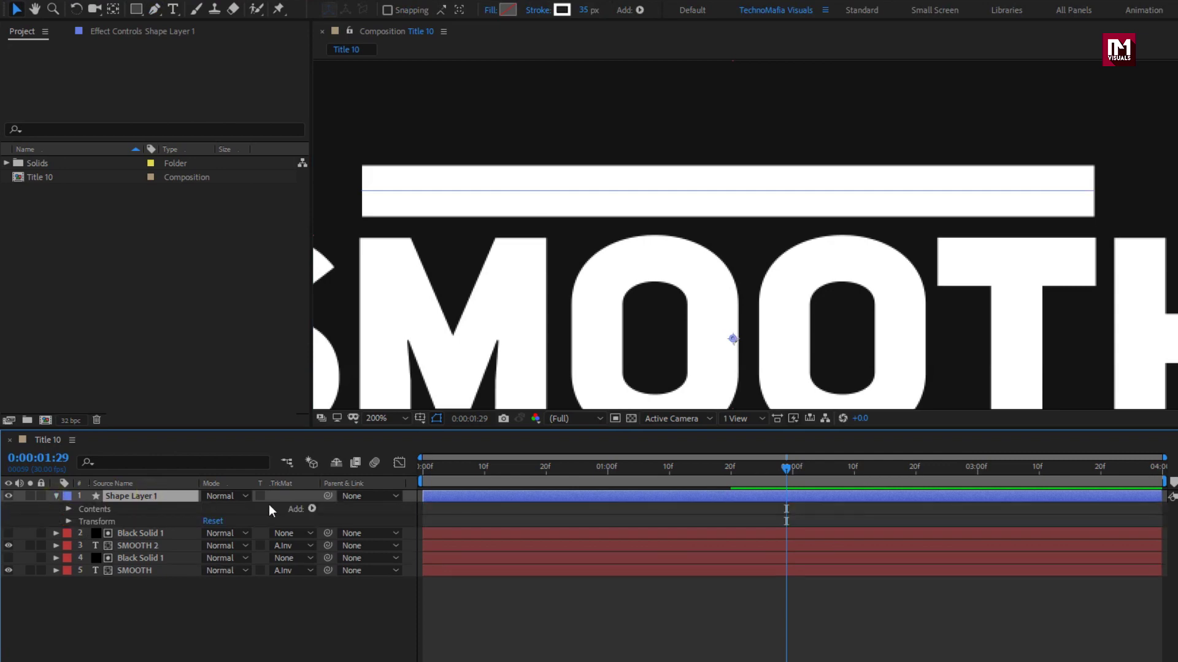
{"action": "left_click", "coordinate": [312, 509]}
{"action": "left_click", "coordinate": [381, 431]}
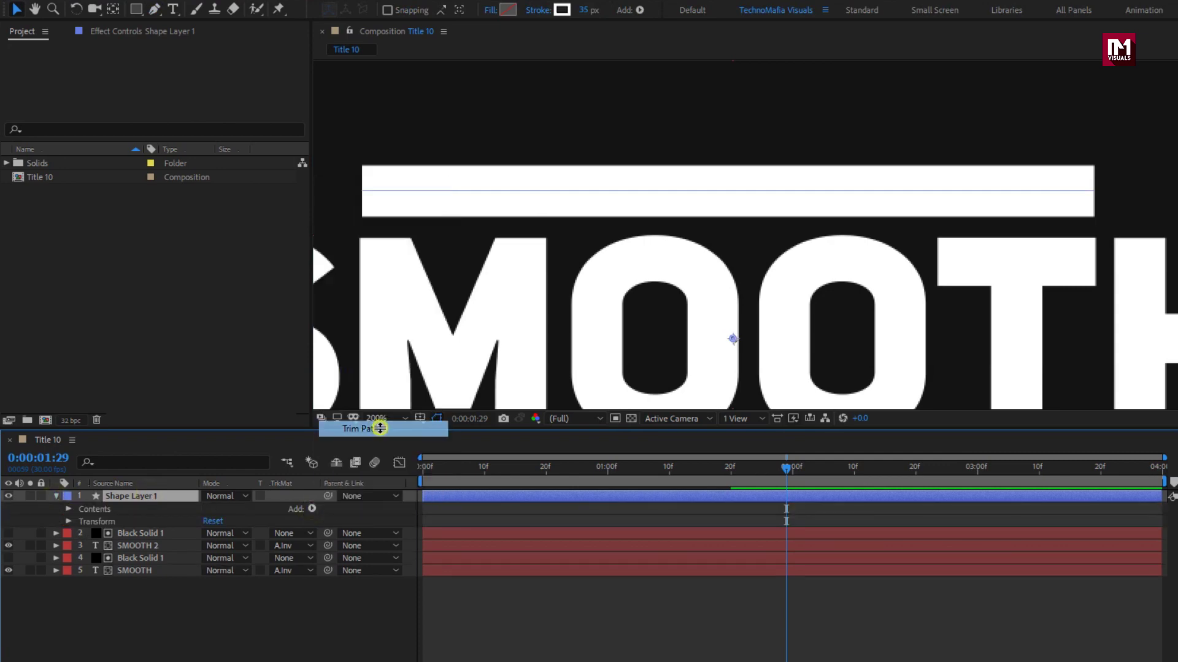
{"action": "left_click", "coordinate": [81, 533]}
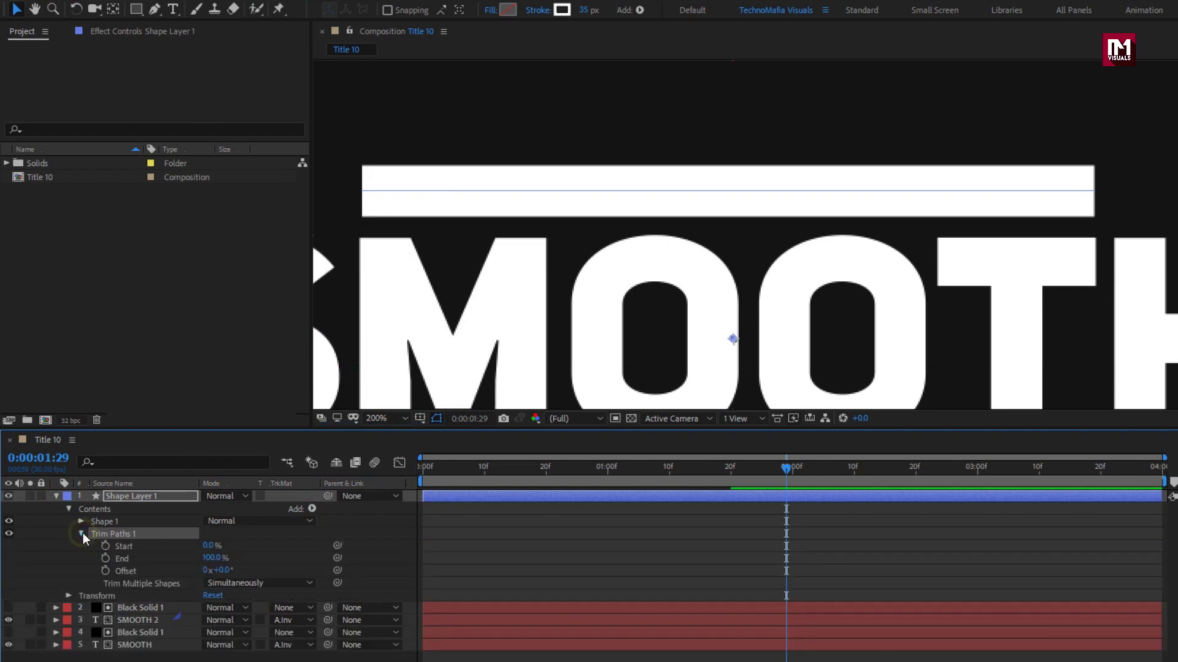
- Keyframe the Trim Paths End from 0% at 0:00:00:00 to 100% at 0:00:02:00 and scrub through the line animation
{"action": "left_click_drag", "start_coordinate": [786, 466], "coordinate": [792, 466]}
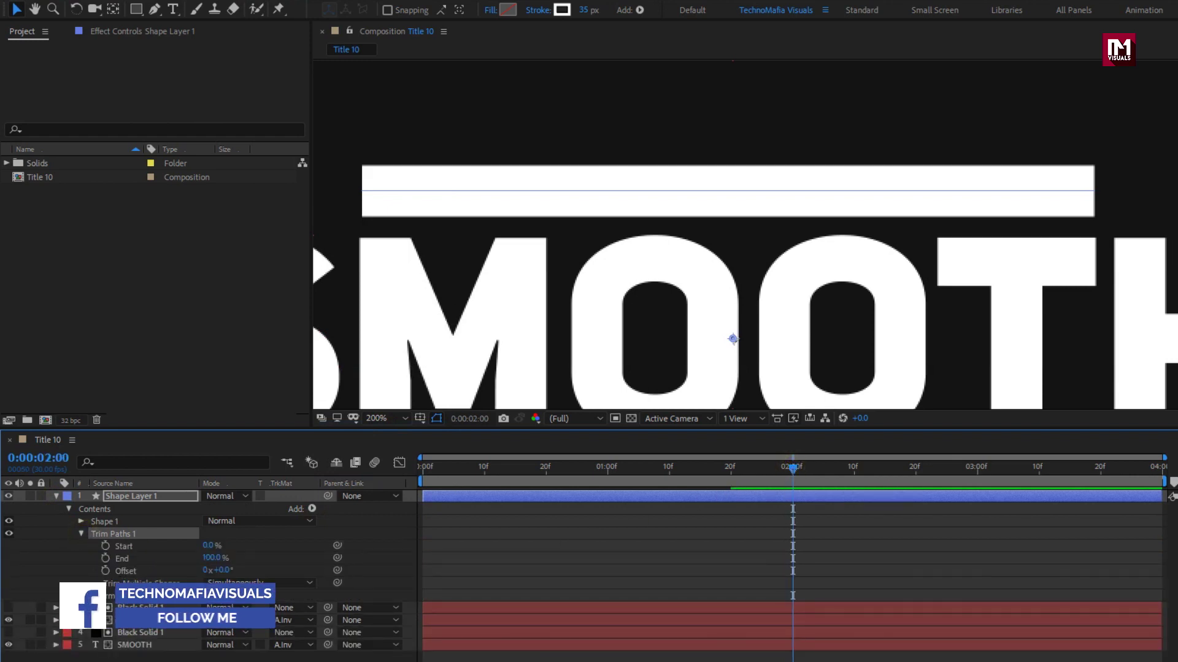
{"action": "left_click", "coordinate": [105, 558]}
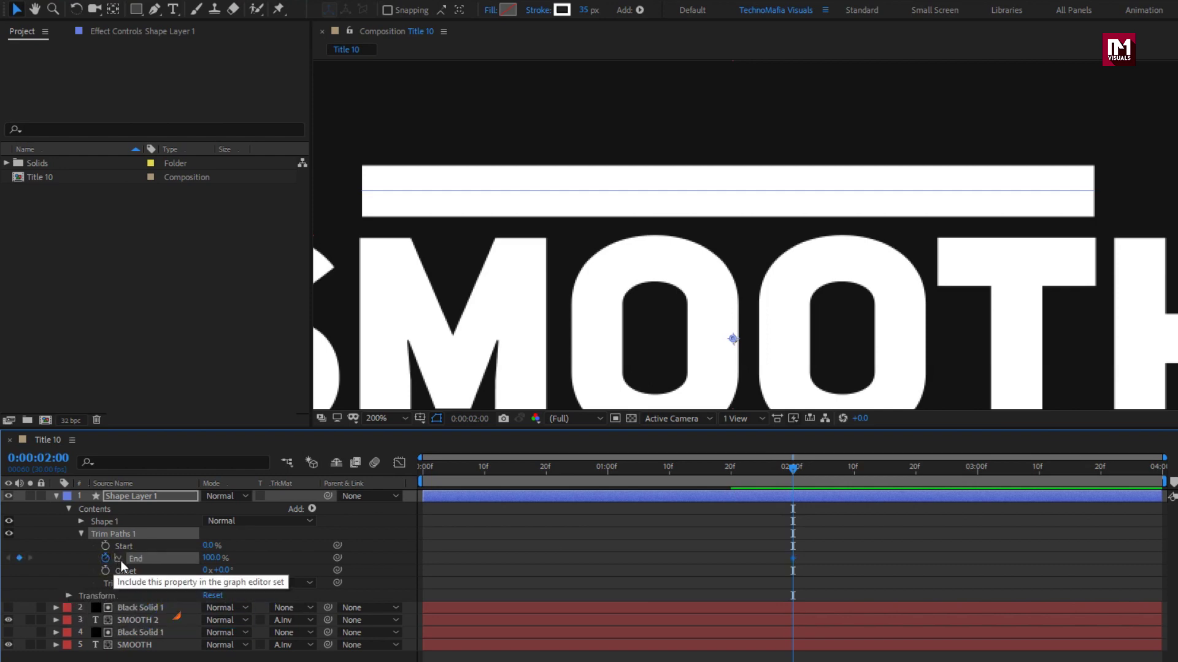
{"action": "left_click", "coordinate": [422, 467]}
{"action": "left_click_drag", "start_coordinate": [210, 558], "coordinate": [106, 560]}
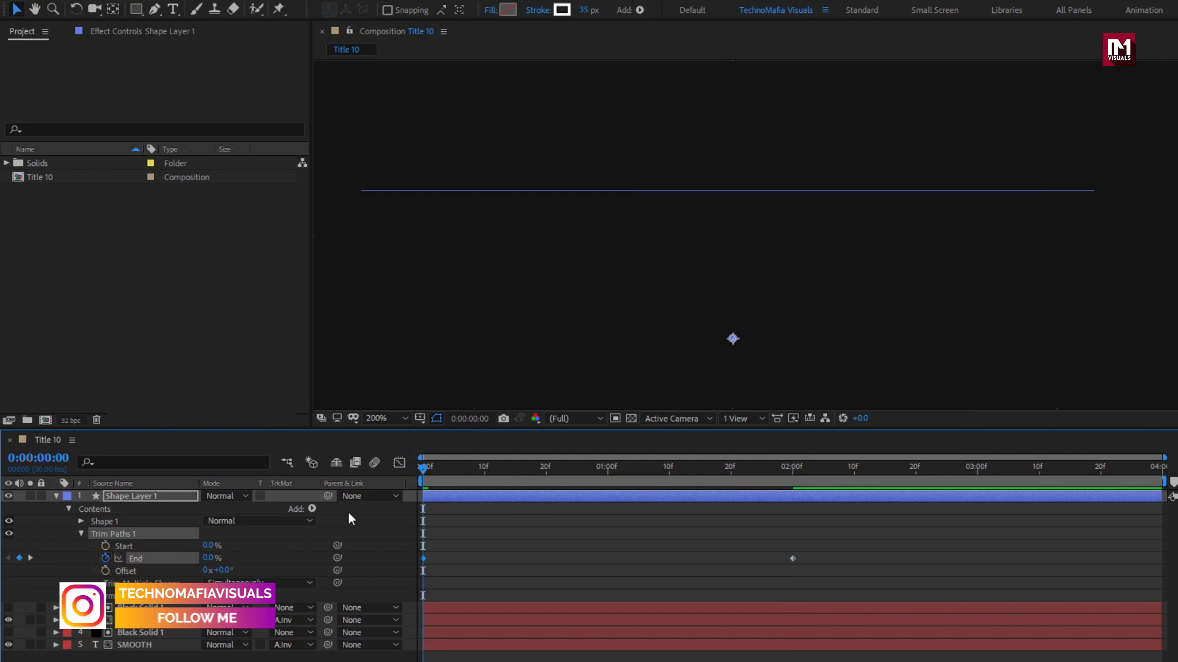
{"action": "left_click_drag", "start_coordinate": [460, 470], "coordinate": [488, 472]}
{"action": "left_click_drag", "start_coordinate": [679, 467], "coordinate": [730, 464]}
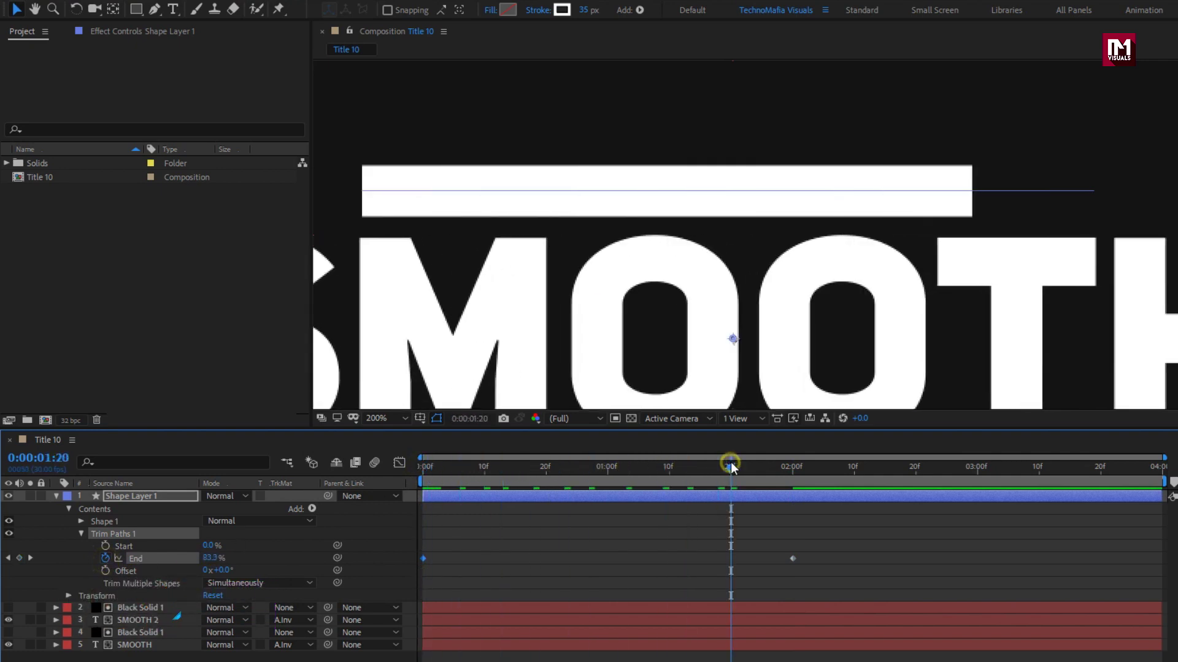
- Apply Easy Ease to both Trim Paths End keyframes of Shape Layer 1
{"action": "left_click_drag", "start_coordinate": [804, 569], "coordinate": [401, 552]}
{"action": "right_click", "coordinate": [423, 560]}
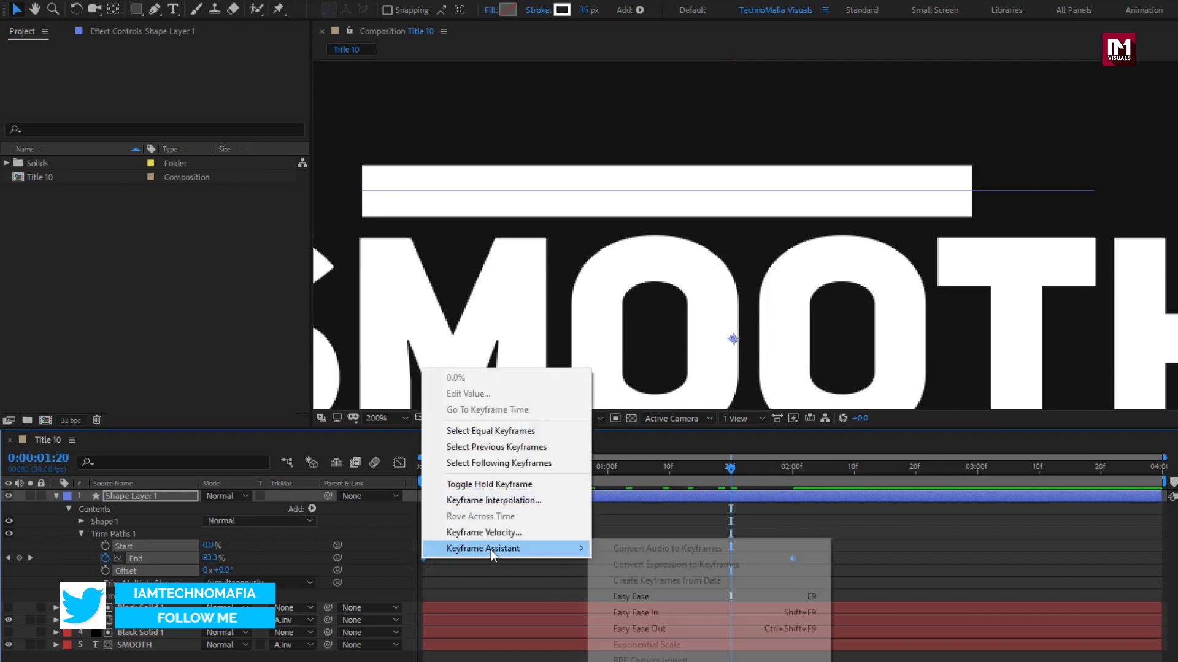
{"action": "mouse_move", "coordinate": [491, 548]}
{"action": "left_click", "coordinate": [623, 595]}
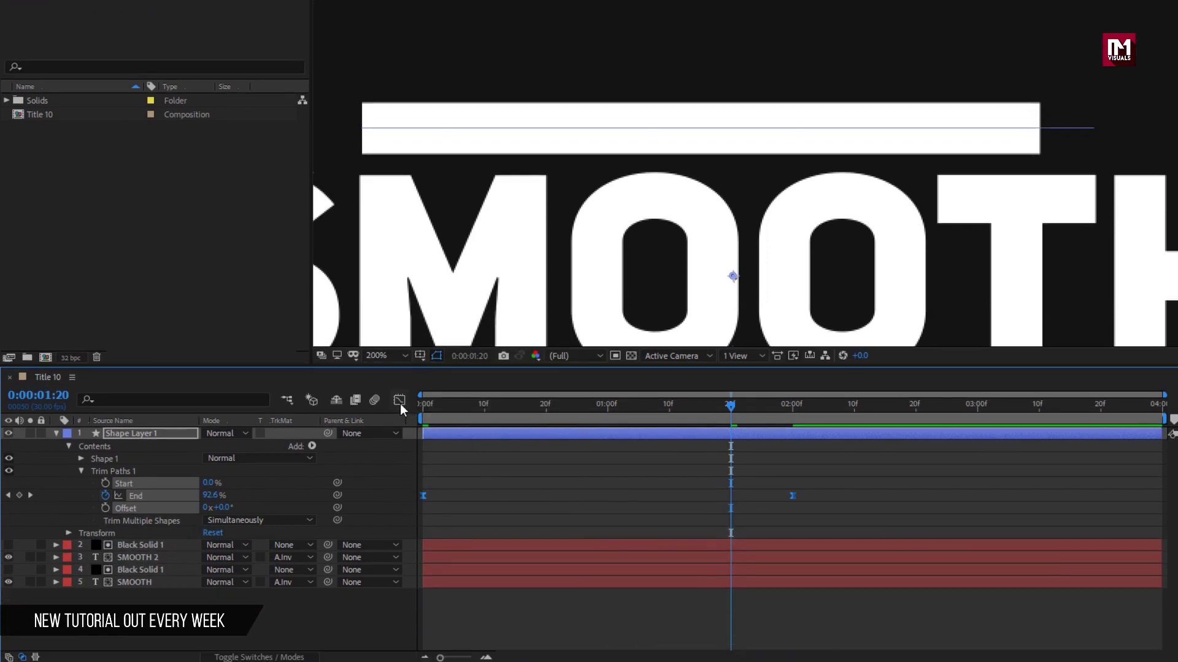
- Sharpen the End speed curve in the graph editor by extending both keyframe influences to the middle, and scrub through the result
{"action": "left_click", "coordinate": [399, 463]}
{"action": "left_click", "coordinate": [780, 599]}
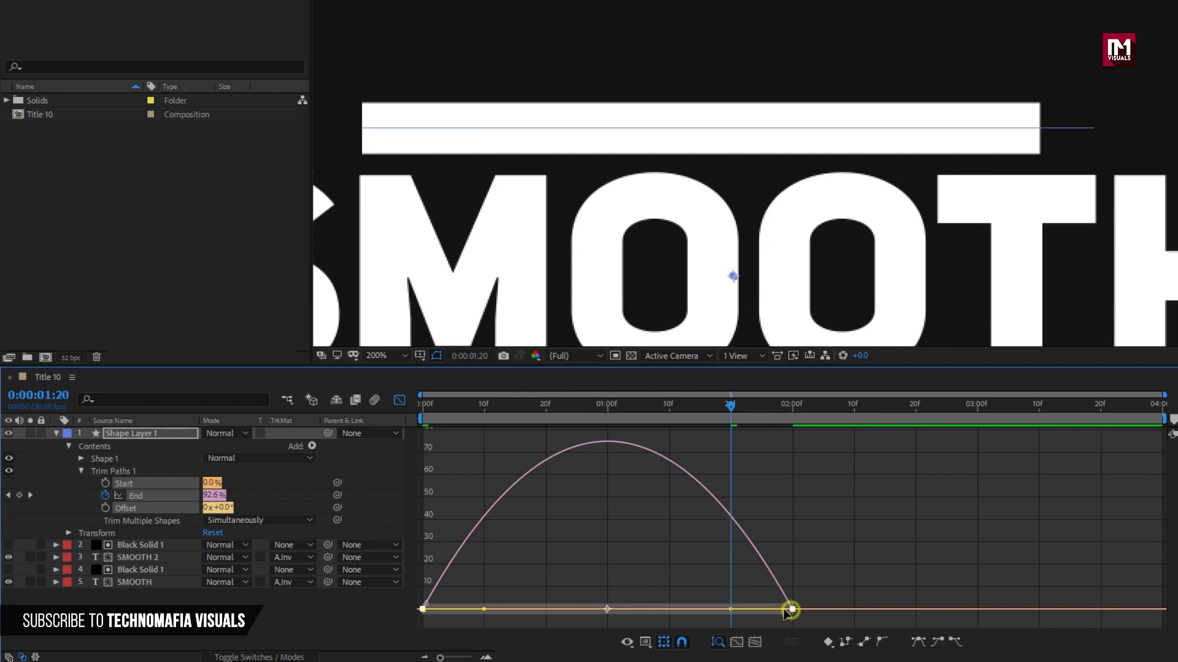
{"action": "left_click_drag", "start_coordinate": [730, 609], "coordinate": [607, 611]}
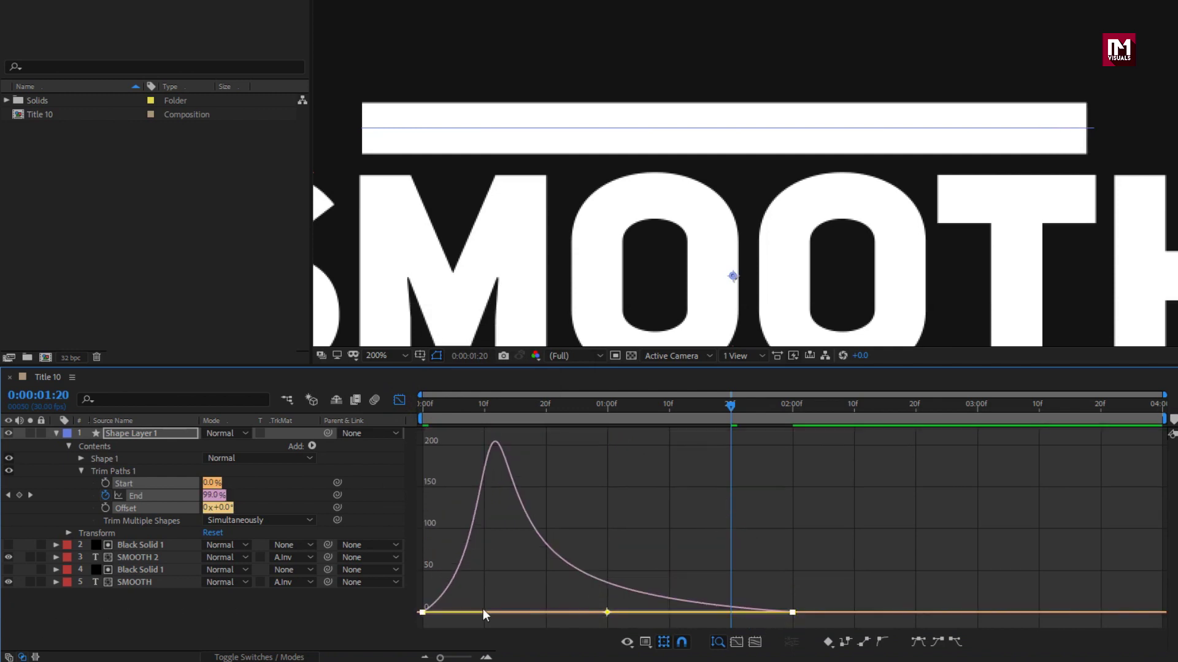
{"action": "left_click_drag", "start_coordinate": [483, 613], "coordinate": [606, 613]}
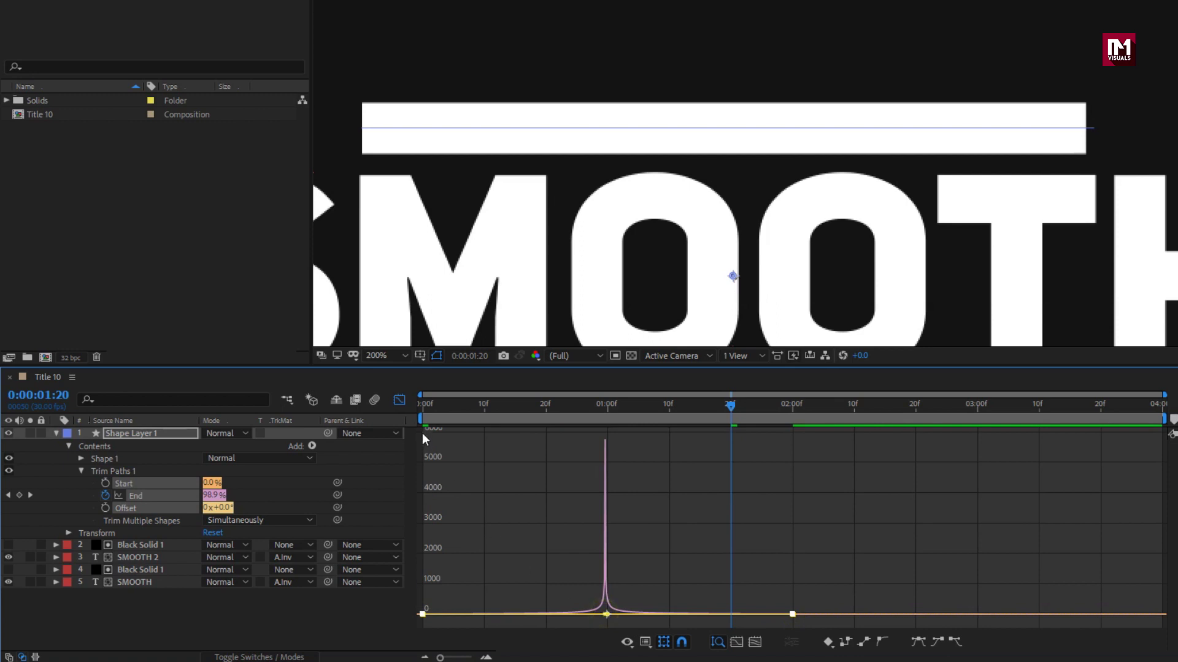
{"action": "left_click", "coordinate": [402, 395]}
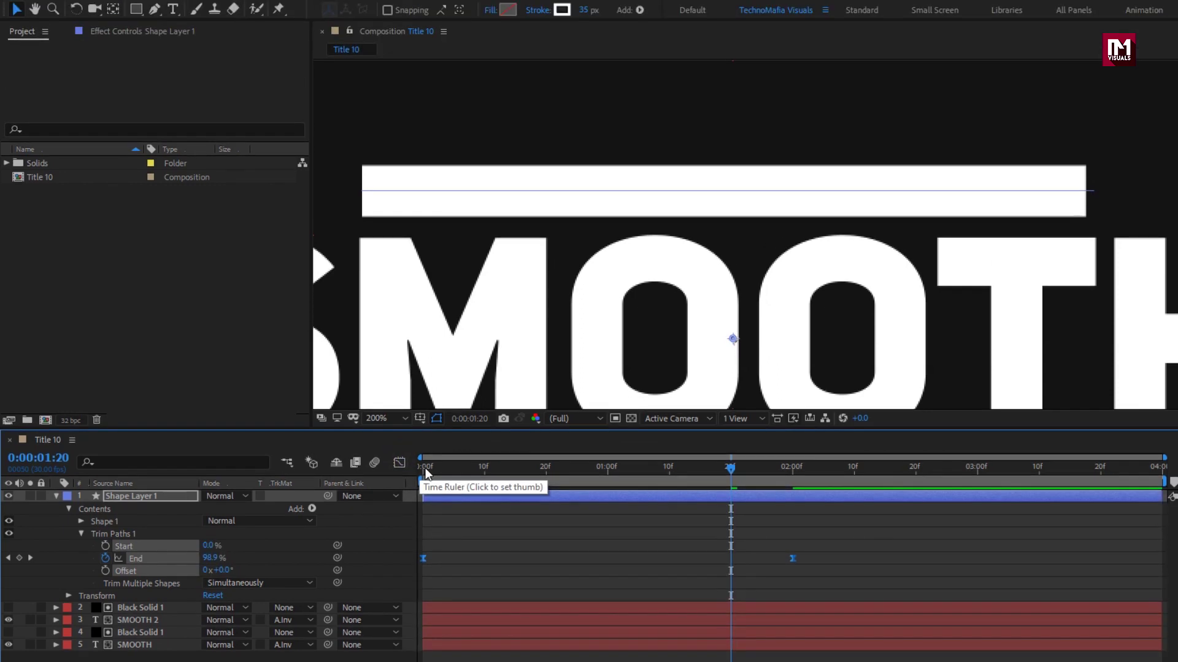
{"action": "left_click", "coordinate": [425, 405]}
{"action": "left_click_drag", "start_coordinate": [424, 469], "coordinate": [812, 472]}
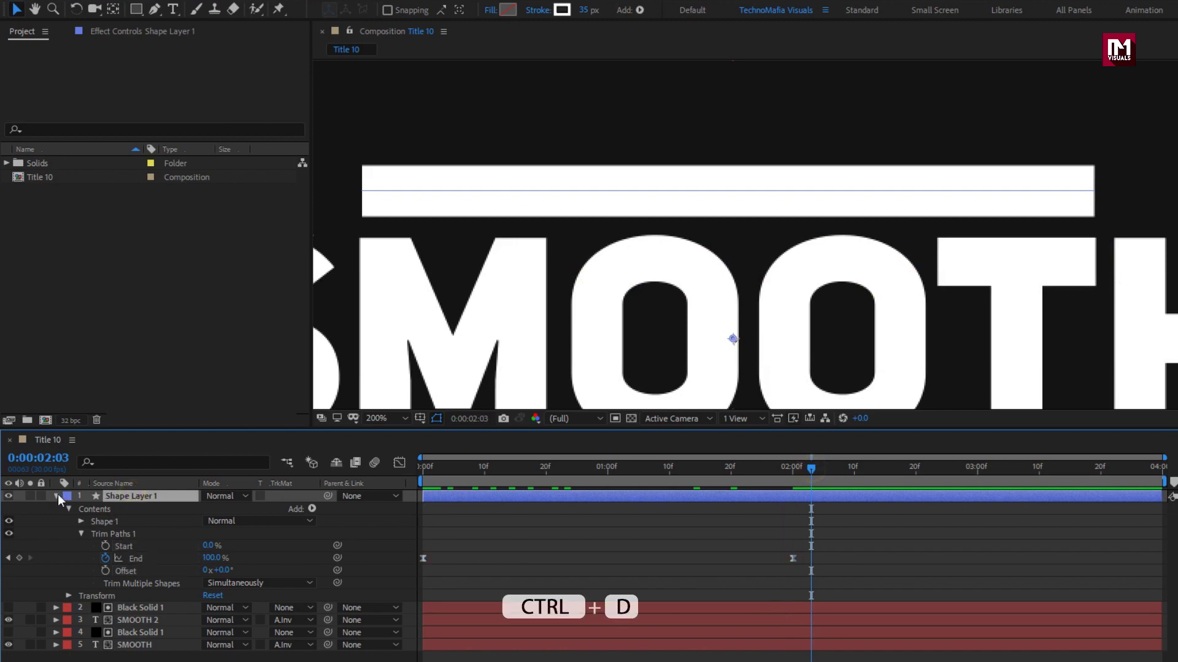
- Duplicate Shape Layer 1 and move the copy below the SMOOTH text to a Y position of 741
{"action": "left_click", "coordinate": [57, 495]}
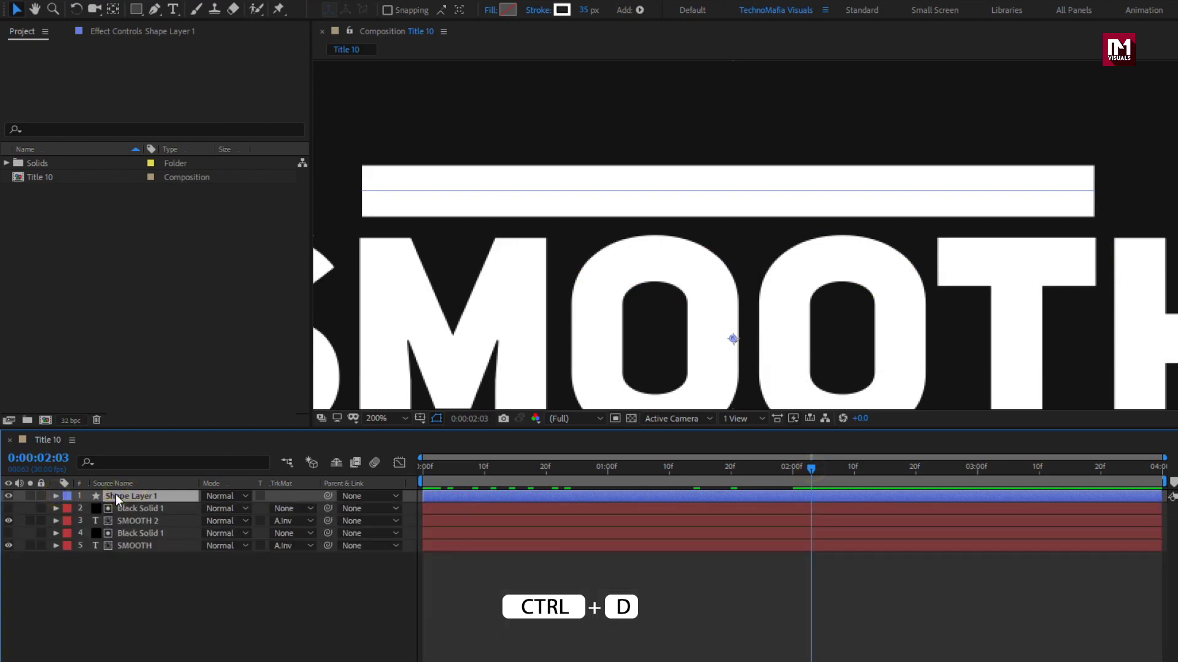
{"action": "key", "text": "ctrl+d"}
{"action": "key", "text": "h"}
{"action": "left_click_drag", "start_coordinate": [512, 351], "coordinate": [521, 254]}
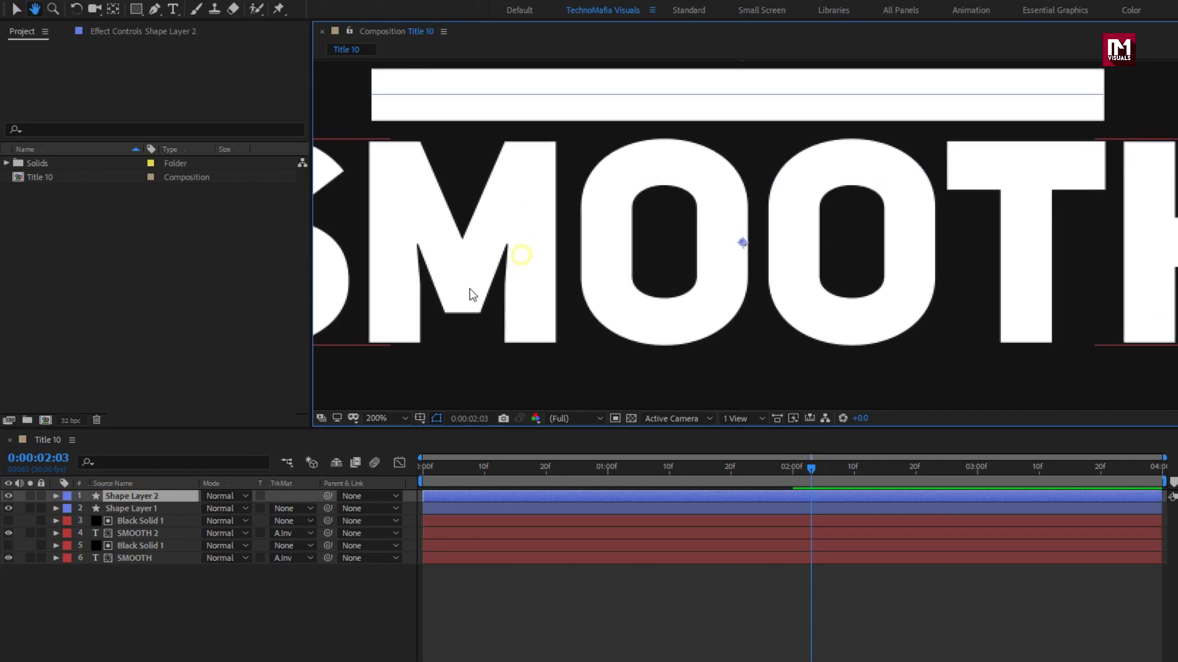
{"action": "key", "text": "v"}
{"action": "left_click", "coordinate": [135, 495]}
{"action": "key", "text": "p"}
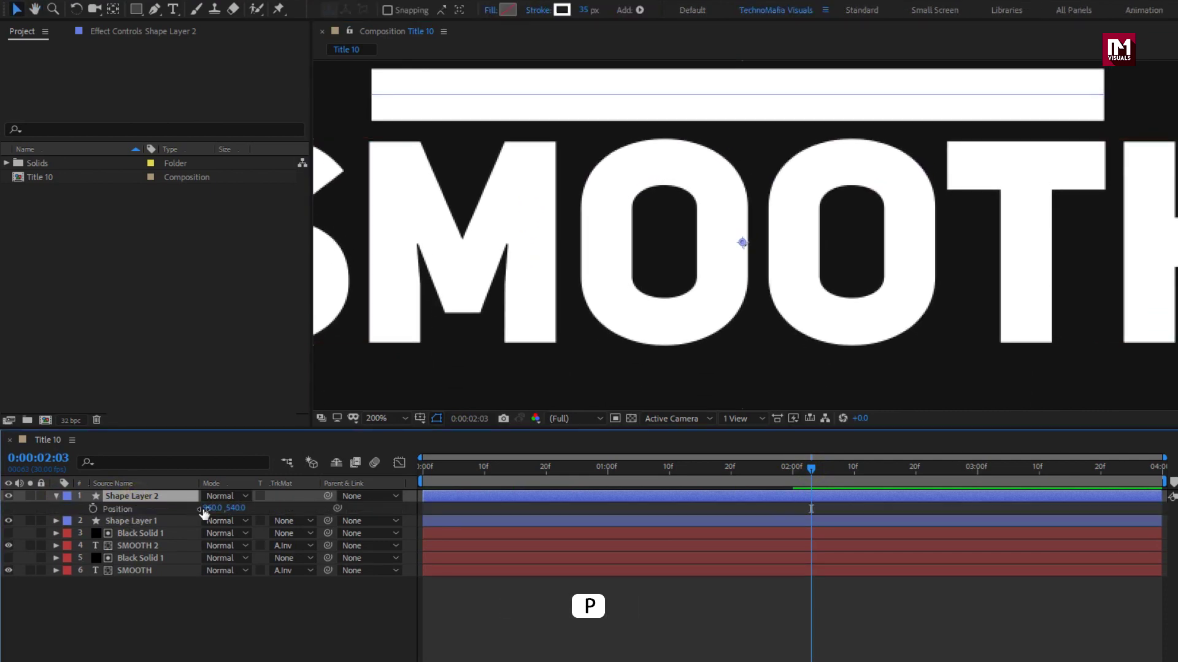
{"action": "left_click_drag", "start_coordinate": [235, 509], "coordinate": [395, 486]}
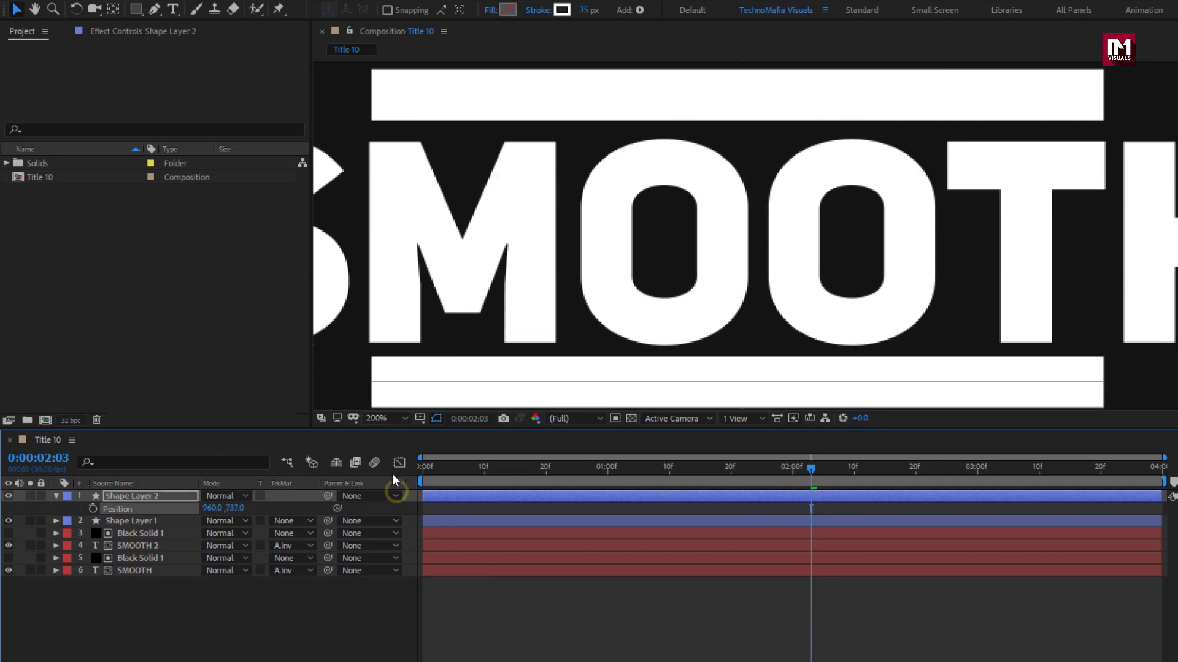
{"action": "key", "text": "comma"}
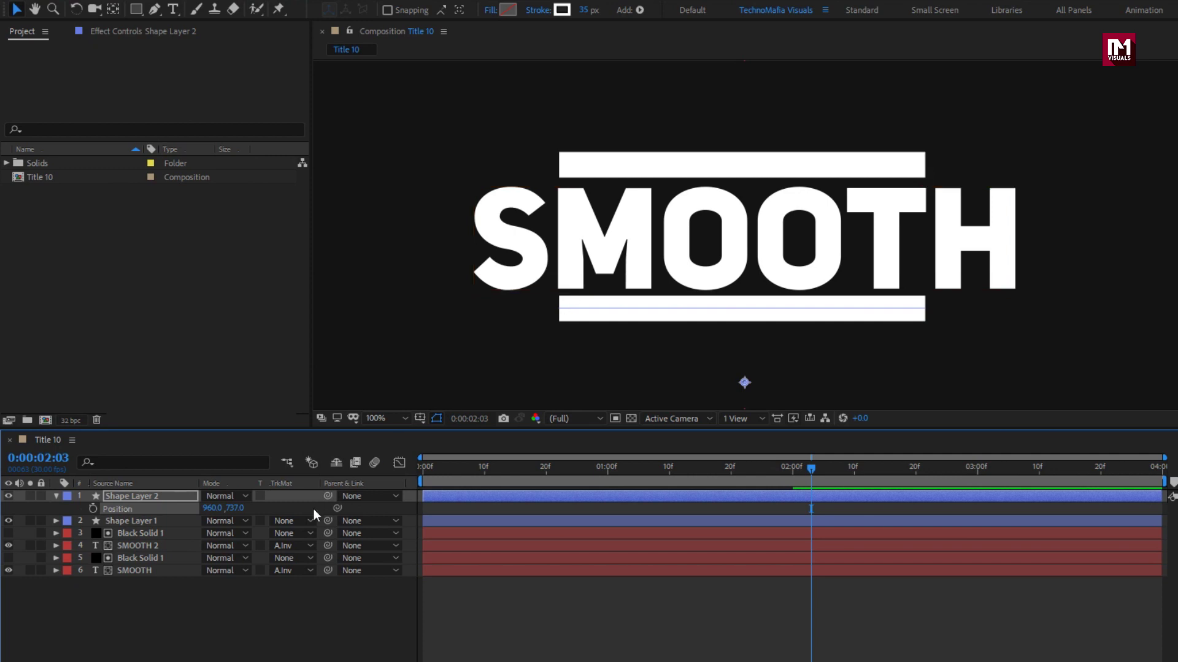
{"action": "left_click_drag", "start_coordinate": [239, 509], "coordinate": [240, 509]}
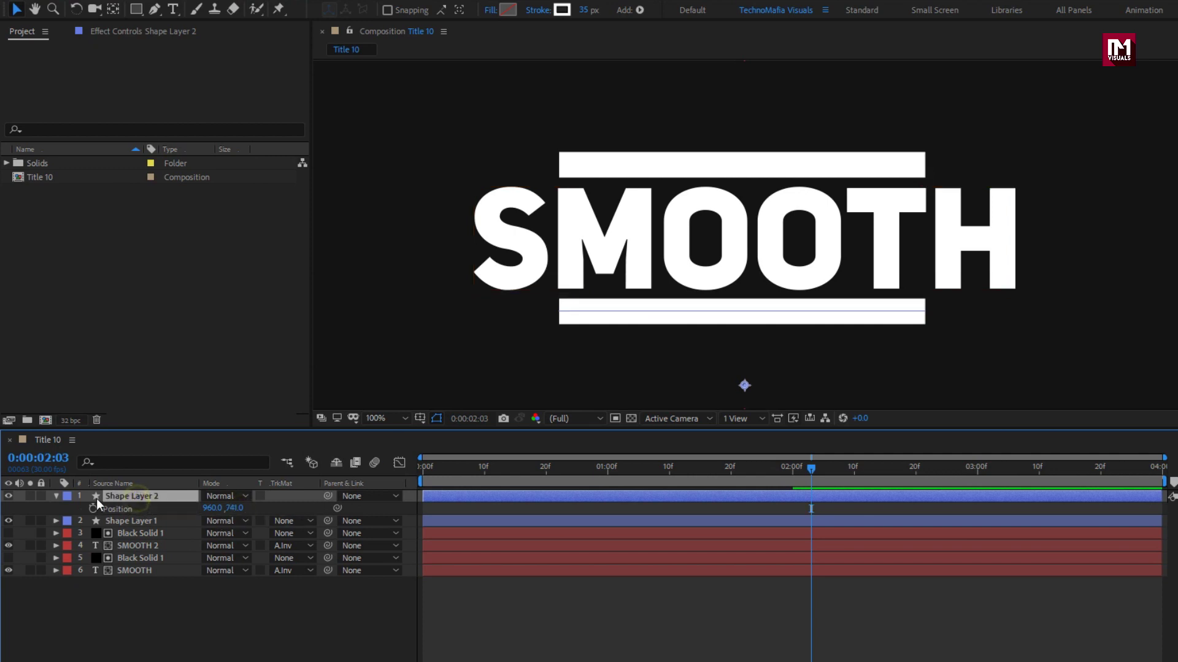
- Remove the Trim Paths End keyframes from Shape Layer 2, leaving End at 100%
{"action": "left_click", "coordinate": [56, 496]}
{"action": "left_click", "coordinate": [56, 495]}
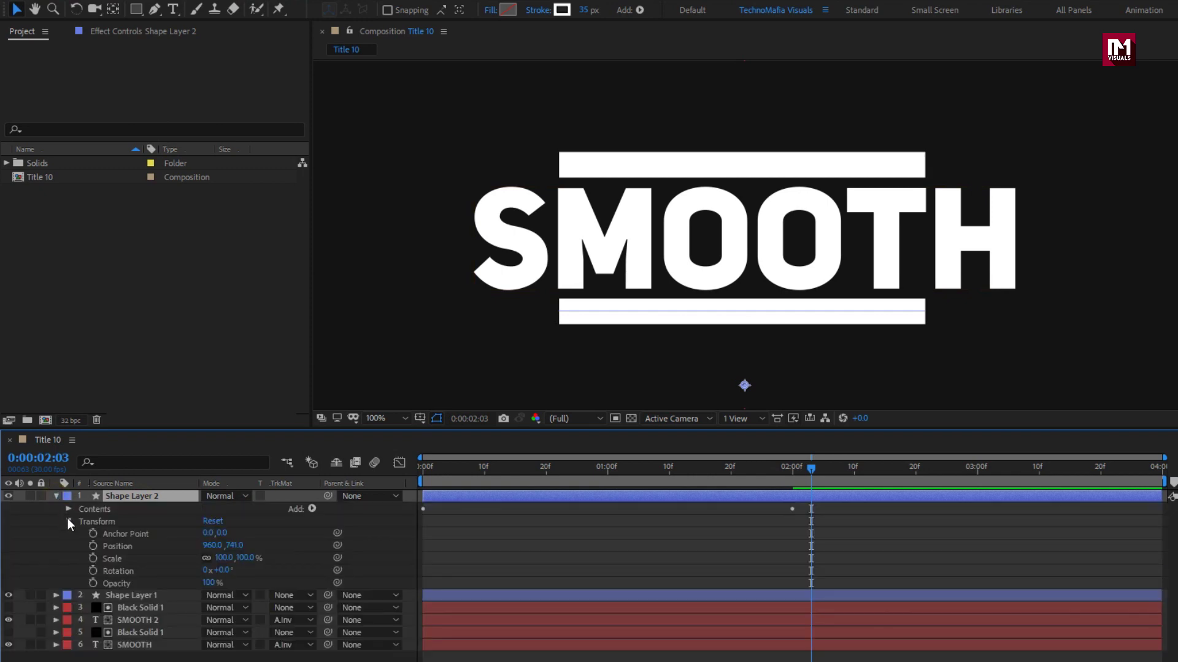
{"action": "left_click", "coordinate": [68, 520]}
{"action": "left_click", "coordinate": [68, 509]}
{"action": "left_click", "coordinate": [81, 534]}
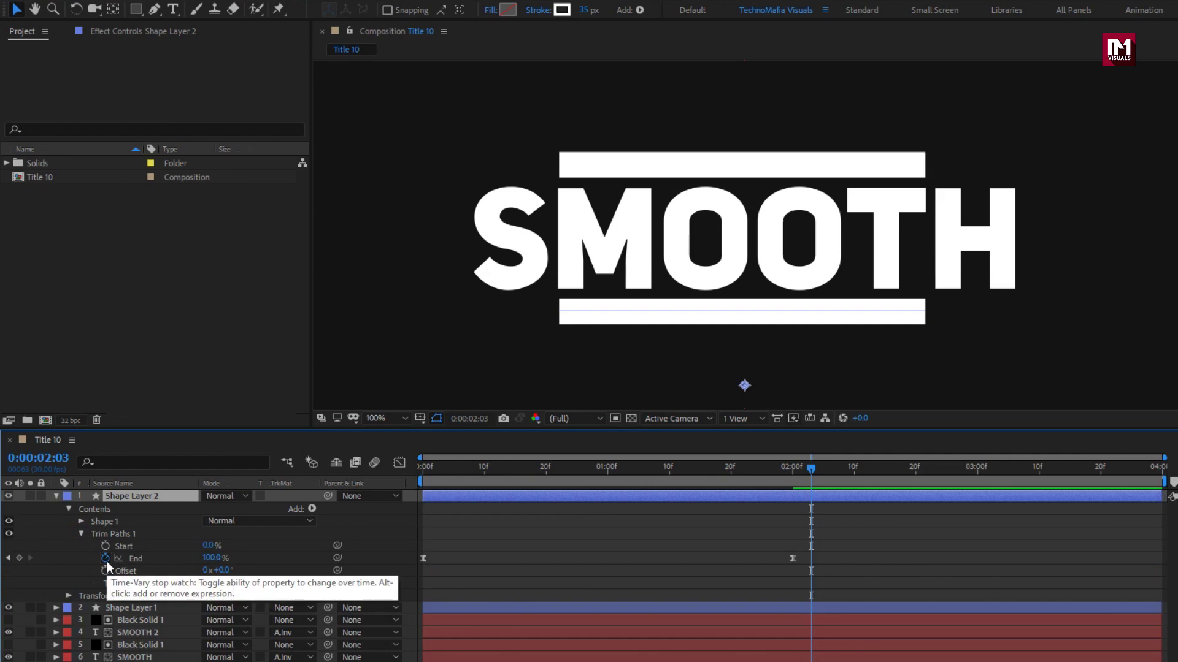
{"action": "left_click", "coordinate": [106, 559]}
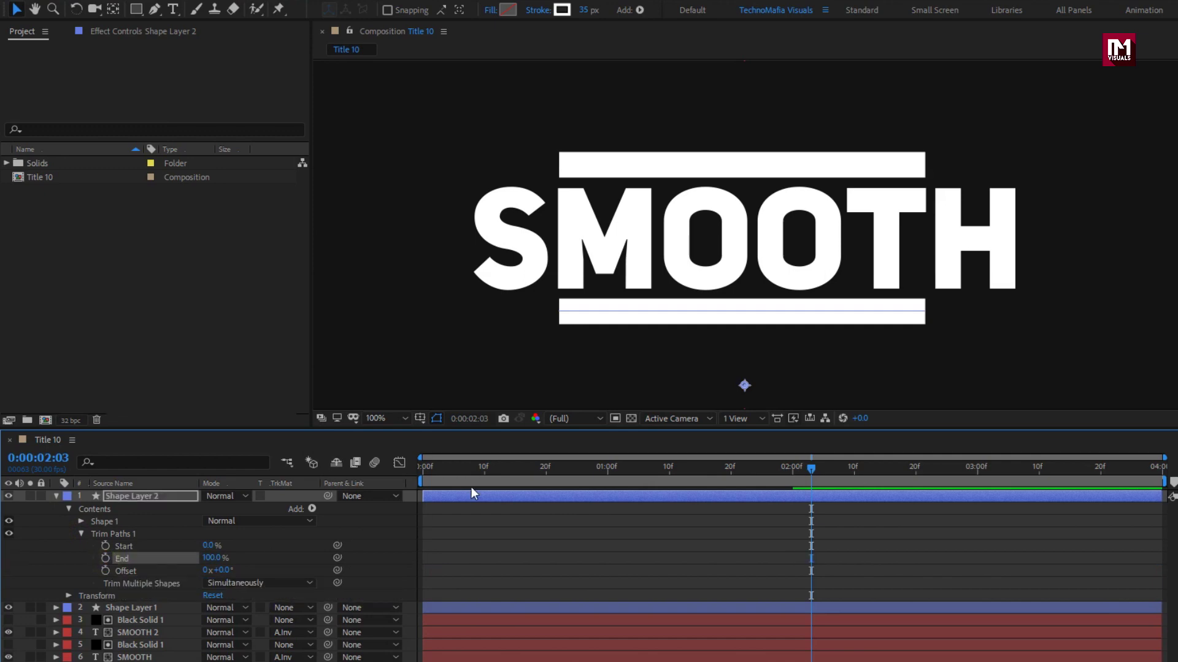
- Keyframe Shape Layer 2's Trim Paths Start from 100% at 0:00:00:00 to 0% at 0:00:02:00 and scrub through the animation
{"action": "left_click_drag", "start_coordinate": [429, 468], "coordinate": [415, 468]}
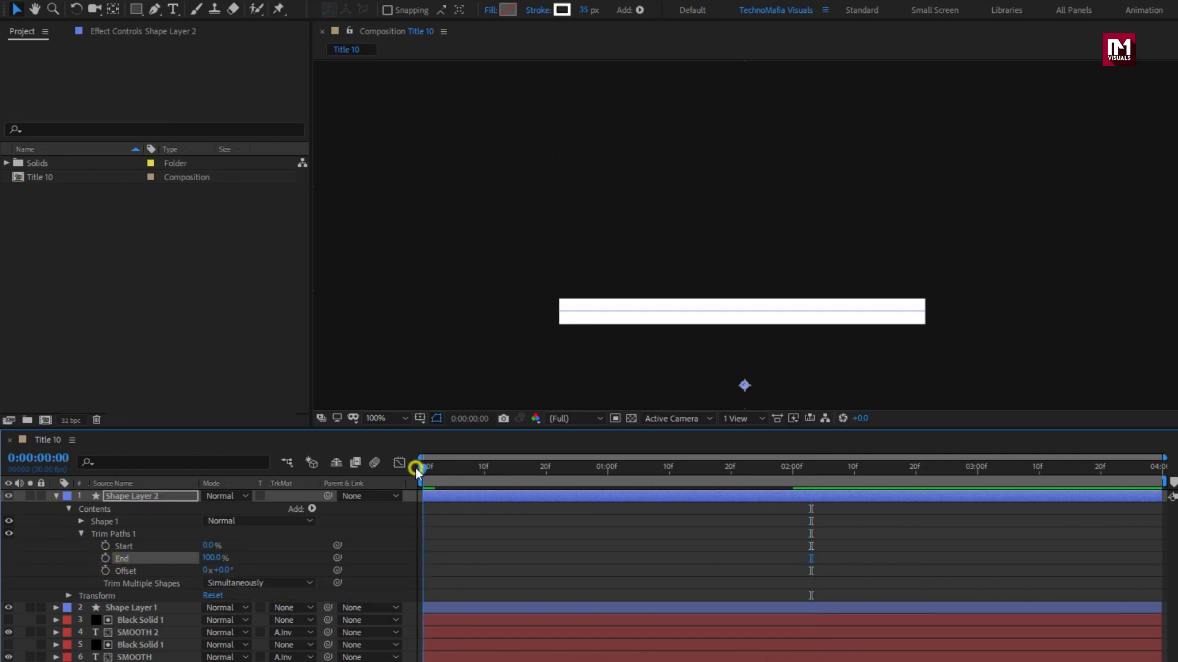
{"action": "left_click", "coordinate": [106, 547]}
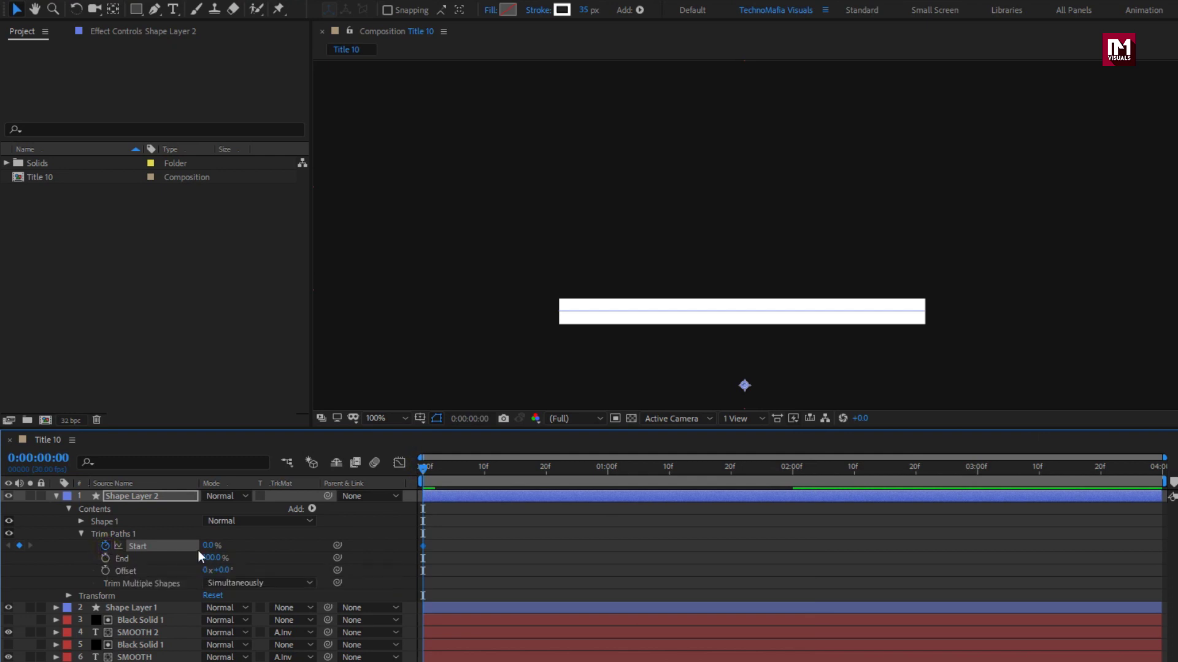
{"action": "left_click_drag", "start_coordinate": [207, 551], "coordinate": [303, 545]}
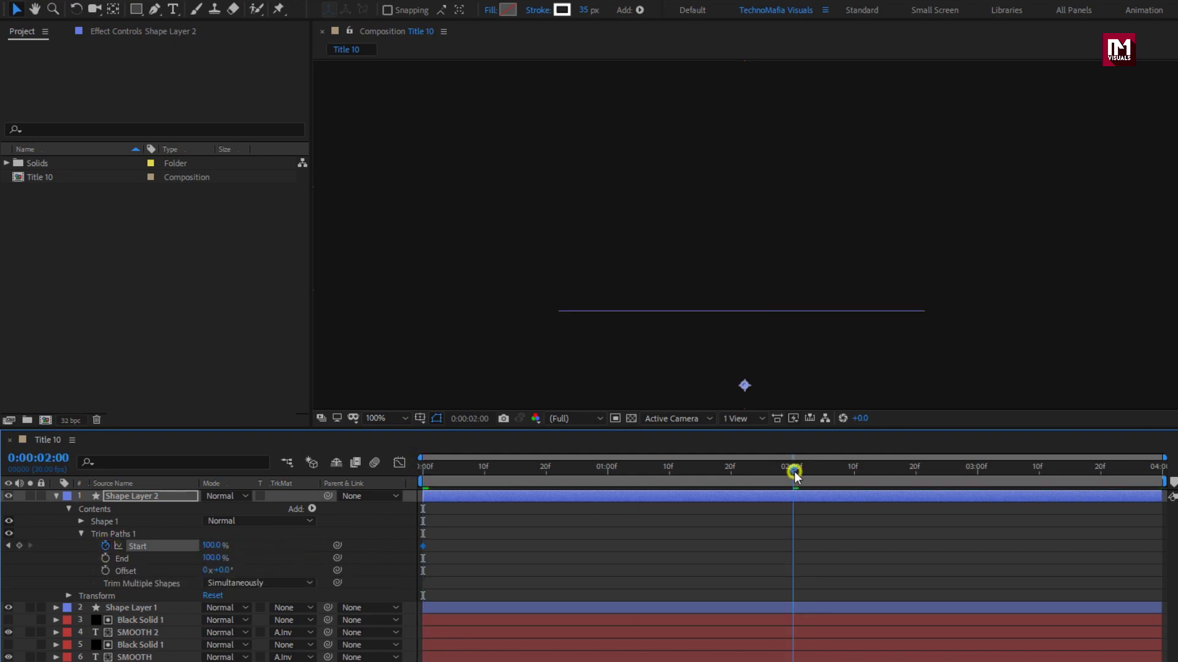
{"action": "type", "text": "0"}
{"action": "key", "text": "Return"}
{"action": "left_click_drag", "start_coordinate": [433, 476], "coordinate": [725, 474]}
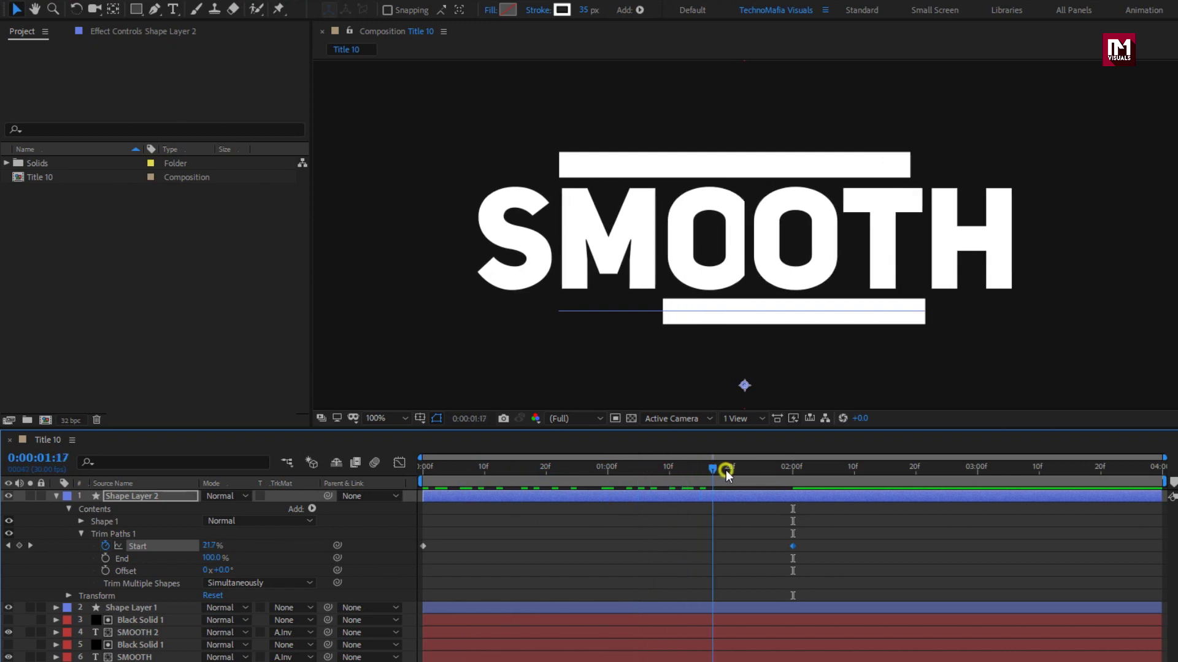
- Apply Easy Ease to both Trim Paths Start keyframes of Shape Layer 2
{"action": "left_click_drag", "start_coordinate": [813, 560], "coordinate": [414, 532]}
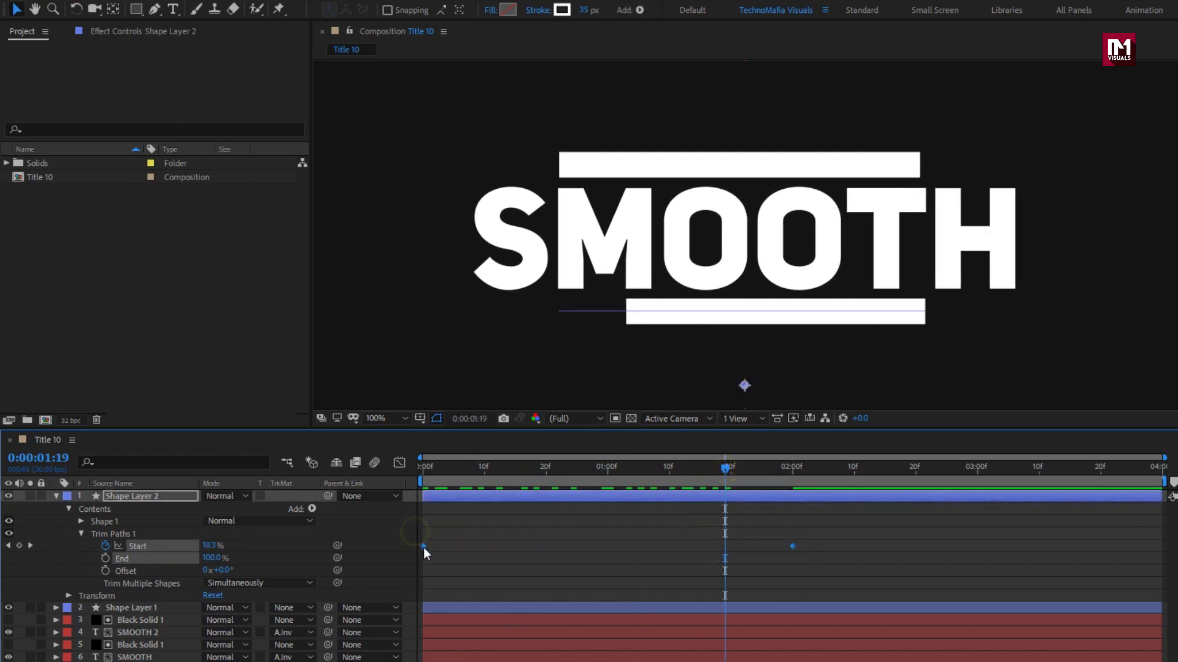
{"action": "right_click", "coordinate": [423, 546]}
{"action": "mouse_move", "coordinate": [531, 536]}
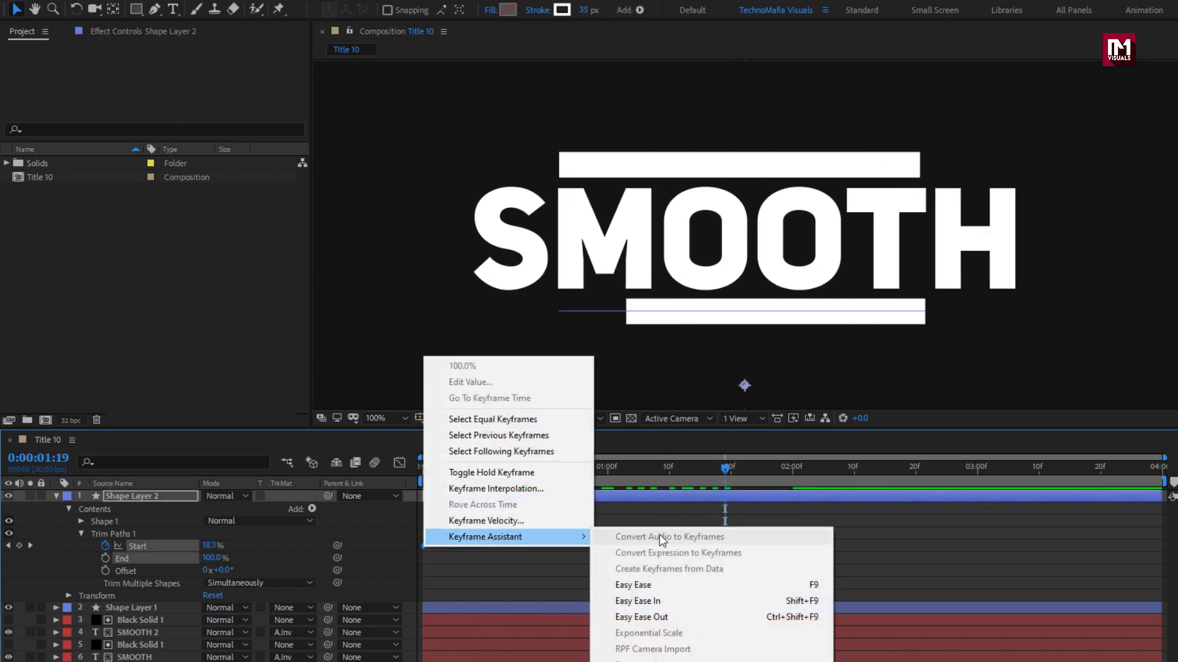
{"action": "left_click", "coordinate": [667, 585]}
- Sharpen the Start speed curve by extending both keyframe influences to the middle, scrub through the result and collapse Shape Layer 2
{"action": "left_click", "coordinate": [399, 462]}
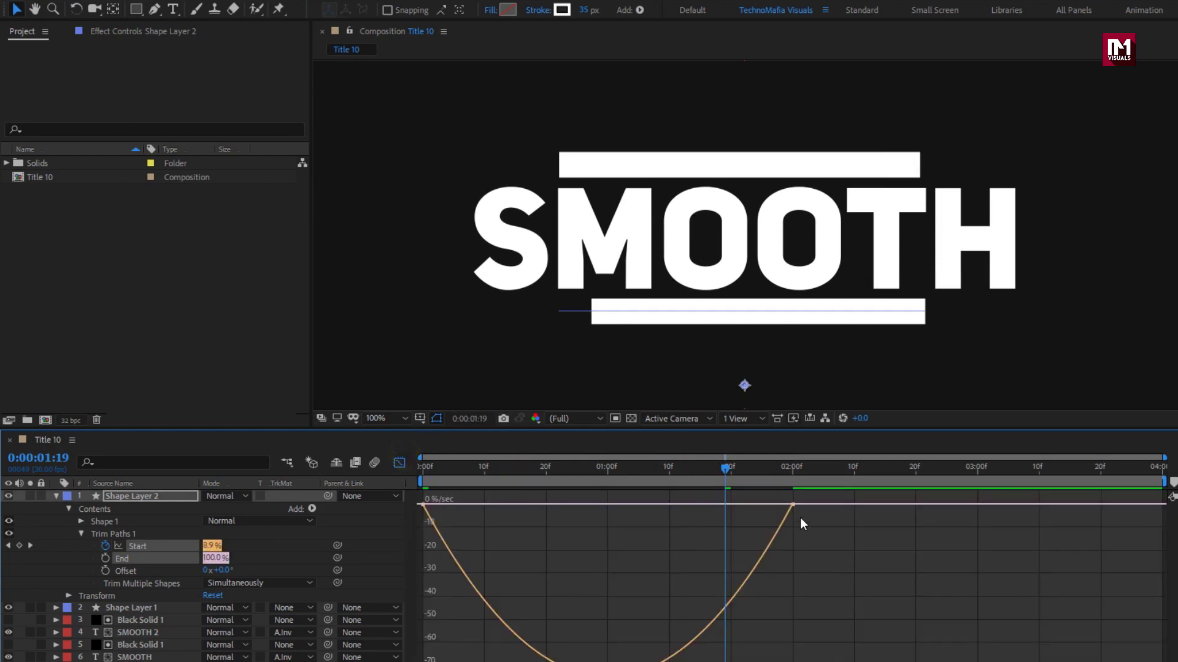
{"action": "left_click_drag", "start_coordinate": [790, 502], "coordinate": [607, 505]}
{"action": "left_click_drag", "start_coordinate": [486, 507], "coordinate": [603, 504]}
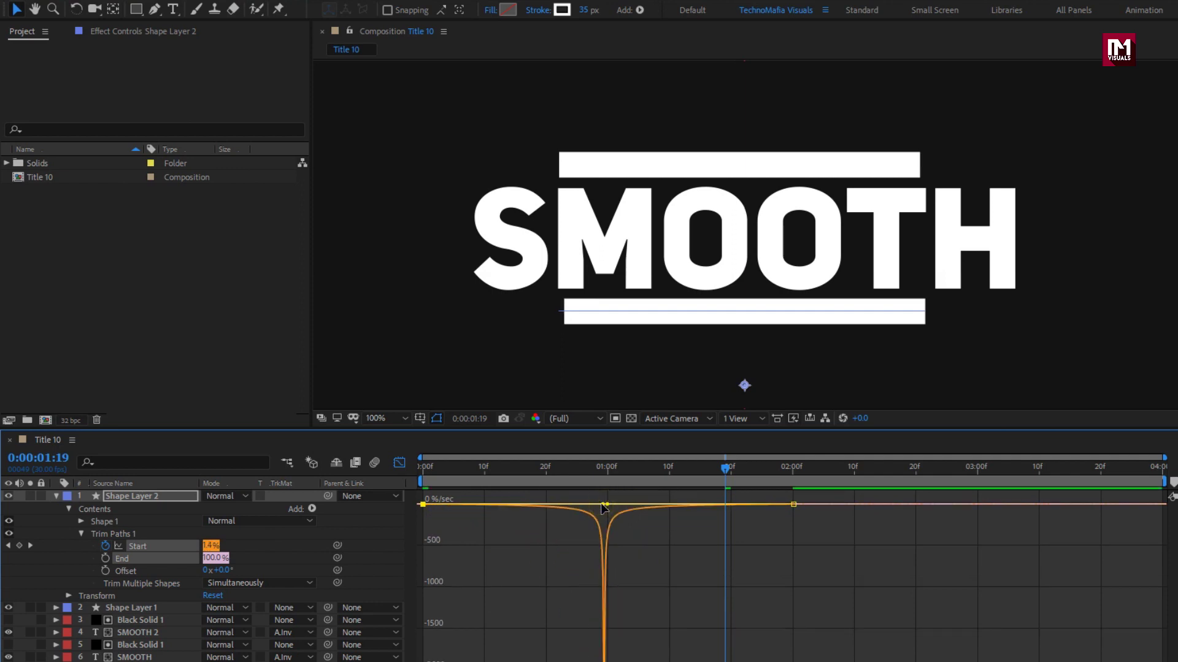
{"action": "left_click", "coordinate": [396, 464]}
{"action": "left_click_drag", "start_coordinate": [425, 477], "coordinate": [706, 470]}
{"action": "left_click", "coordinate": [56, 495]}
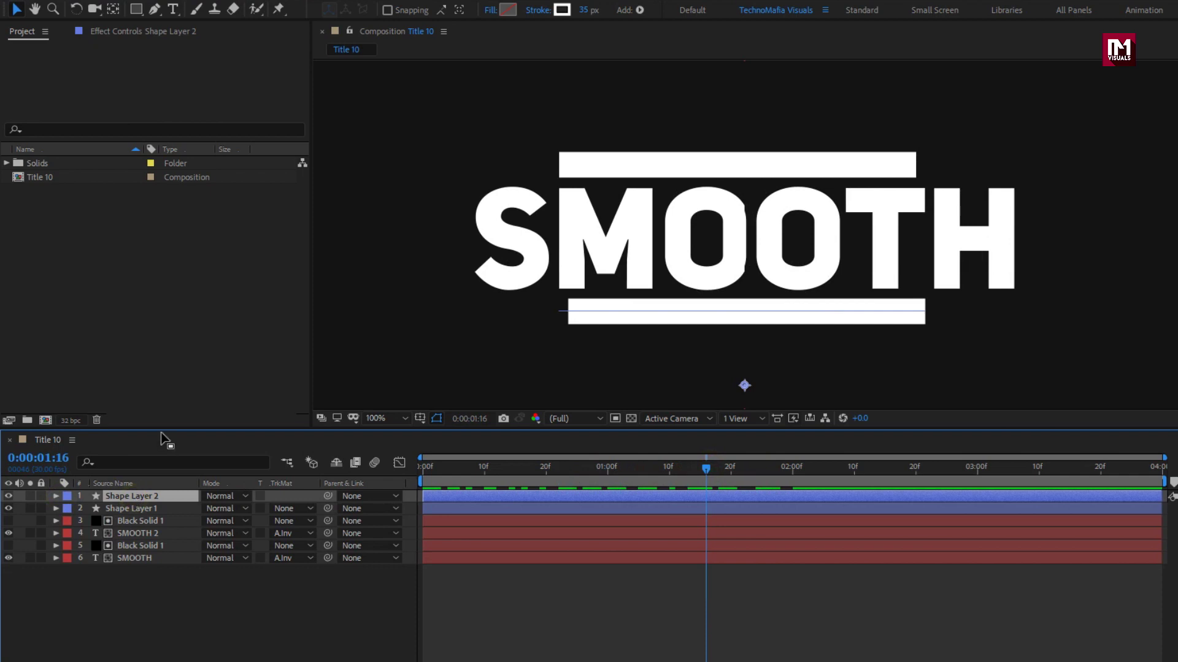
- Change the stroke color of Shape Layer 2 from the lower line's white to a sky blue
{"action": "left_click", "coordinate": [560, 11]}
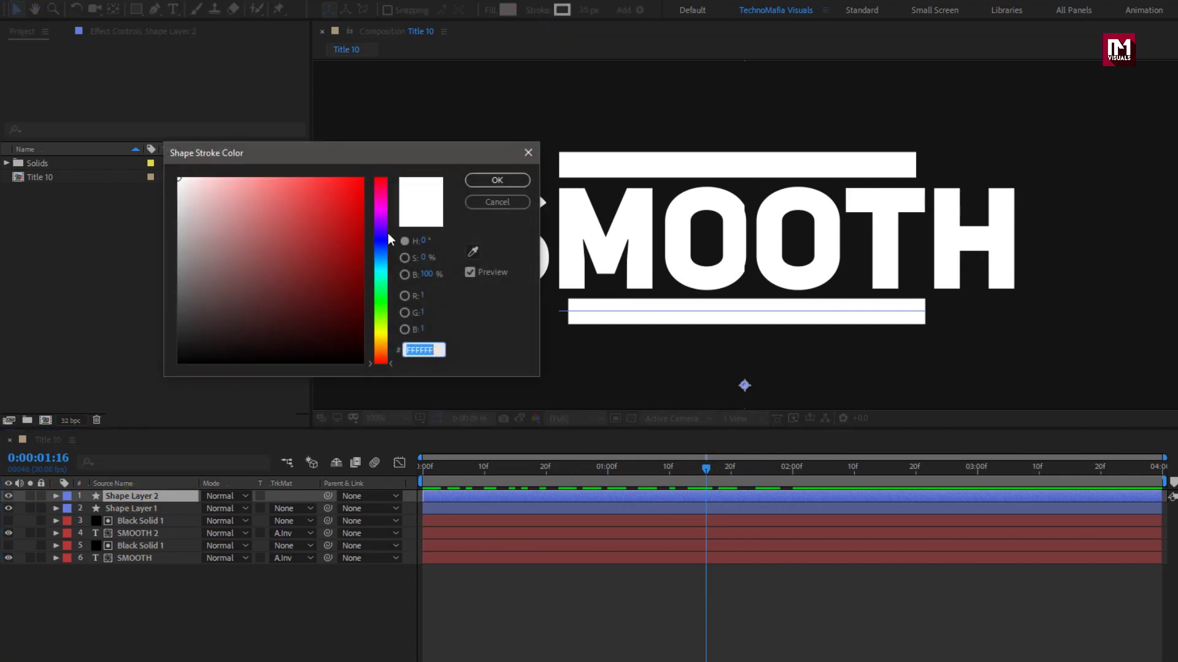
{"action": "left_click", "coordinate": [380, 250]}
{"action": "left_click", "coordinate": [327, 241]}
{"action": "left_click_drag", "start_coordinate": [327, 242], "coordinate": [302, 177]}
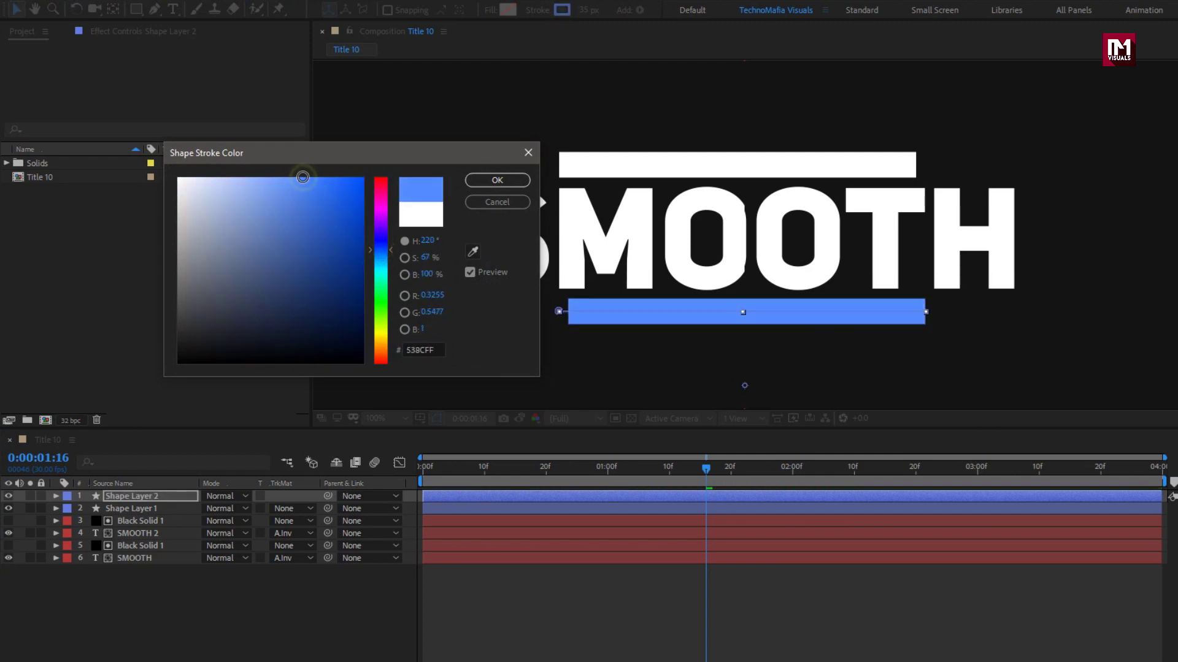
{"action": "left_click", "coordinate": [380, 263]}
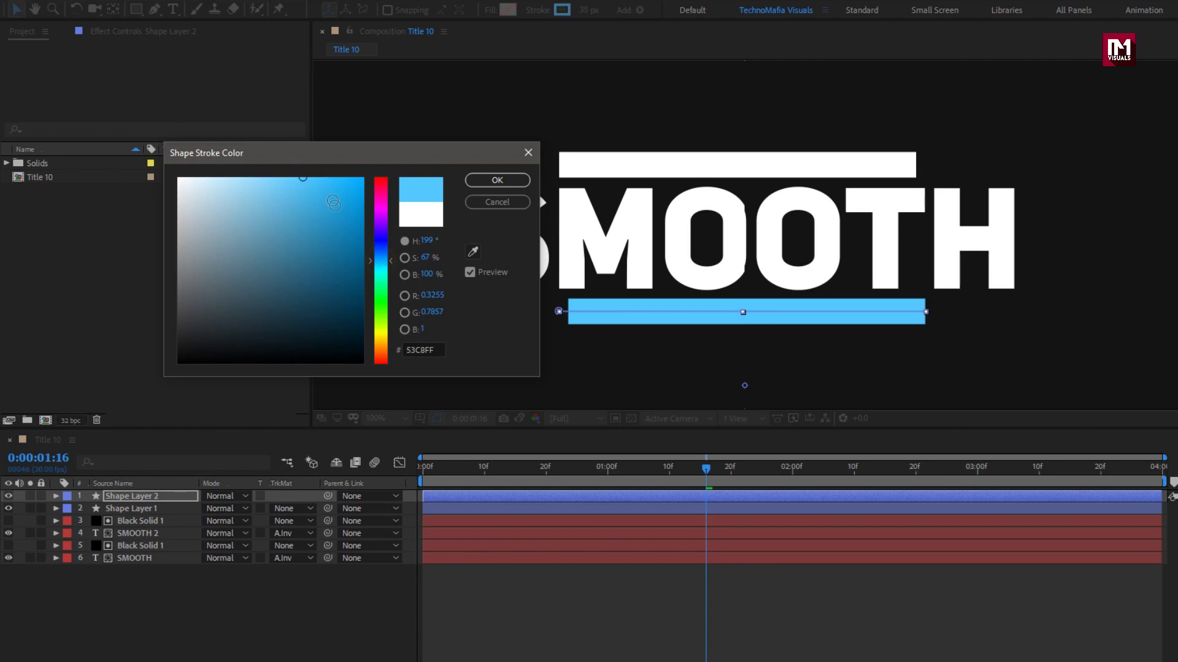
{"action": "left_click", "coordinate": [348, 224]}
{"action": "key", "text": "Return"}
- Match the stroke color of Shape Layer 1 to the blue lower line by sampling it with the eyedropper
{"action": "left_click", "coordinate": [152, 508]}
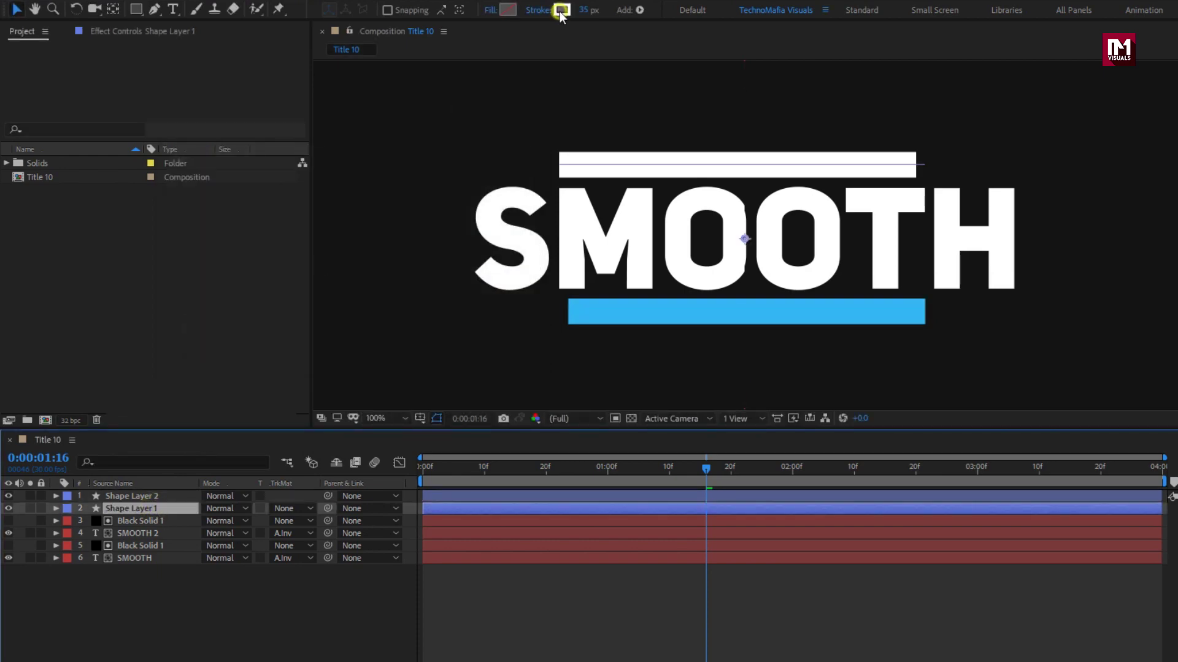
{"action": "left_click", "coordinate": [562, 10]}
{"action": "left_click", "coordinate": [473, 255]}
{"action": "left_click", "coordinate": [644, 307]}
{"action": "left_click", "coordinate": [499, 182]}
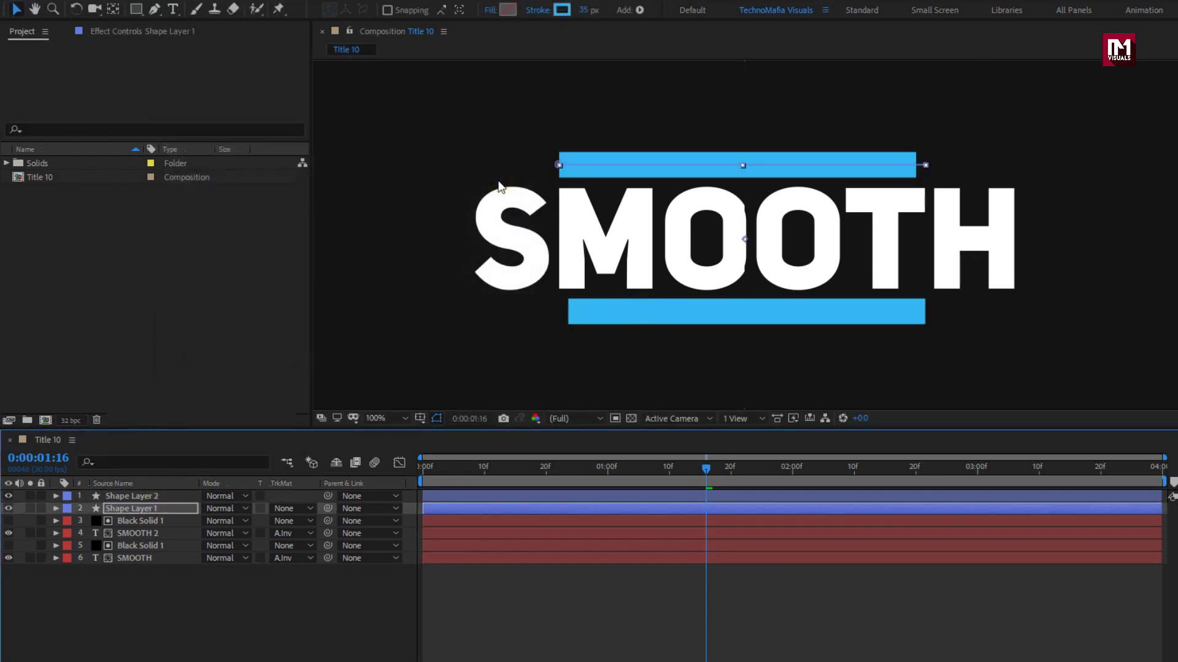
{"action": "left_click", "coordinate": [264, 601]}
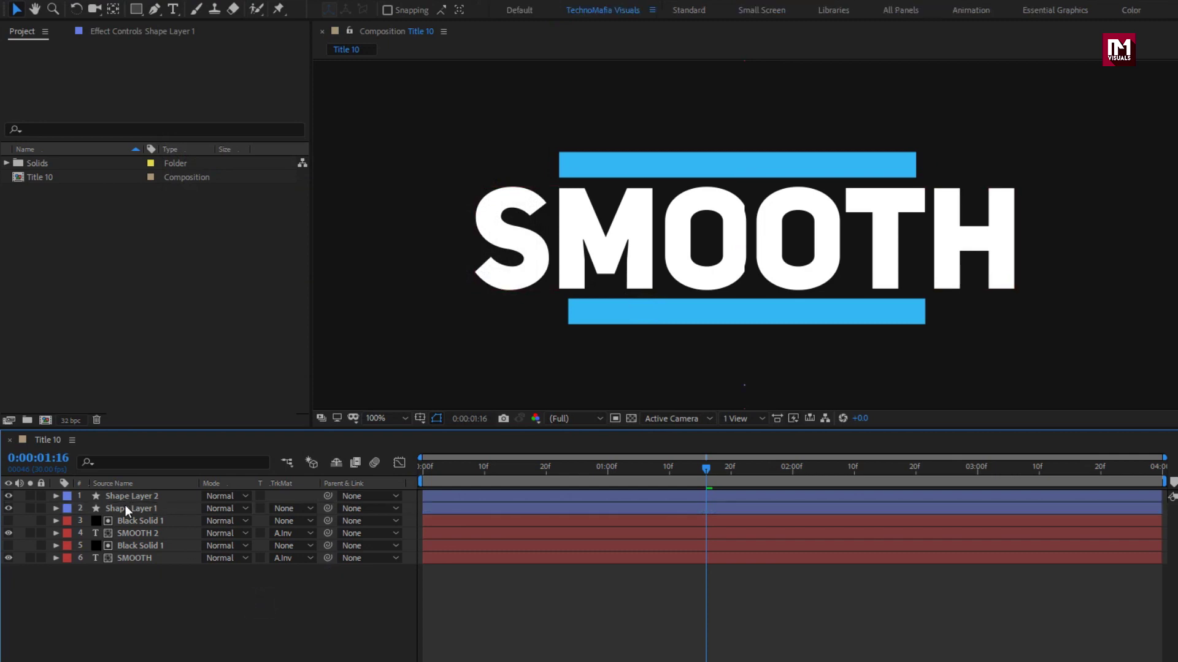
- Reveal Position for both shape layers and set a Position keyframe on each at 0:00:02:00
{"action": "left_click", "coordinate": [127, 506]}
{"action": "key", "text": "p"}
{"action": "left_click", "coordinate": [130, 494], "text": "ctrl"}
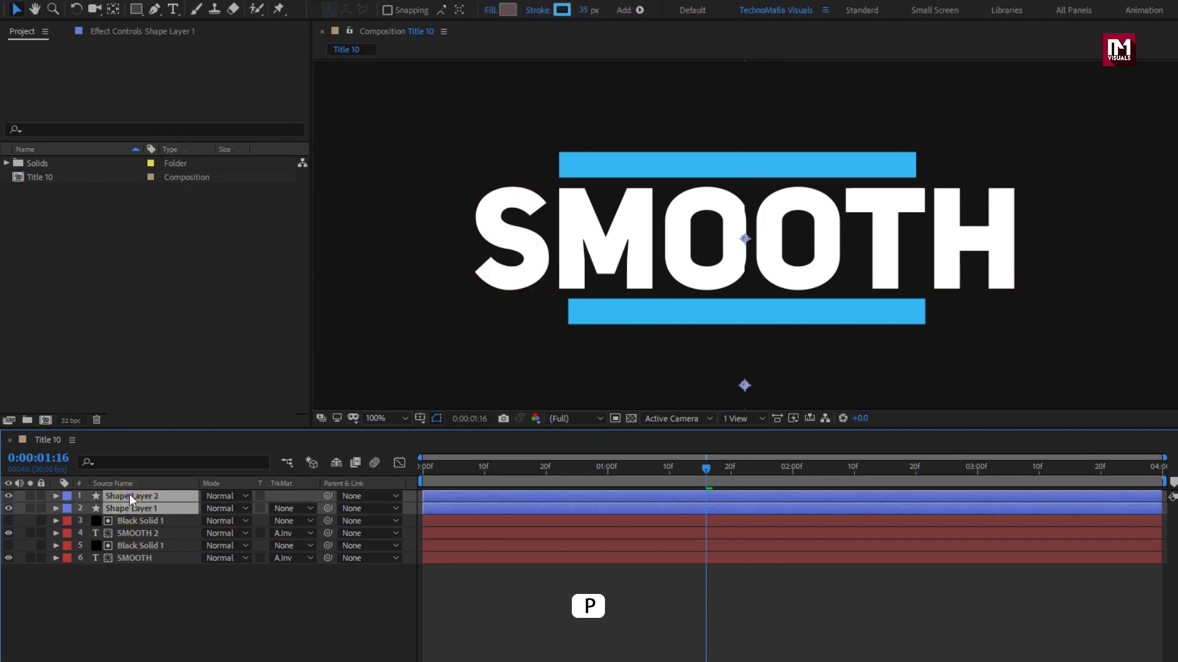
{"action": "key", "text": "p"}
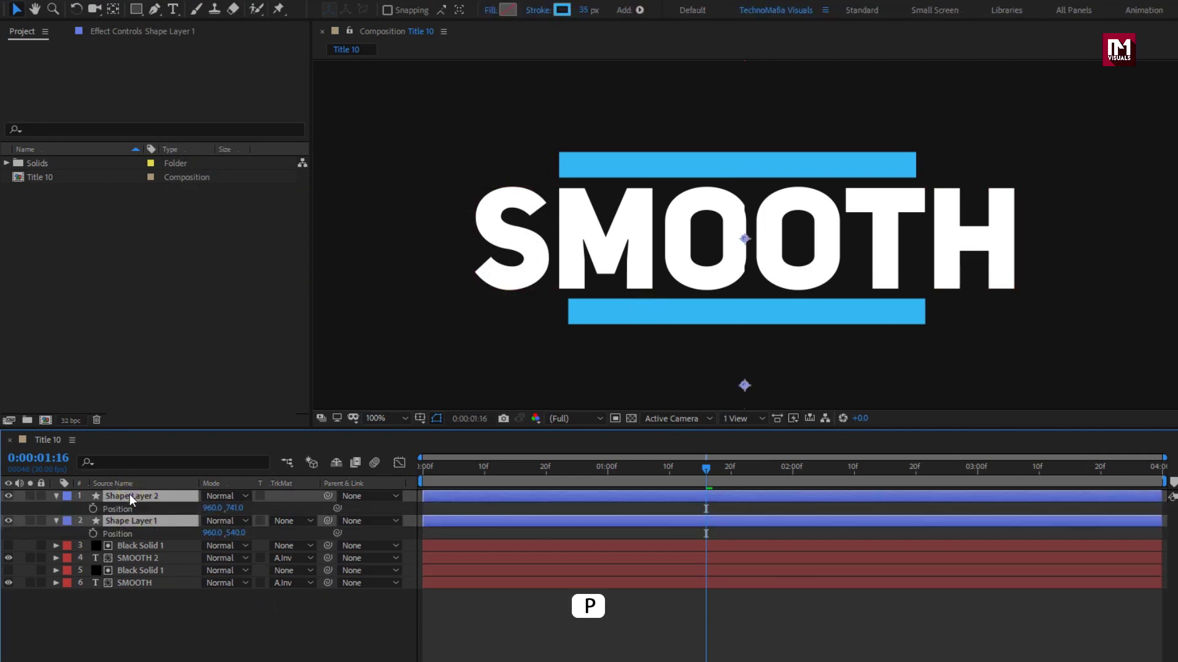
{"action": "left_click", "coordinate": [793, 472]}
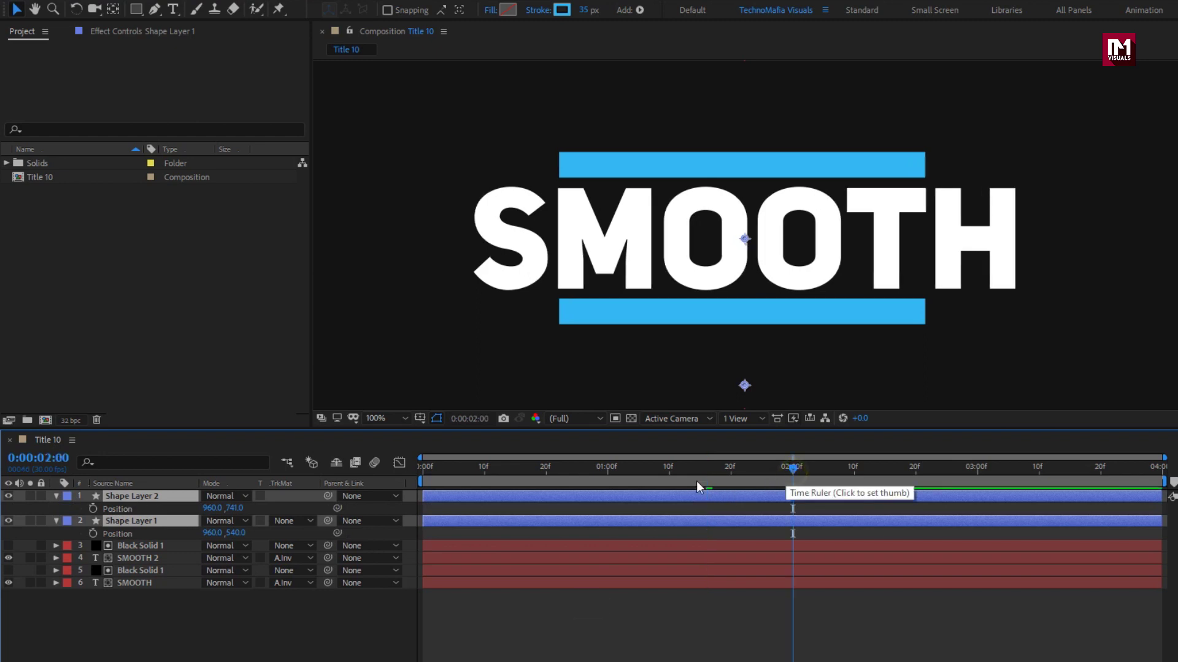
{"action": "left_click", "coordinate": [92, 508]}
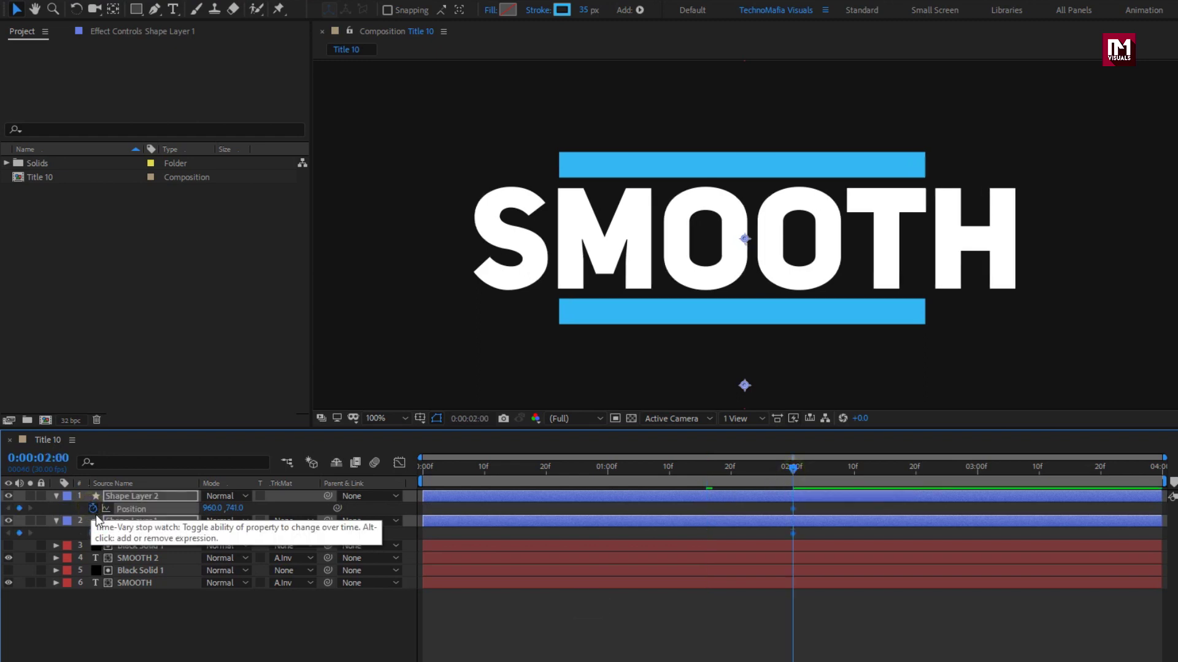
- Keyframe the starting positions at 0:00:00:00 with X at 530 for Shape Layer 1 and X at 1495 for Shape Layer 2
{"action": "left_click", "coordinate": [422, 465]}
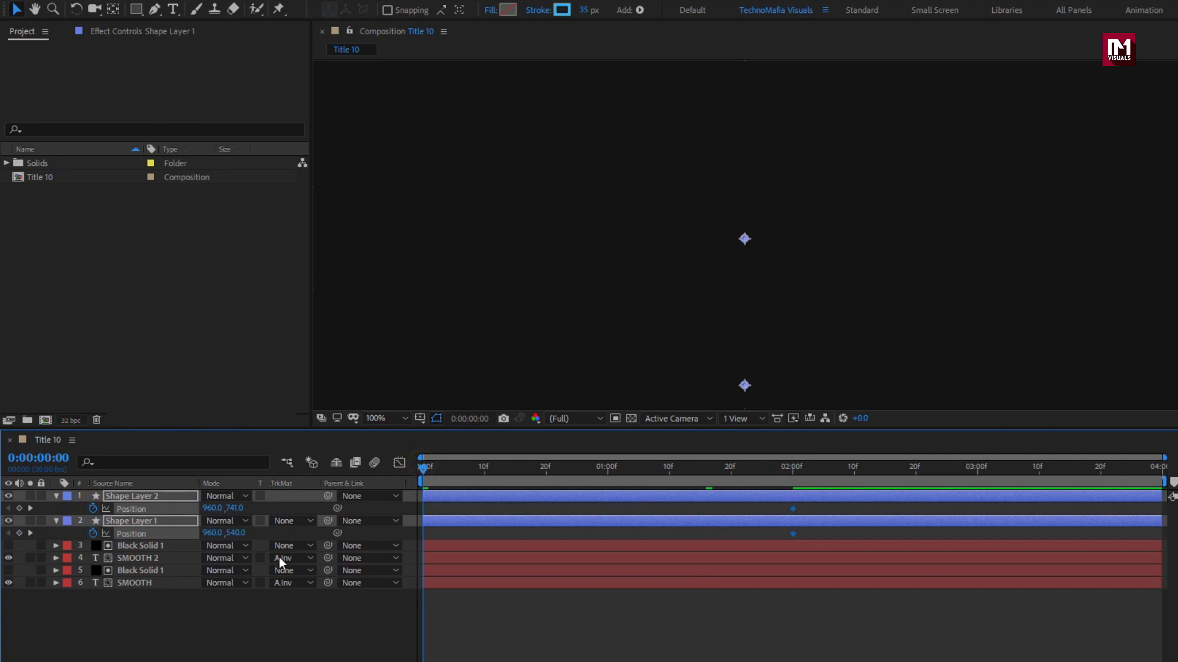
{"action": "left_click", "coordinate": [248, 606]}
{"action": "left_click", "coordinate": [149, 521]}
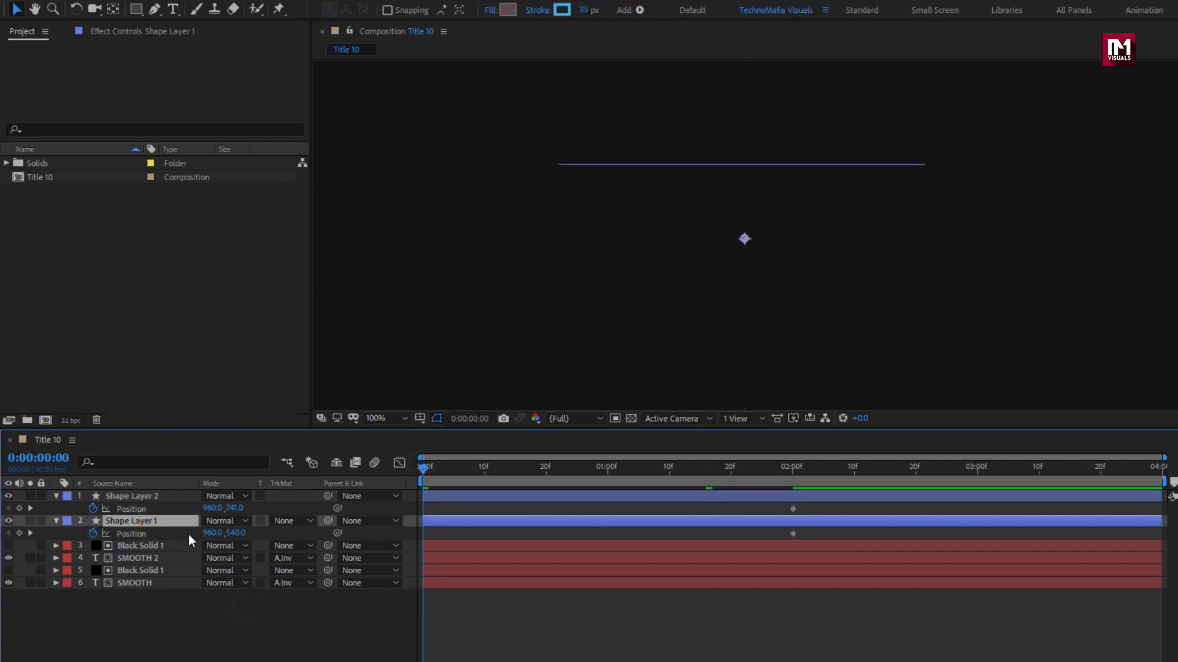
{"action": "left_click_drag", "start_coordinate": [210, 533], "coordinate": [4, 526]}
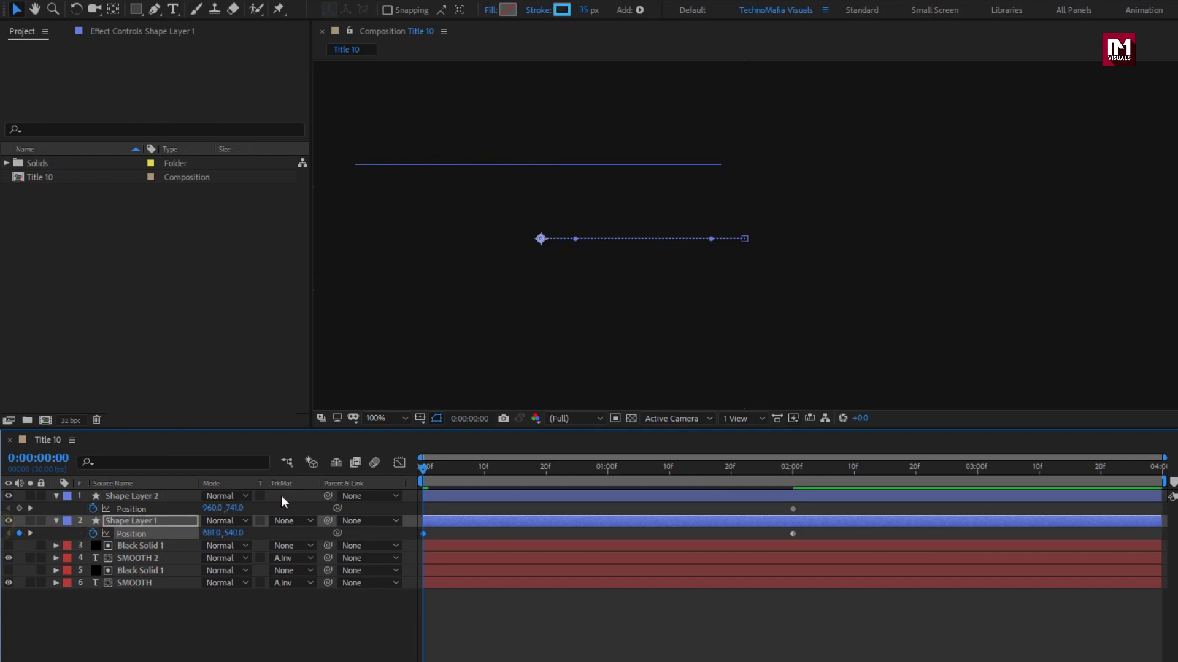
{"action": "mouse_move", "coordinate": [421, 470]}
{"action": "left_mouse_down"}
{"action": "mouse_move", "coordinate": [623, 470]}
{"action": "mouse_move", "coordinate": [411, 470]}
{"action": "left_mouse_up"}
{"action": "left_click", "coordinate": [154, 498]}
{"action": "left_click_drag", "start_coordinate": [211, 508], "coordinate": [597, 479]}
{"action": "left_click_drag", "start_coordinate": [431, 472], "coordinate": [364, 483]}
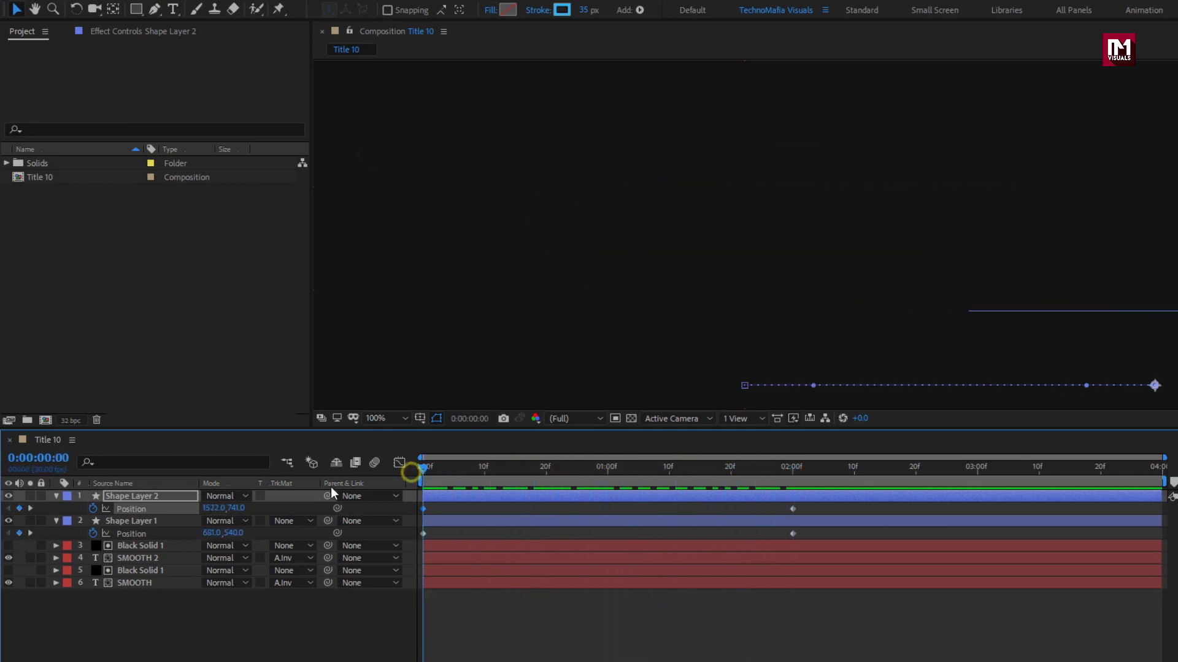
{"action": "left_click_drag", "start_coordinate": [209, 511], "coordinate": [98, 531]}
{"action": "left_click", "coordinate": [169, 527]}
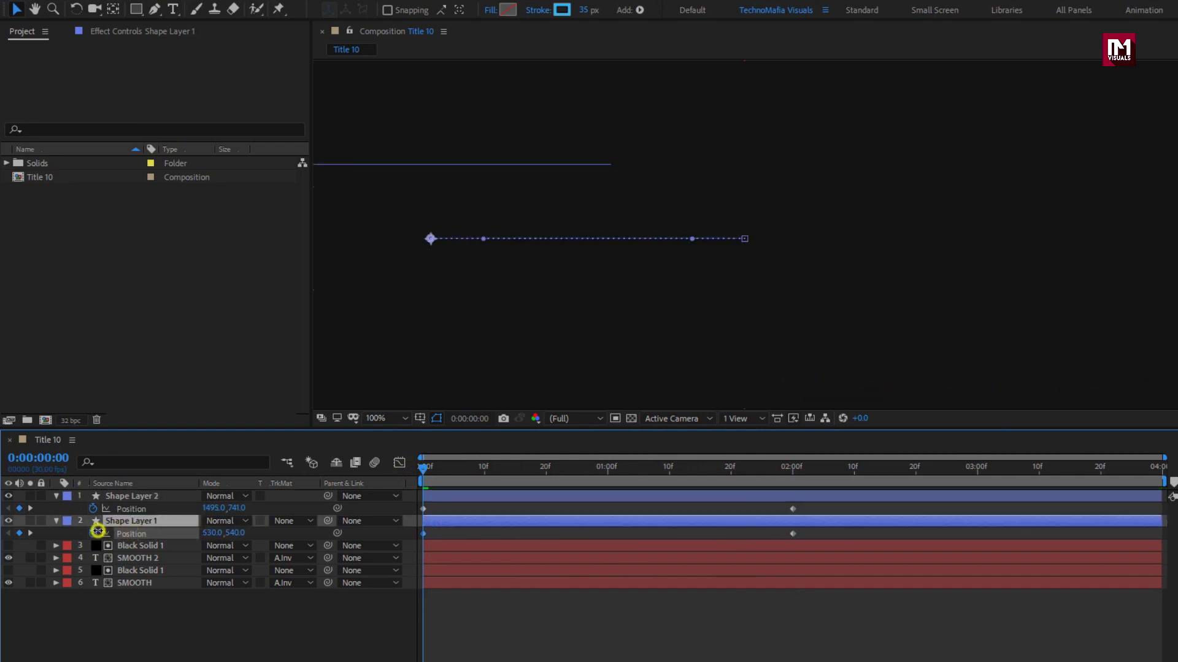
- Scrub through the line motion and apply Easy Ease to all Position keyframes of both shape layers
{"action": "left_click_drag", "start_coordinate": [421, 469], "coordinate": [415, 558]}
{"action": "left_click_drag", "start_coordinate": [414, 494], "coordinate": [411, 491]}
{"action": "right_click", "coordinate": [424, 470]}
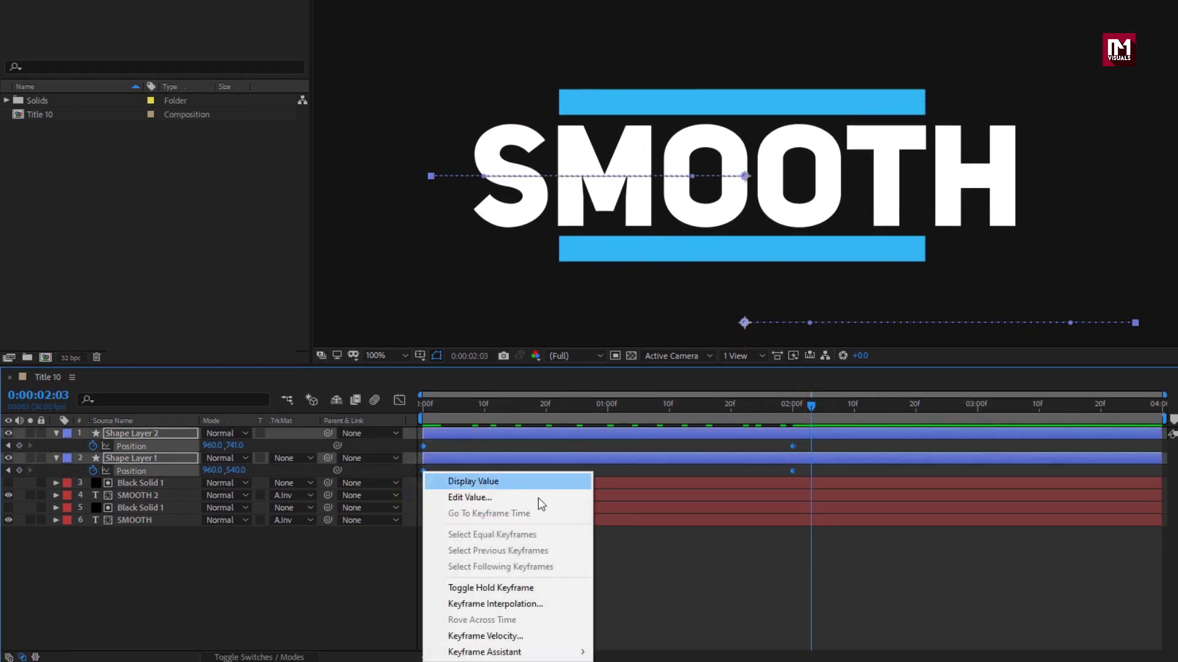
{"action": "mouse_move", "coordinate": [570, 652]}
{"action": "left_click", "coordinate": [623, 554]}
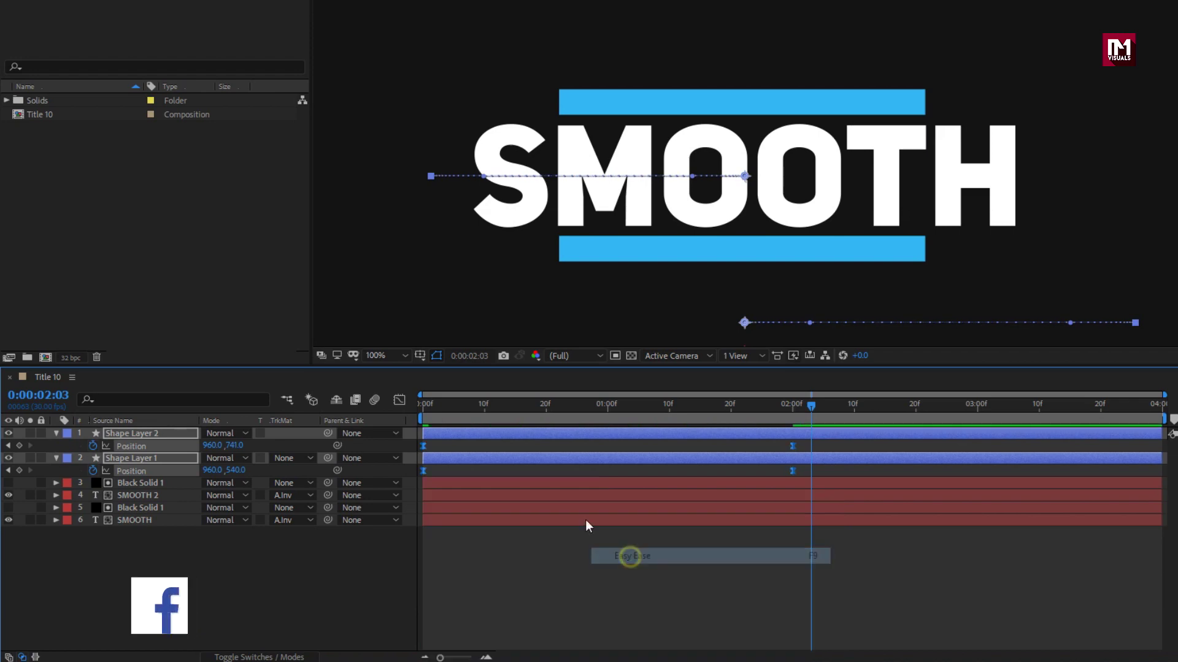
- Sharpen the Position speed curves of both shape layers by extending the start and end keyframe influences to the middle
{"action": "left_click", "coordinate": [399, 400]}
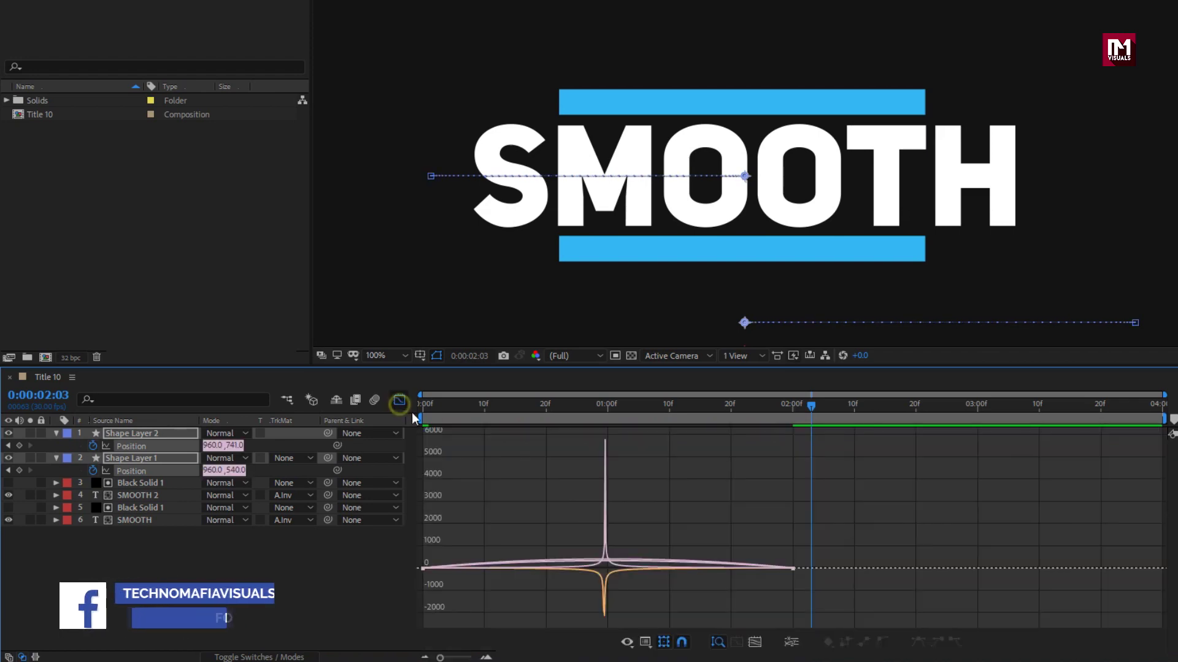
{"action": "left_click", "coordinate": [728, 566]}
{"action": "left_click_drag", "start_coordinate": [802, 552], "coordinate": [585, 570]}
{"action": "left_click", "coordinate": [731, 571]}
{"action": "left_click_drag", "start_coordinate": [491, 588], "coordinate": [411, 545]}
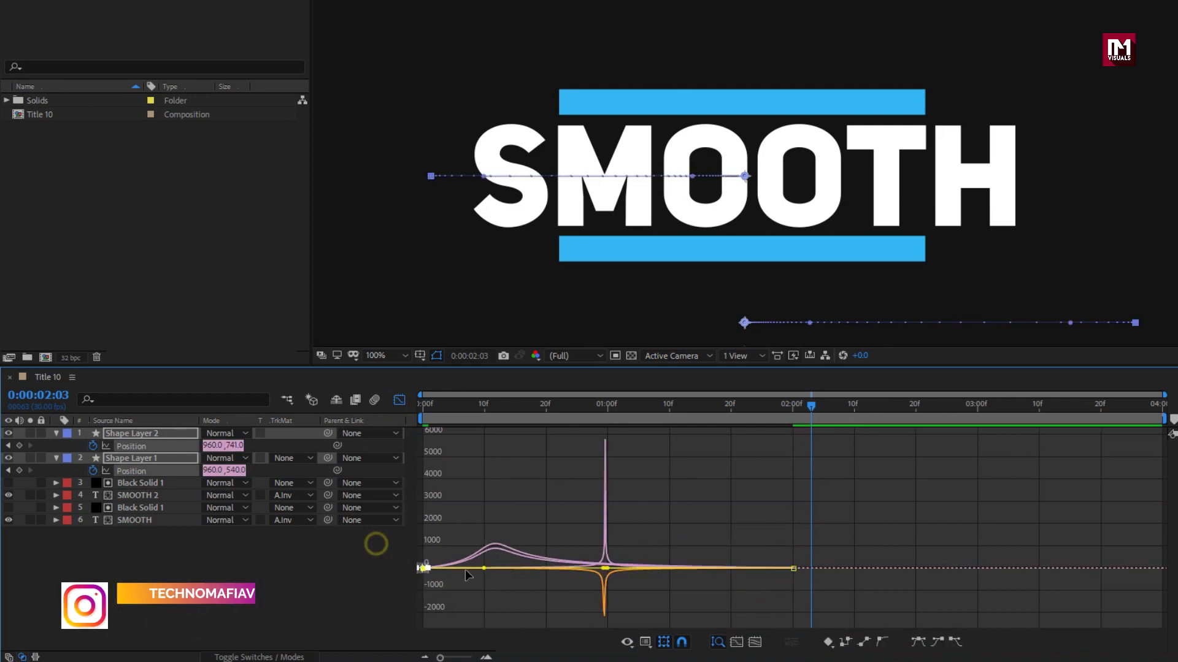
{"action": "left_click_drag", "start_coordinate": [485, 569], "coordinate": [608, 569]}
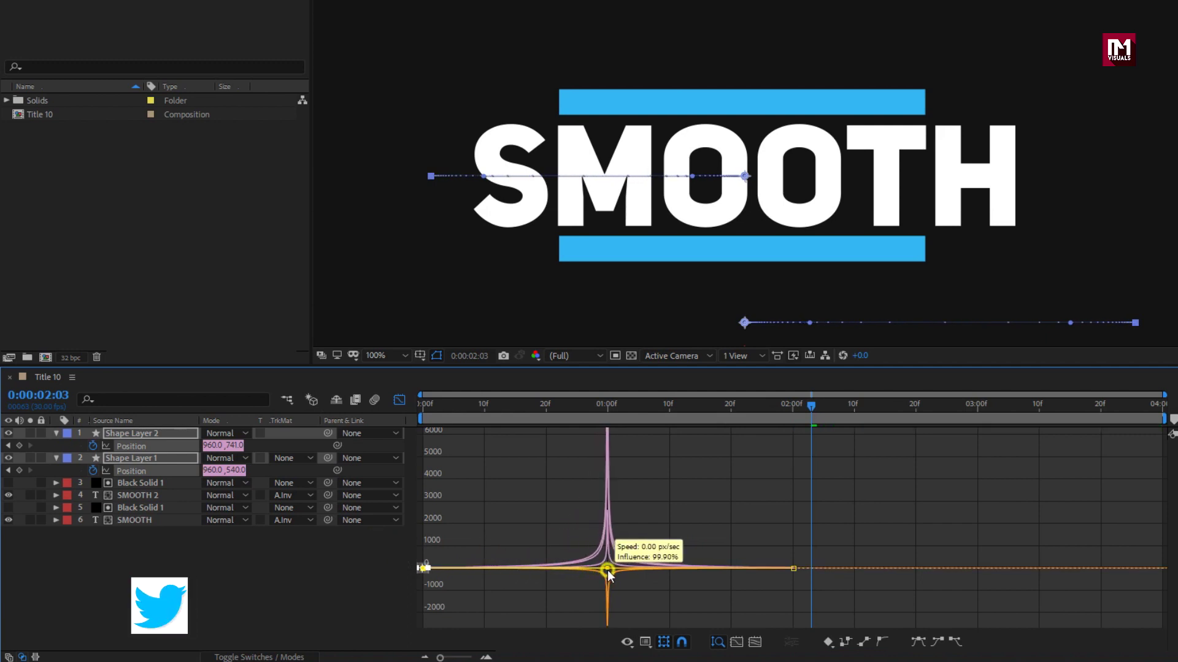
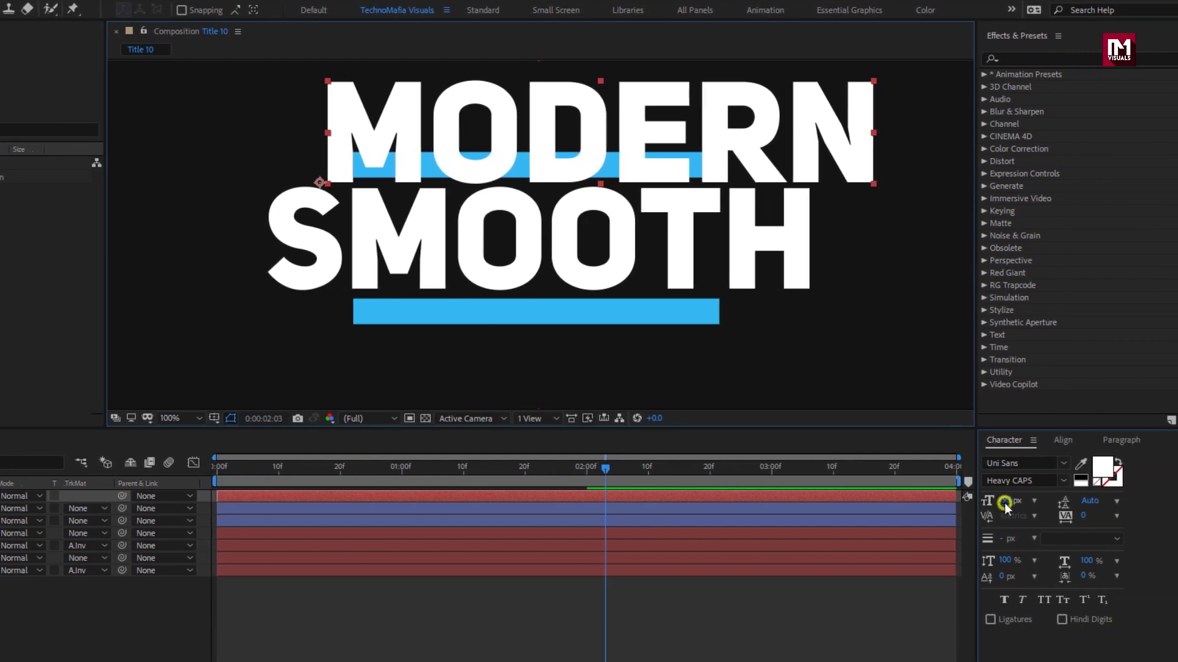
- Shrink the MODERN text to 41 px and place it over the middle of the upper blue line
{"action": "left_click_drag", "start_coordinate": [1096, 500], "coordinate": [990, 512]}
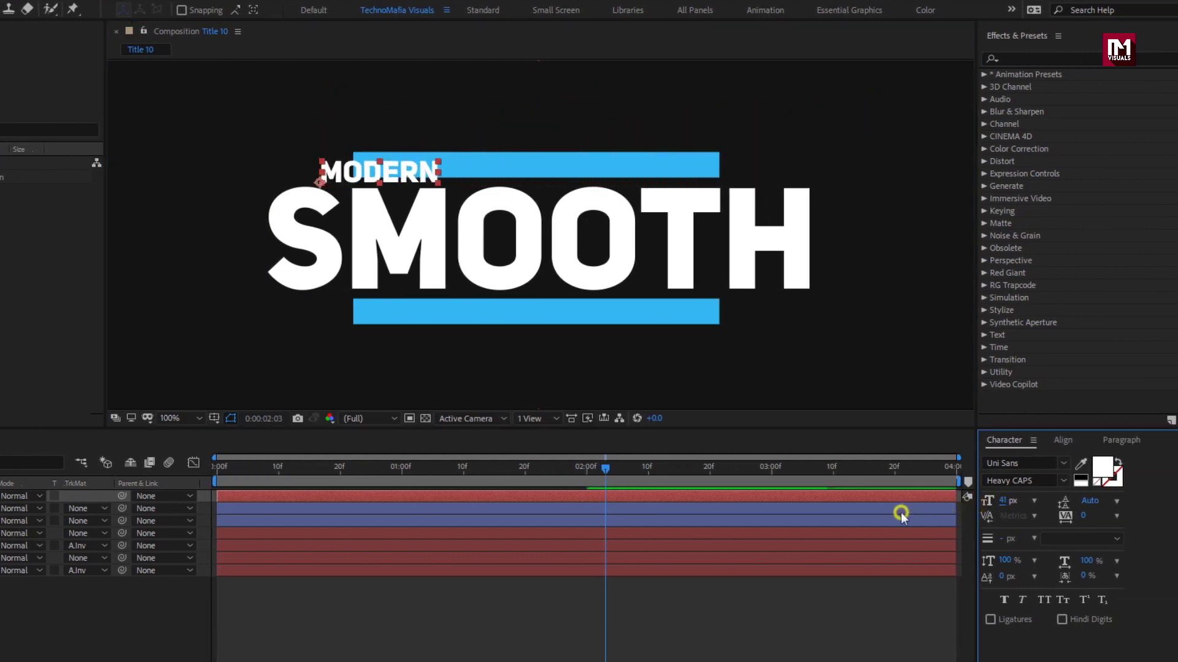
{"action": "left_click_drag", "start_coordinate": [362, 163], "coordinate": [526, 162]}
{"action": "scroll", "coordinate": [526, 163], "scroll_direction": "up", "scroll_amount": 2}
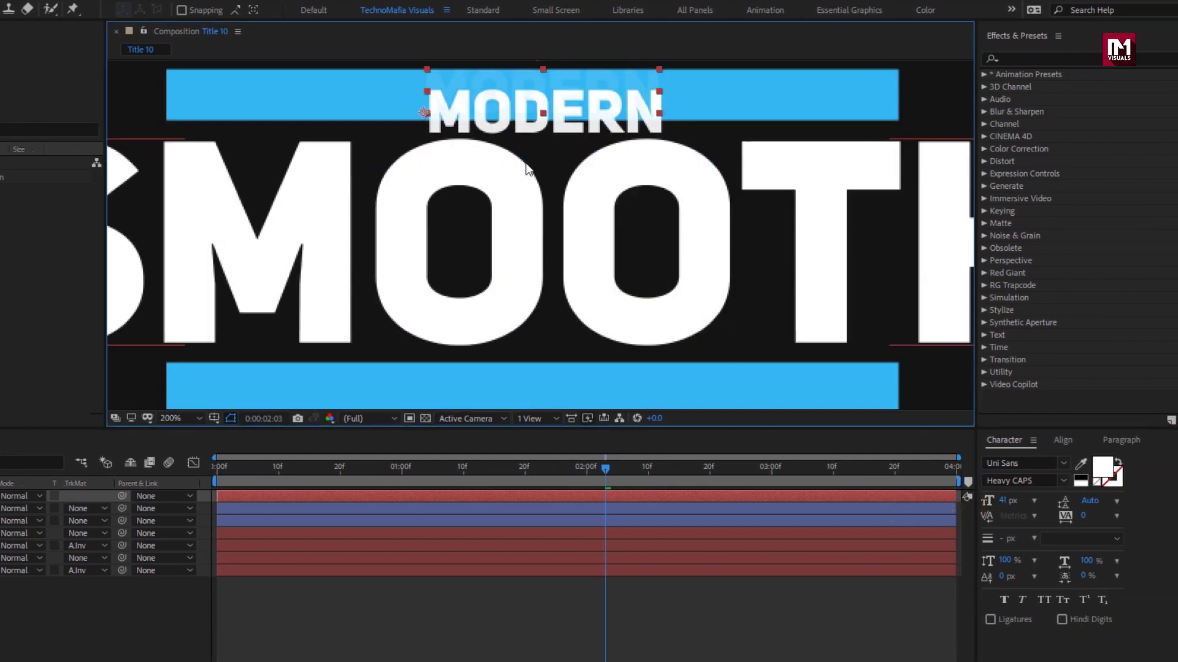
{"action": "scroll", "coordinate": [526, 141], "scroll_direction": "up", "scroll_amount": 1}
{"action": "scroll", "coordinate": [520, 164], "scroll_direction": "up", "scroll_amount": 2}
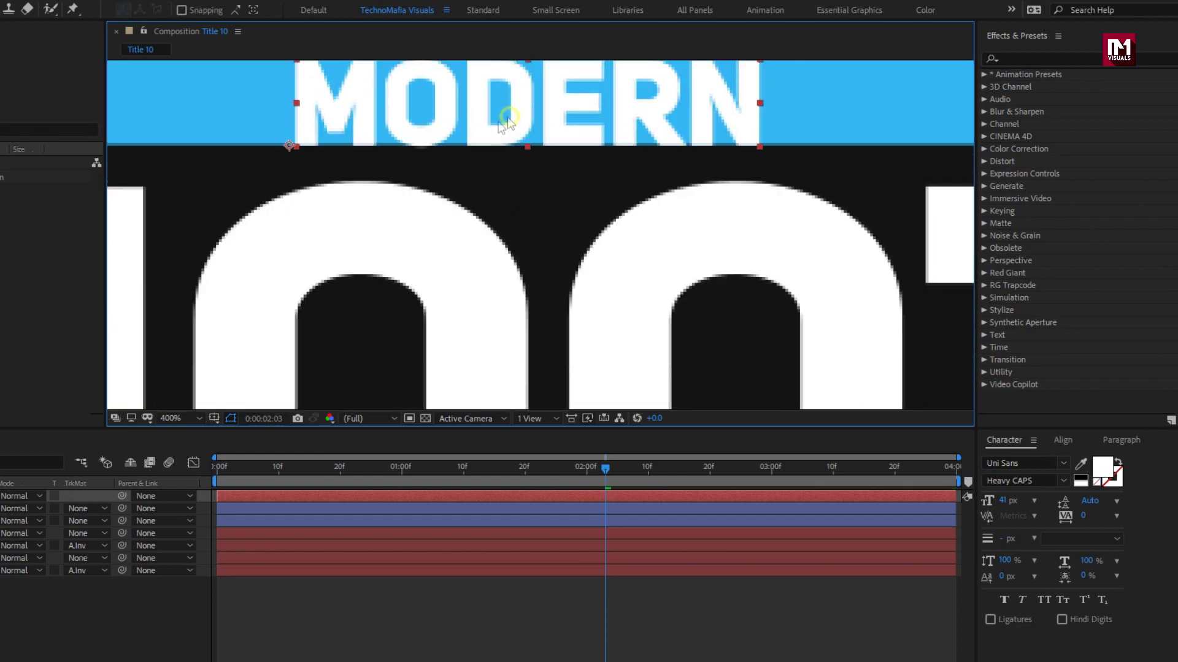
{"action": "scroll", "coordinate": [491, 196], "scroll_direction": "up", "scroll_amount": 3}
{"action": "scroll", "coordinate": [487, 200], "scroll_direction": "down", "scroll_amount": 2}
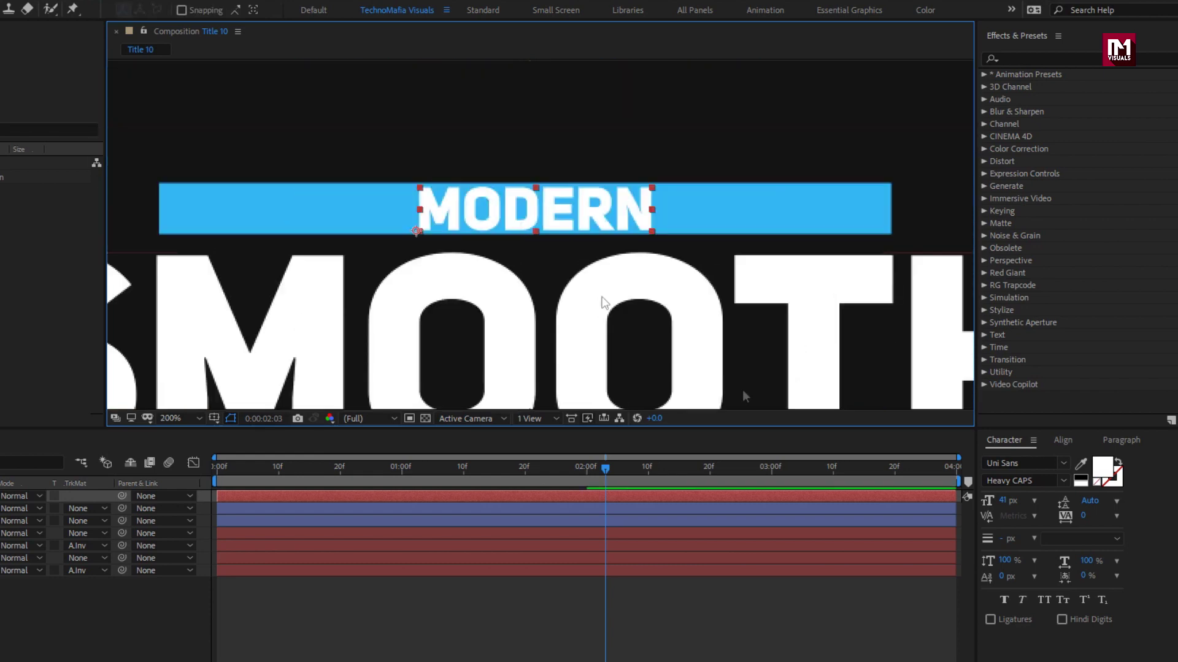
- Set the MODERN text size to 35 px, fit it within the upper line, and center it horizontally in the composition
{"action": "left_click_drag", "start_coordinate": [1005, 506], "coordinate": [1000, 504]}
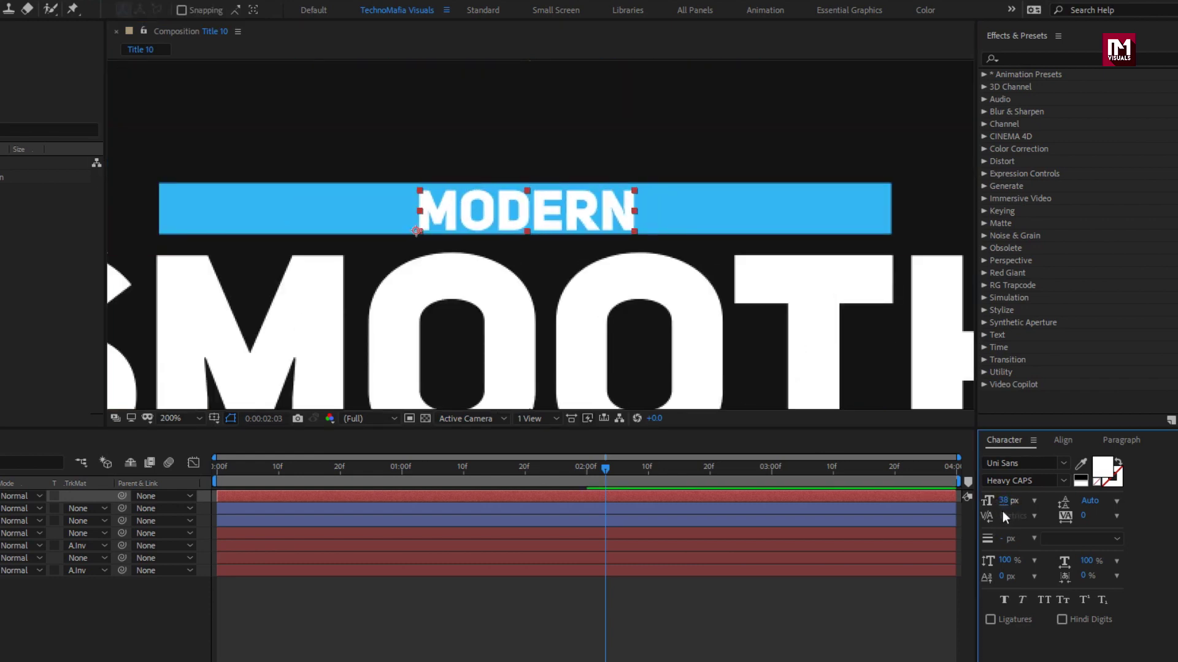
{"action": "type", "text": "35"}
{"action": "key", "text": "Return"}
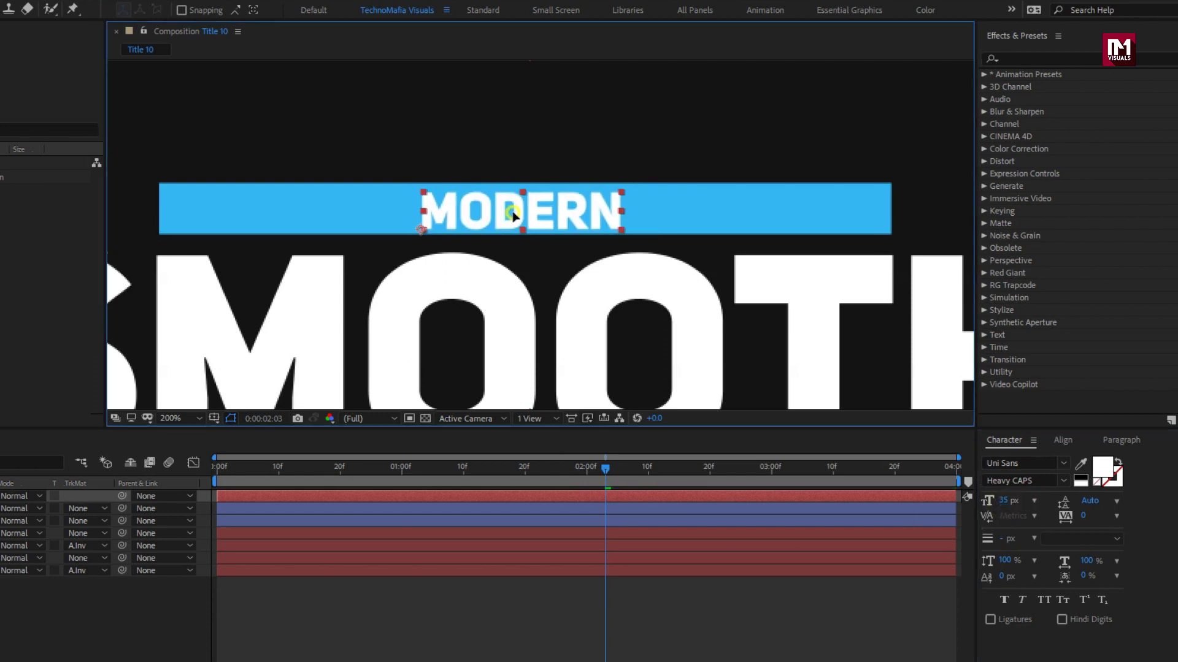
{"action": "left_click", "coordinate": [1062, 442]}
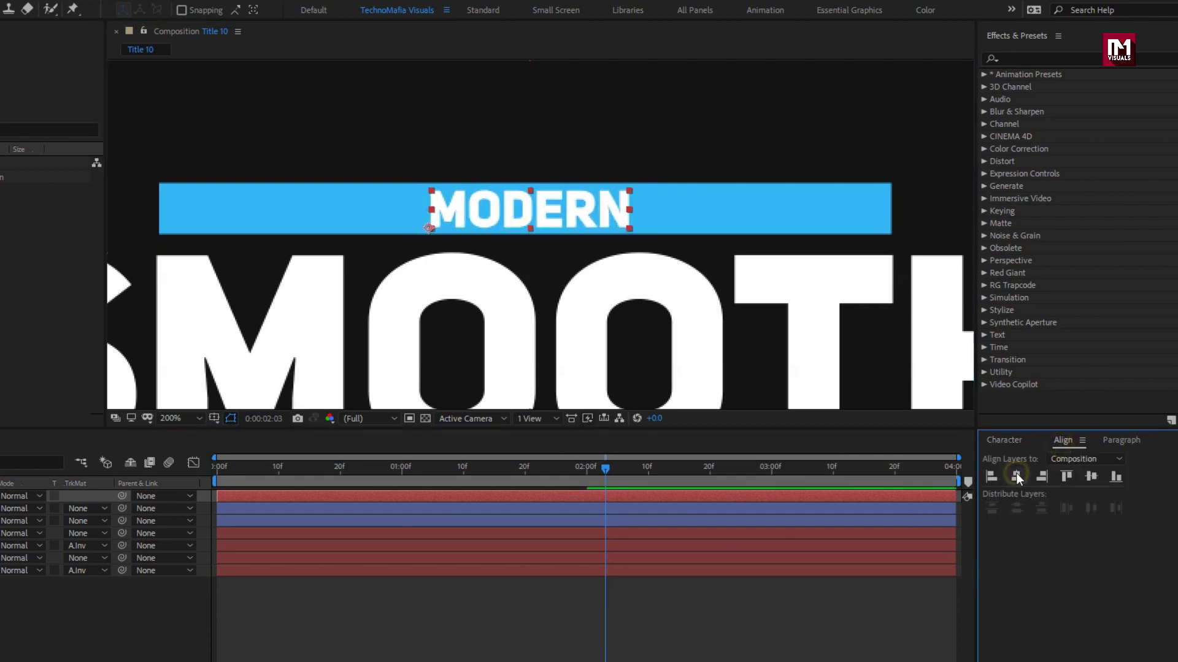
{"action": "scroll", "coordinate": [524, 317], "scroll_direction": "down", "scroll_amount": 2}
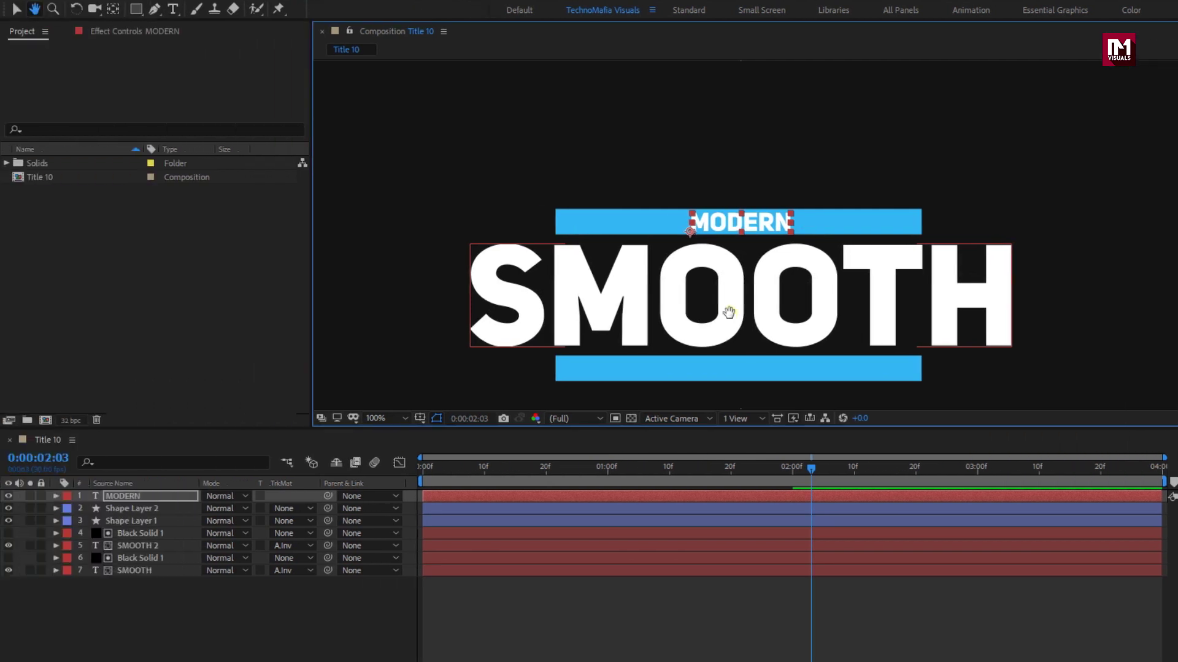
- Add a Tracking text animator to the MODERN layer
{"action": "left_click", "coordinate": [118, 496]}
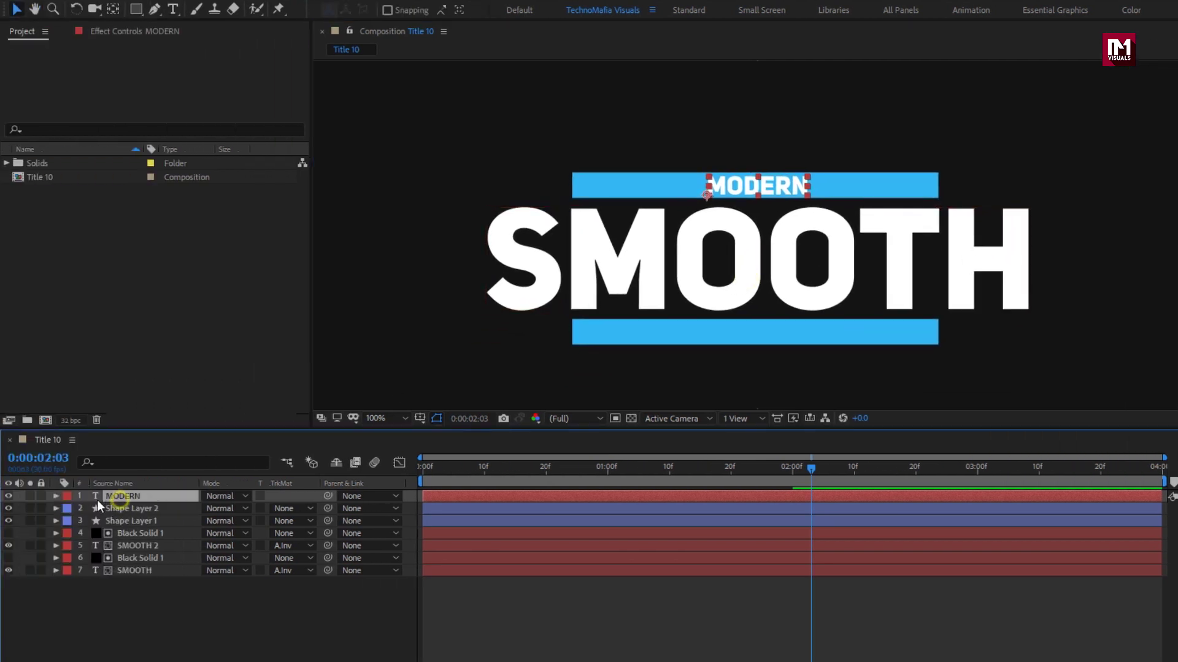
{"action": "left_click", "coordinate": [56, 497]}
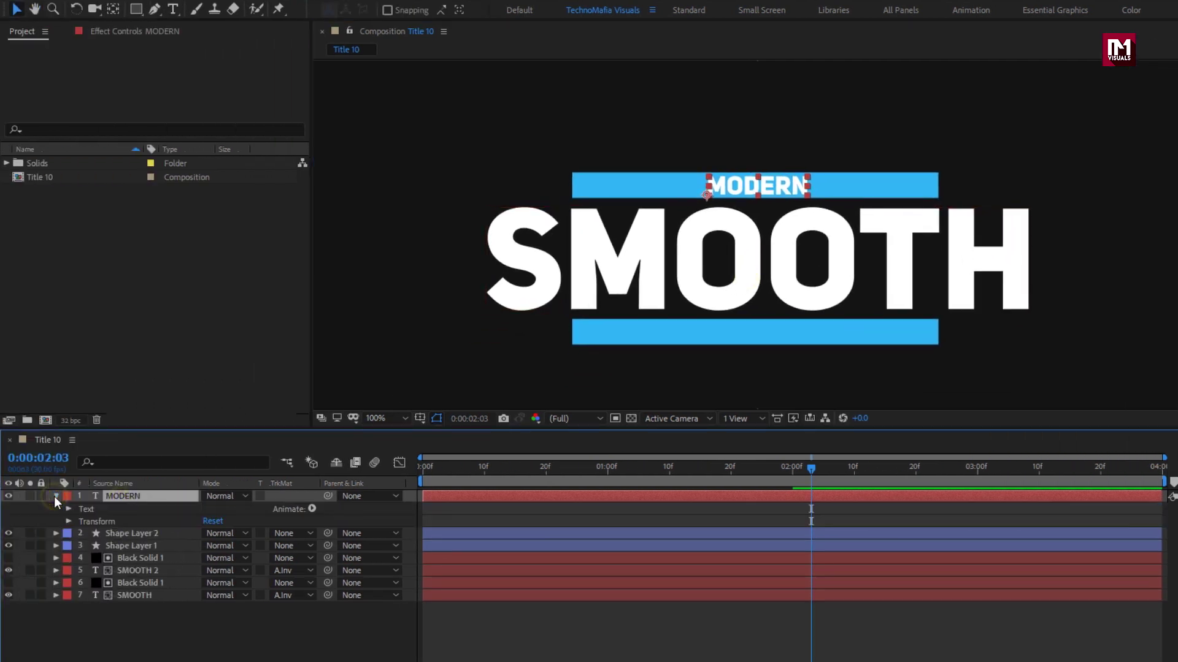
{"action": "left_click", "coordinate": [310, 508]}
{"action": "left_click", "coordinate": [342, 408]}
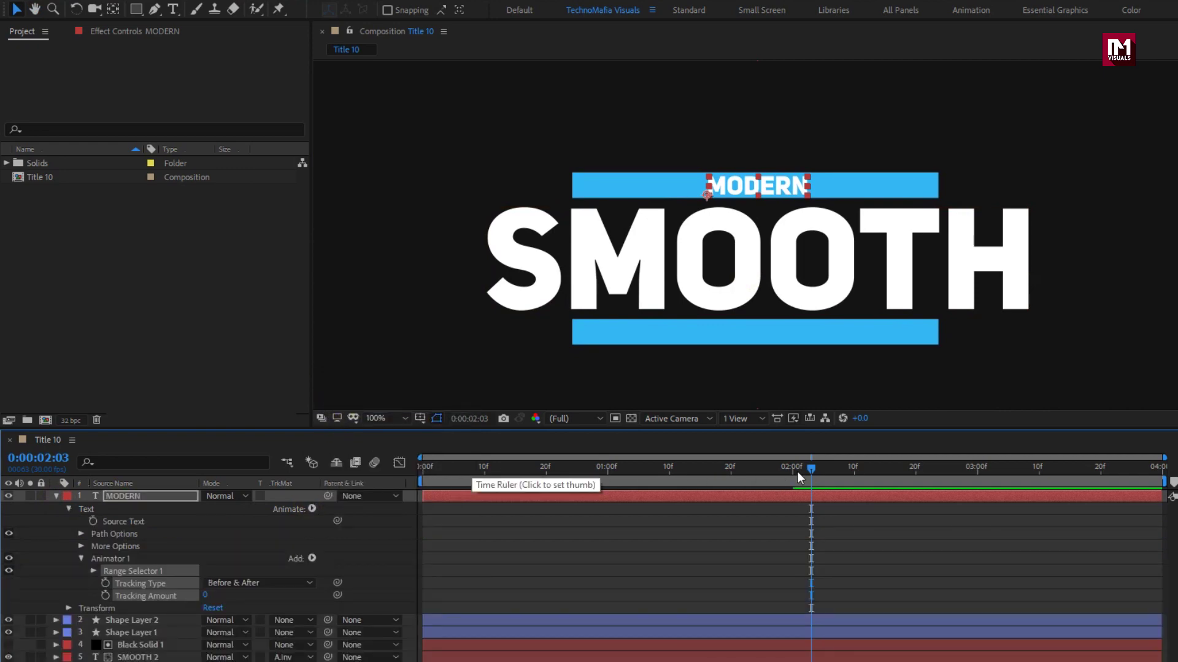
- Center-justify the MODERN text paragraph and realign the layer to the composition's horizontal center
{"action": "left_click", "coordinate": [793, 470]}
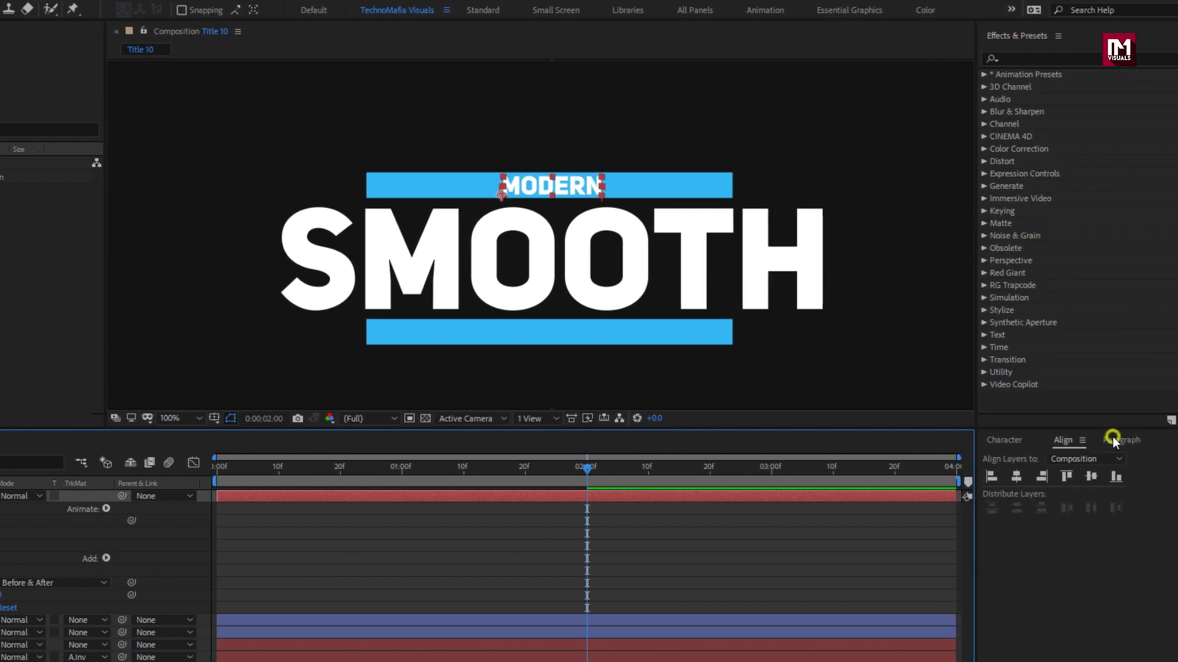
{"action": "left_click", "coordinate": [1112, 441]}
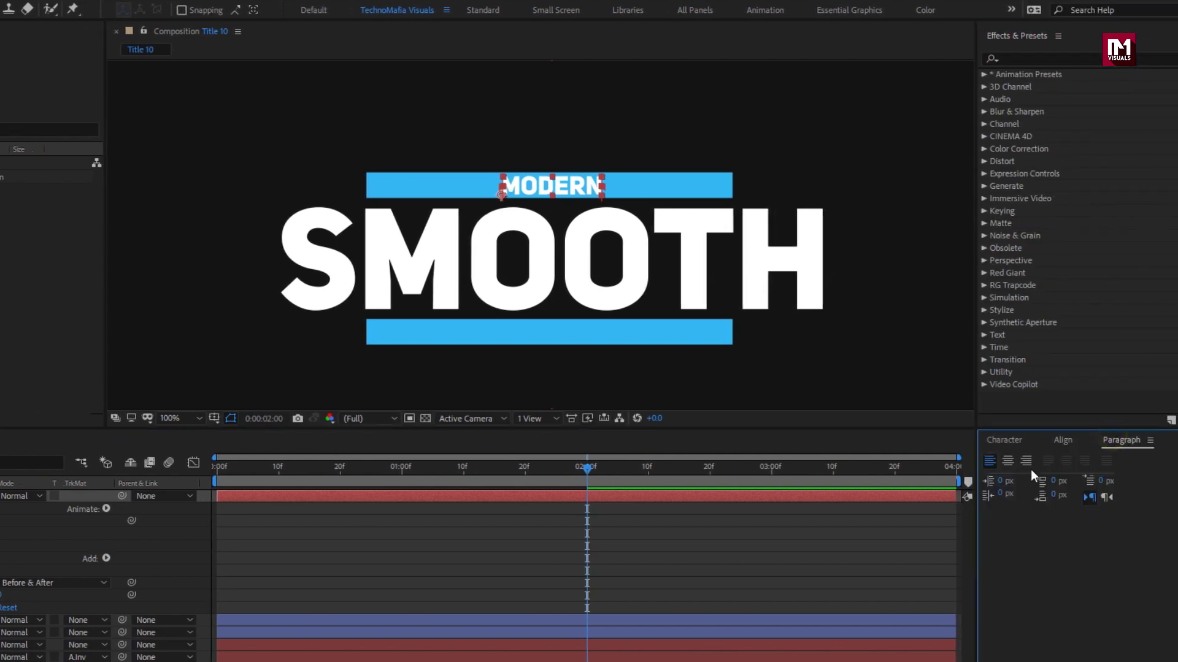
{"action": "left_click", "coordinate": [1006, 463]}
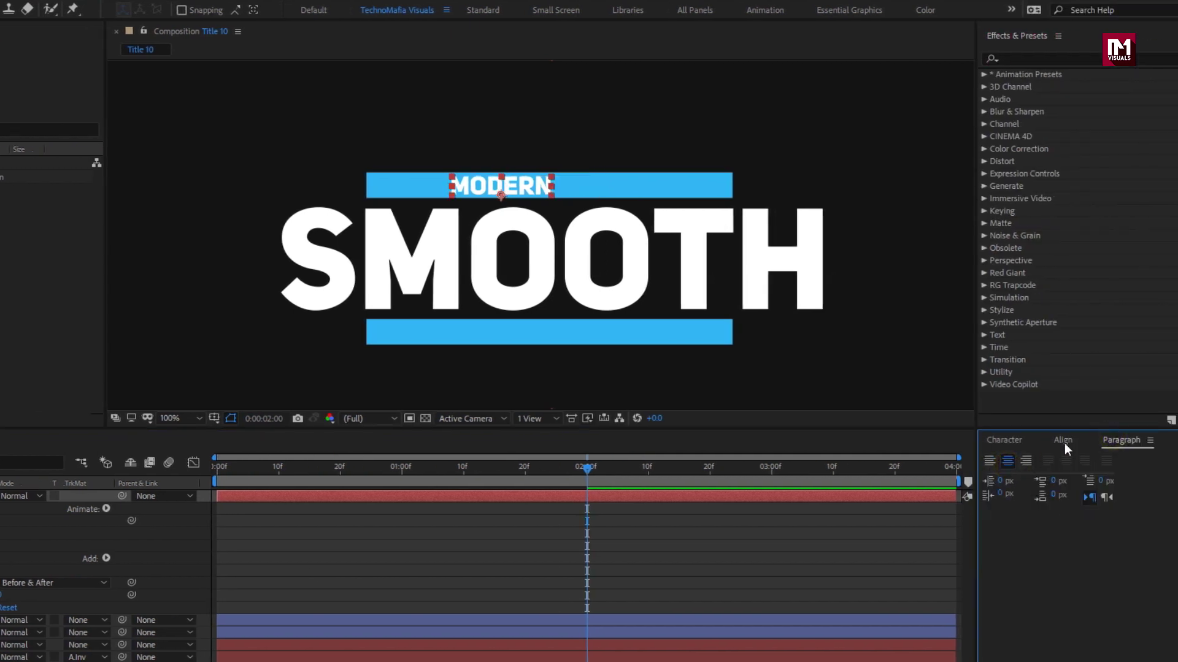
{"action": "left_click", "coordinate": [1063, 439]}
{"action": "left_click", "coordinate": [1021, 473]}
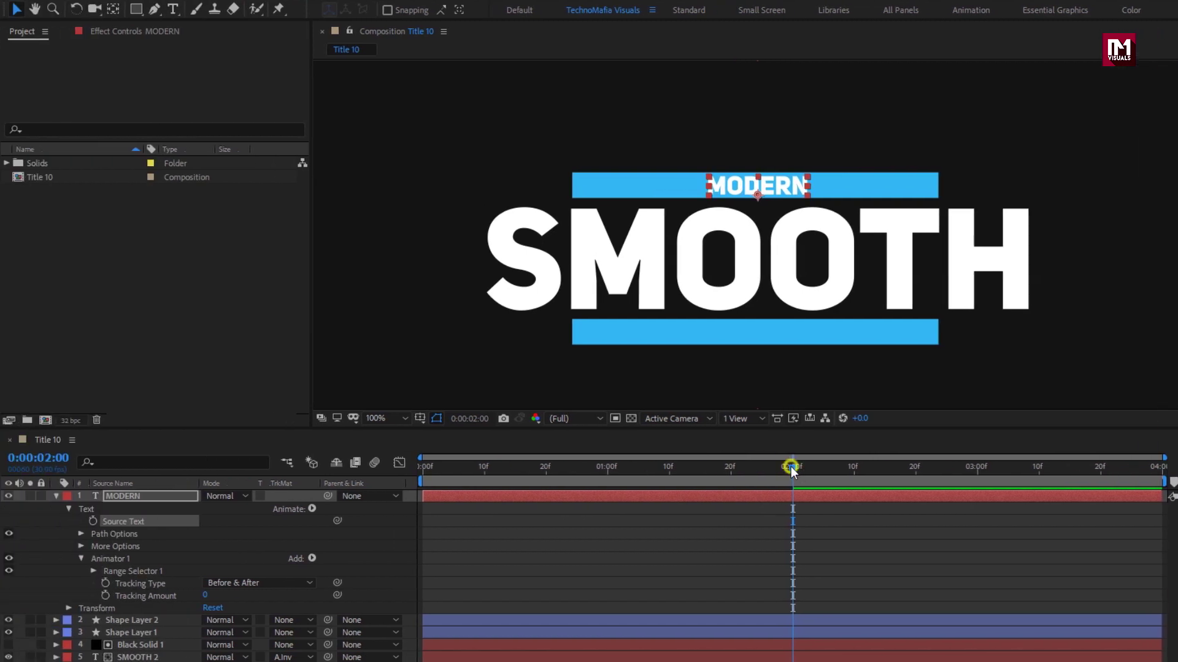
- Keyframe MODERN's Tracking Amount at 20 on 0:00:02:00 and 0 on 0:00:00:00, and scrub through the motion
{"action": "left_click", "coordinate": [791, 469]}
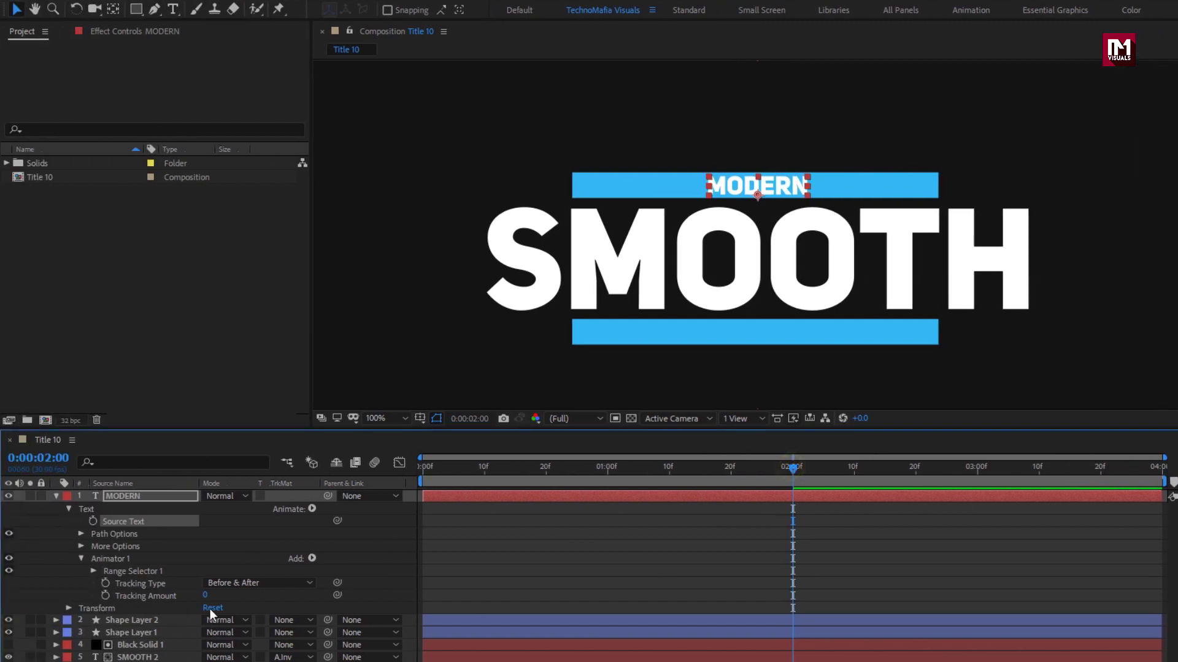
{"action": "left_click", "coordinate": [104, 596]}
{"action": "left_click_drag", "start_coordinate": [207, 598], "coordinate": [221, 596]}
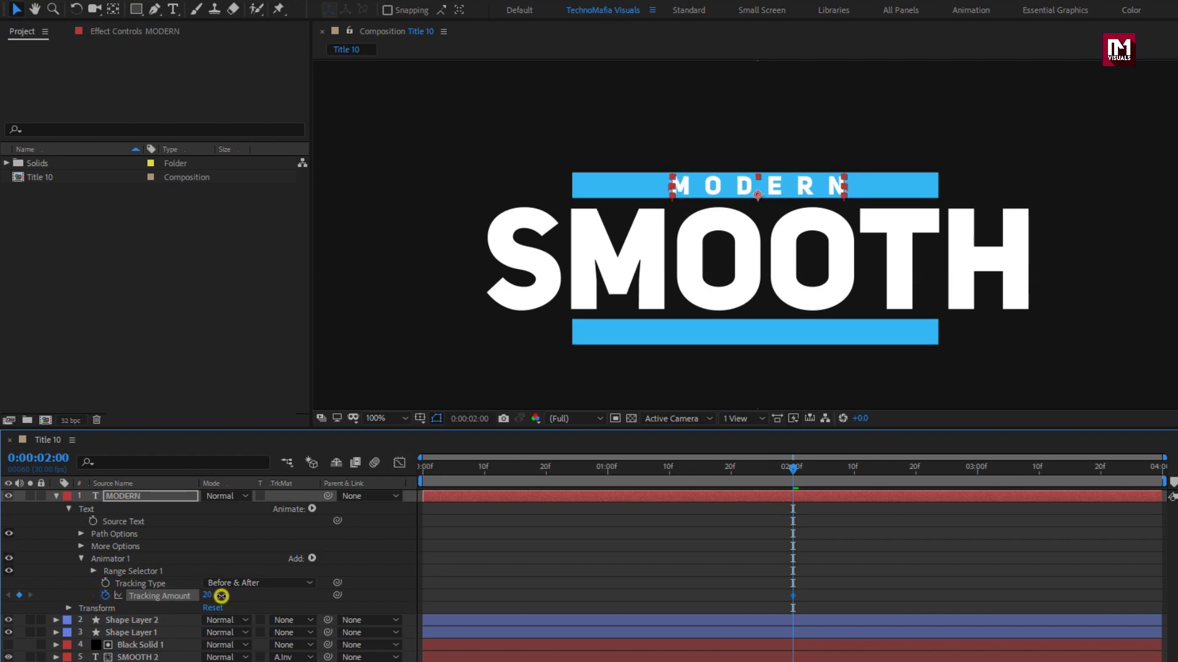
{"action": "left_click", "coordinate": [425, 467]}
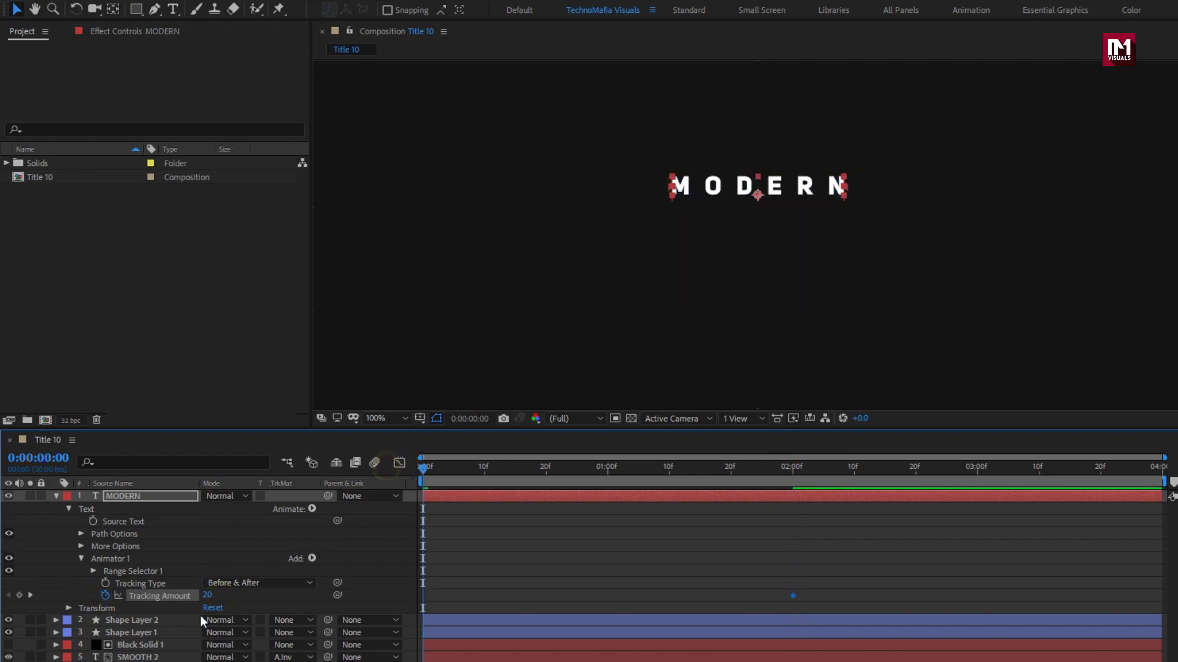
{"action": "type", "text": "0"}
{"action": "key", "text": "Return"}
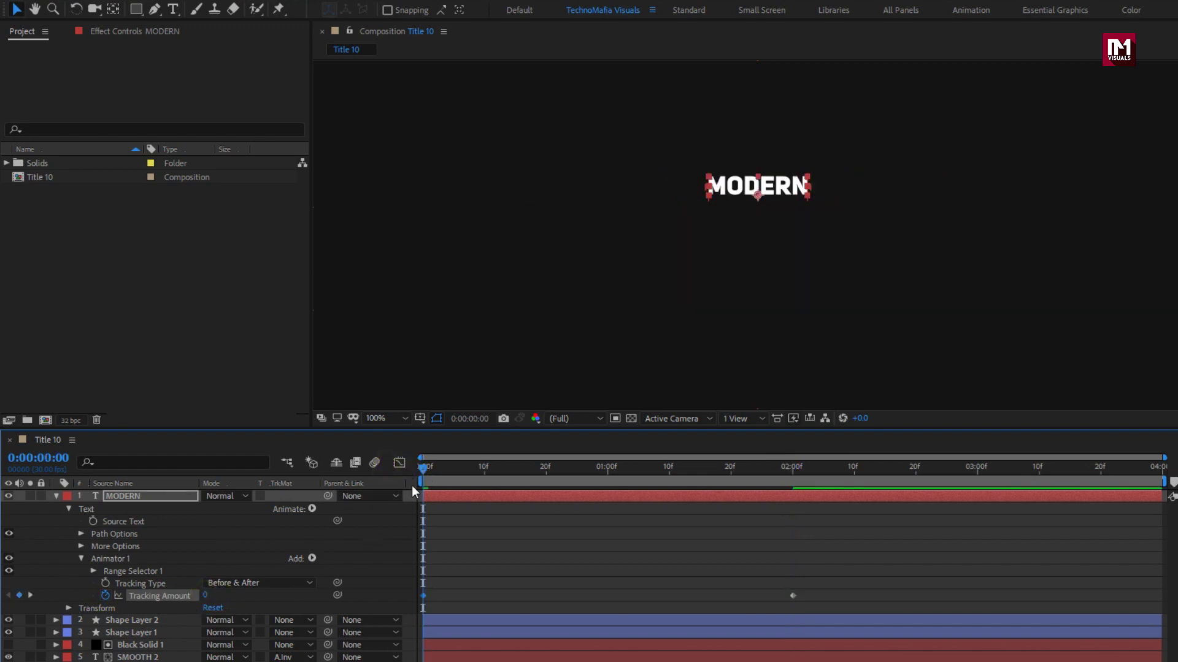
{"action": "left_click_drag", "start_coordinate": [422, 468], "coordinate": [745, 472]}
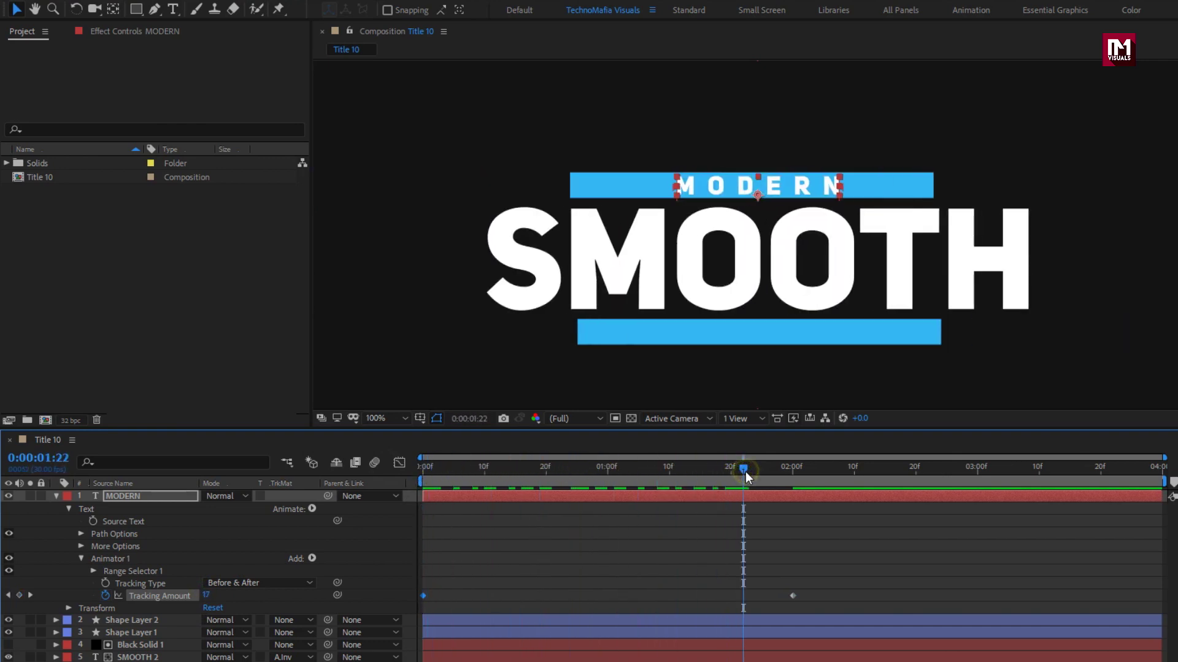
- Add a separate Position text animator to the MODERN layer and collapse the tracking animator
{"action": "left_click", "coordinate": [150, 498]}
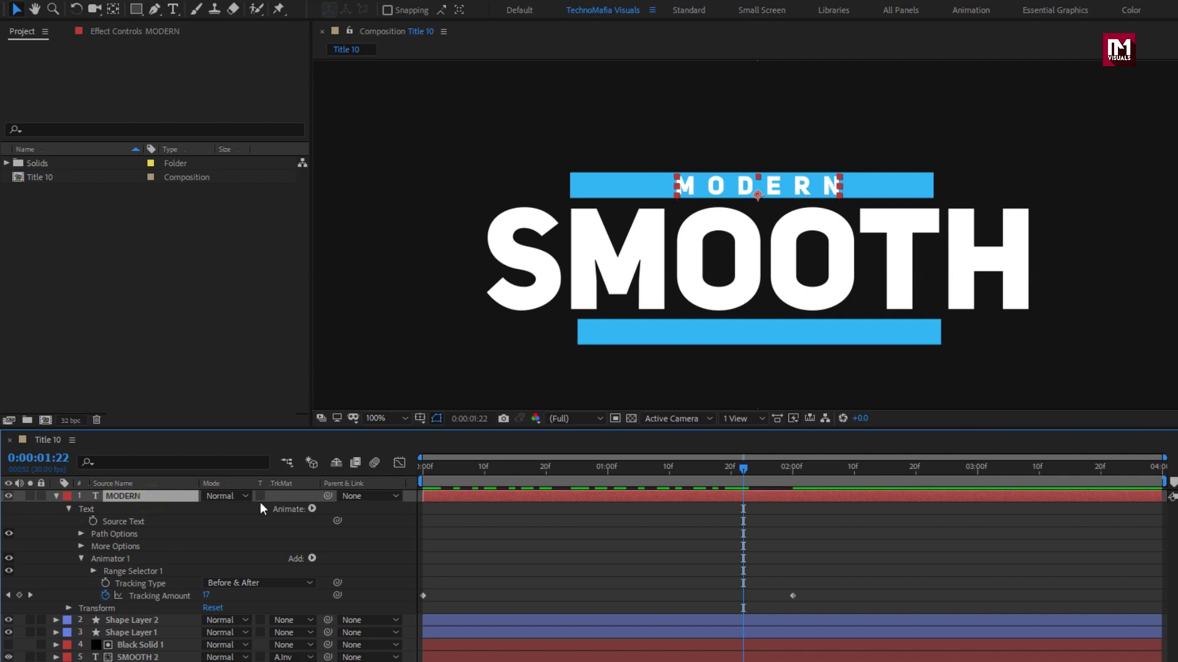
{"action": "left_click", "coordinate": [311, 508]}
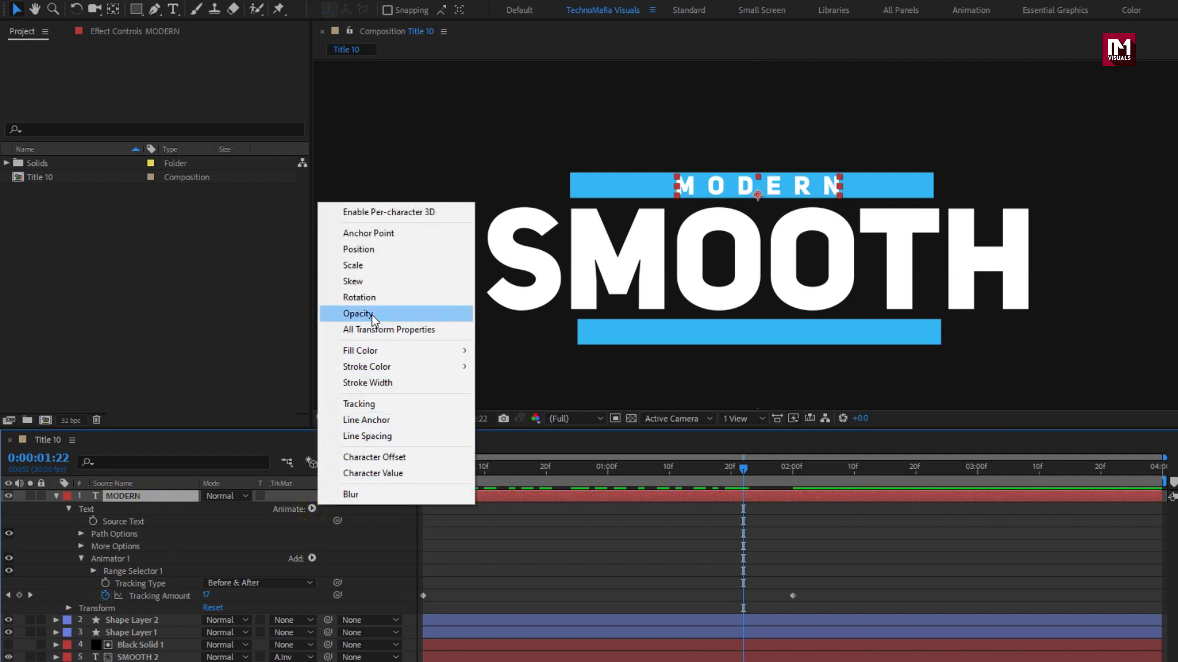
{"action": "left_click", "coordinate": [365, 251]}
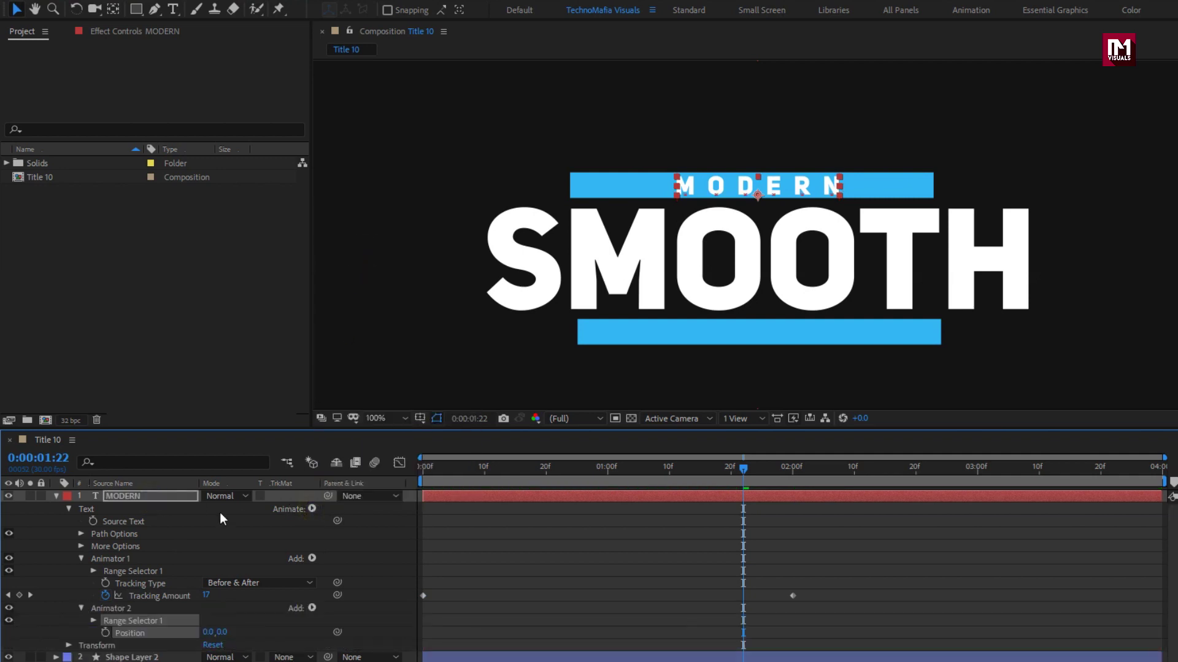
{"action": "left_click", "coordinate": [81, 559]}
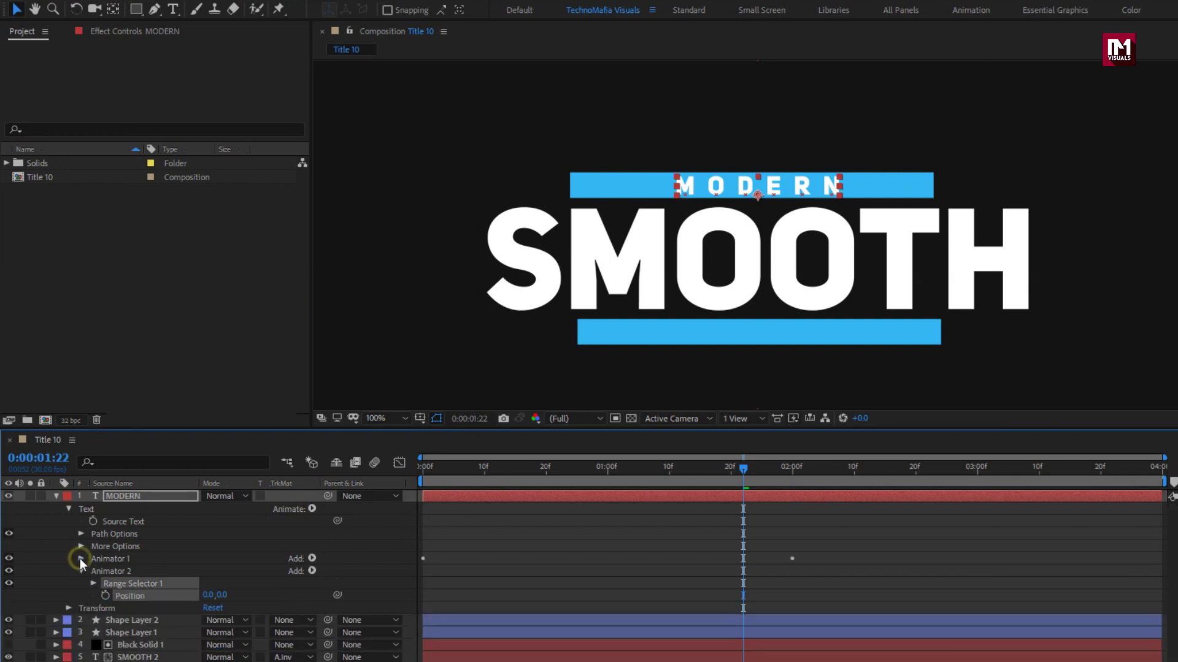
{"action": "left_click", "coordinate": [116, 573]}
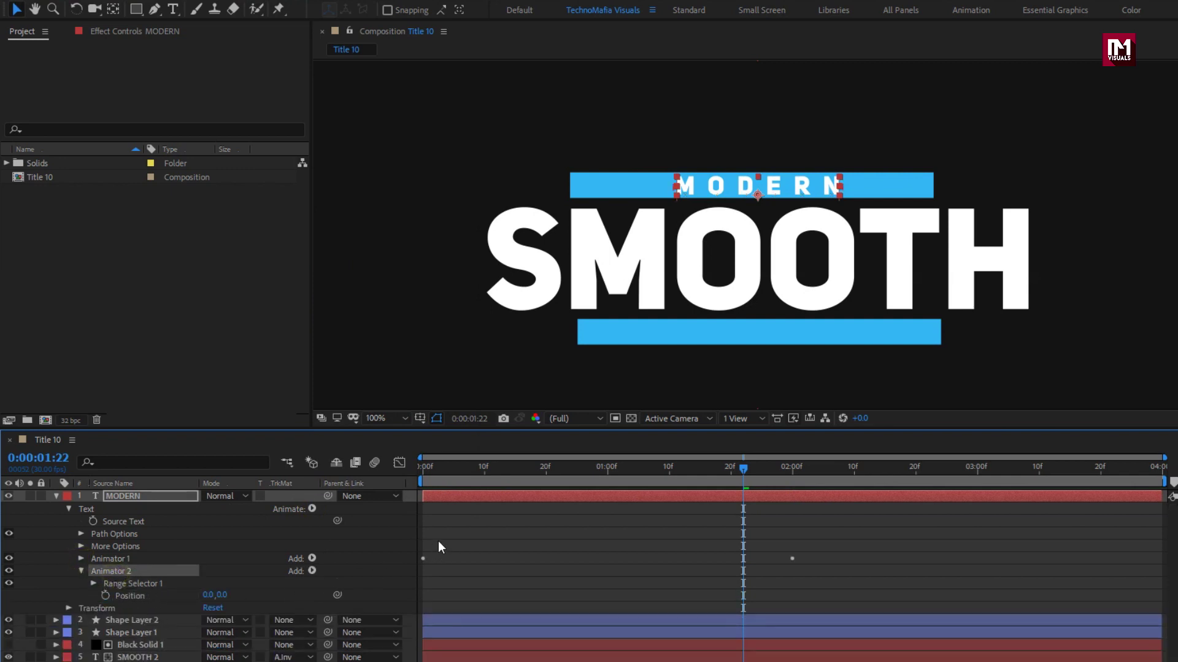
- Keyframe Animator 2's Position at 0, 0 on 0:00:02:00 and -357, 0 on 0:00:00:00, and scrub through the slide
{"action": "left_click", "coordinate": [793, 470]}
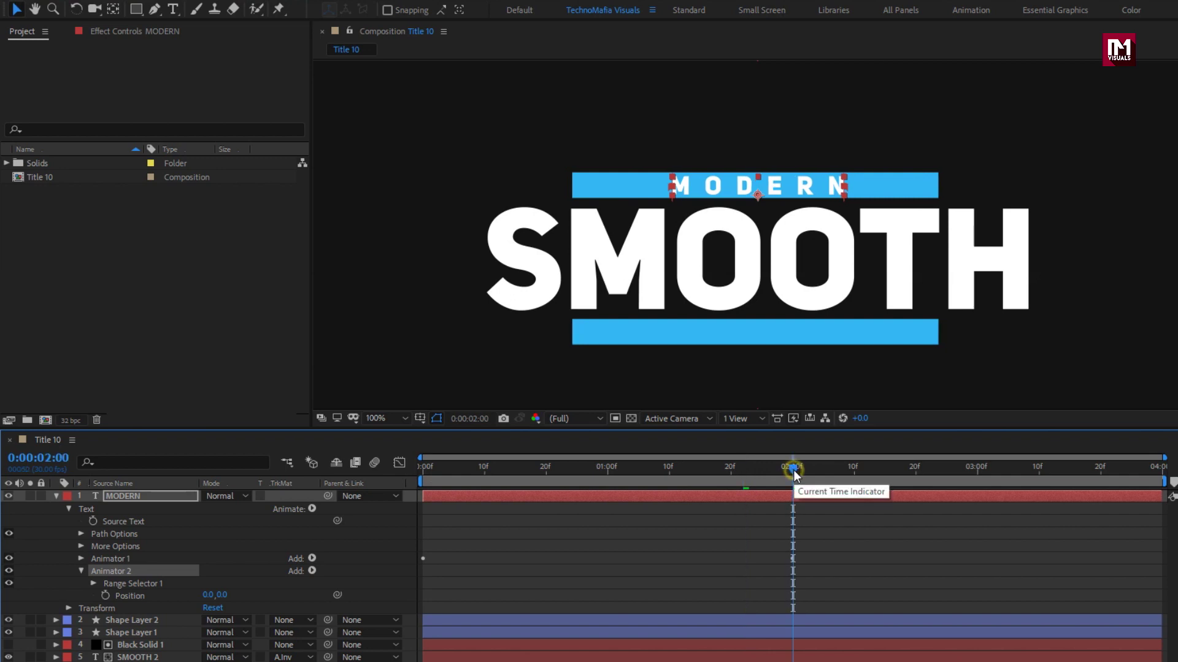
{"action": "left_click", "coordinate": [103, 596]}
{"action": "left_click", "coordinate": [418, 469]}
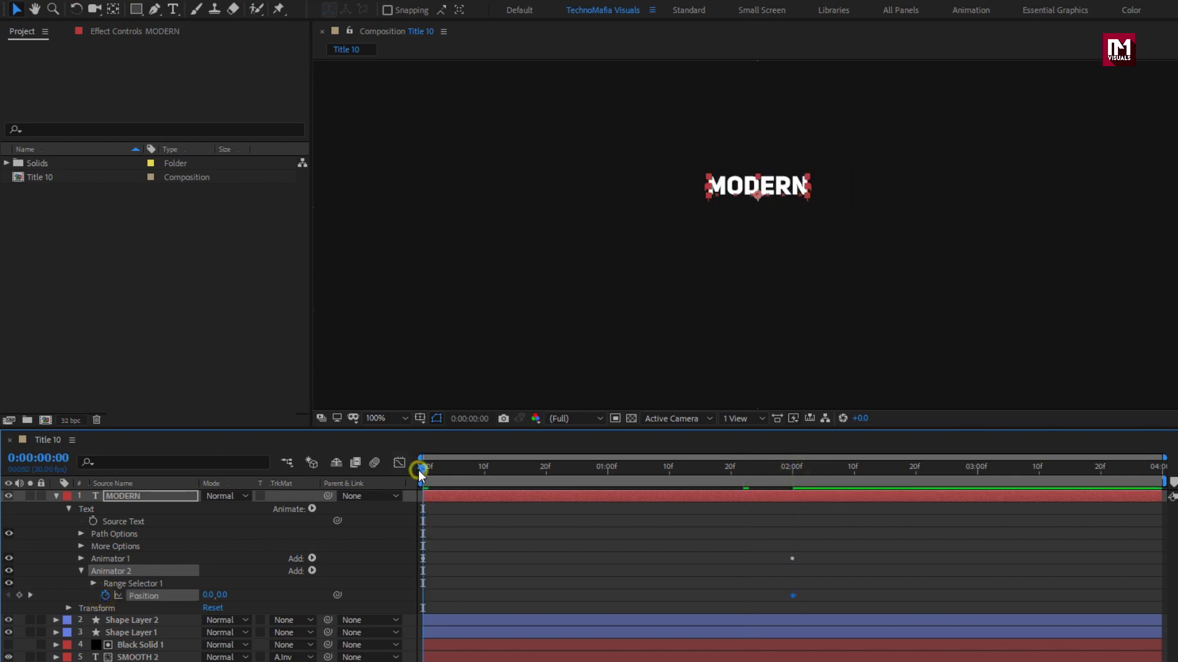
{"action": "left_click_drag", "start_coordinate": [207, 601], "coordinate": [153, 594]}
{"action": "left_click_drag", "start_coordinate": [432, 472], "coordinate": [746, 474]}
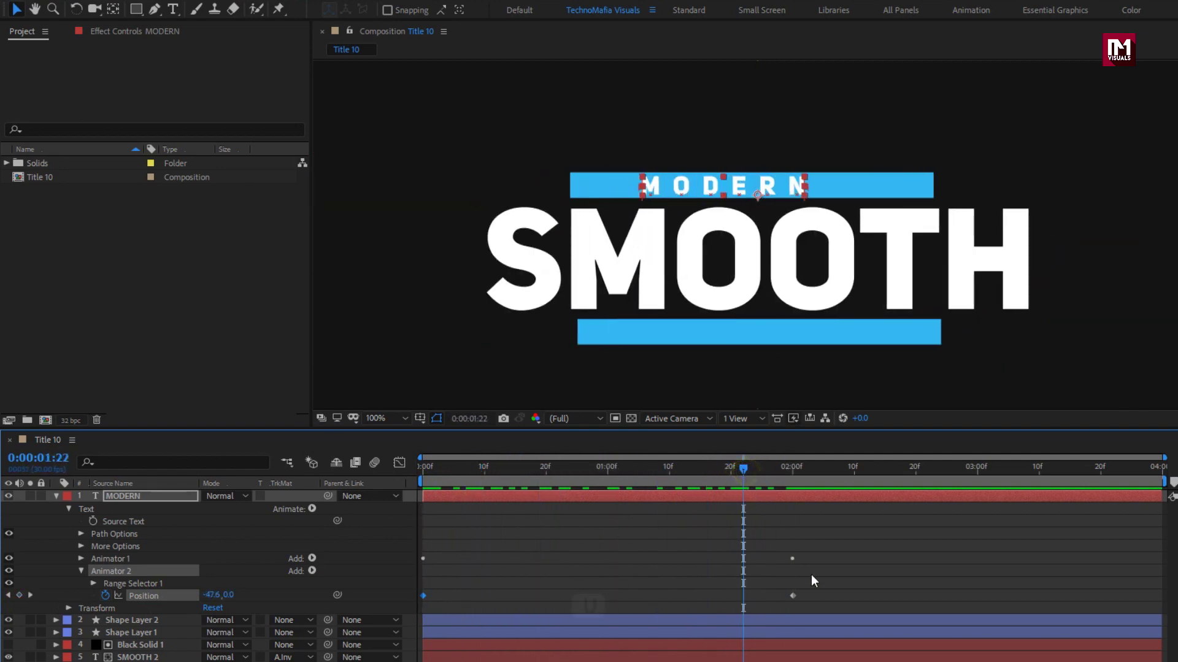
- Reveal MODERN's keyframed properties and apply Easy Ease to all Tracking Amount and Position keyframes
{"action": "key", "text": "u"}
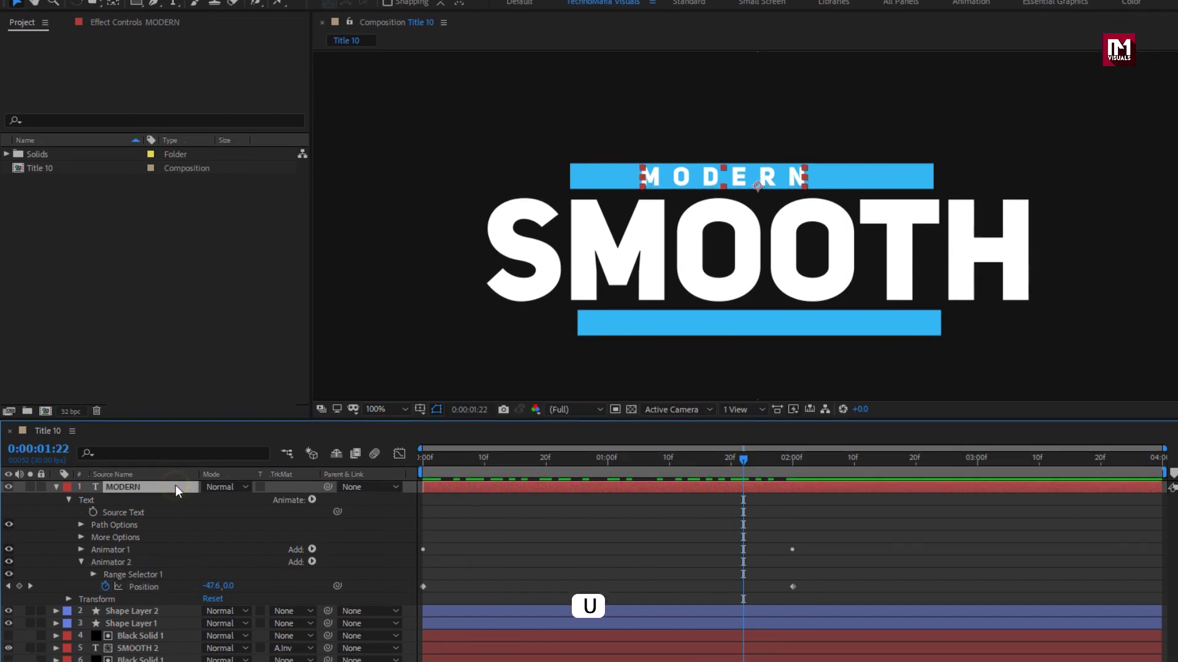
{"action": "left_click_drag", "start_coordinate": [815, 447], "coordinate": [408, 462]}
{"action": "right_click", "coordinate": [422, 461]}
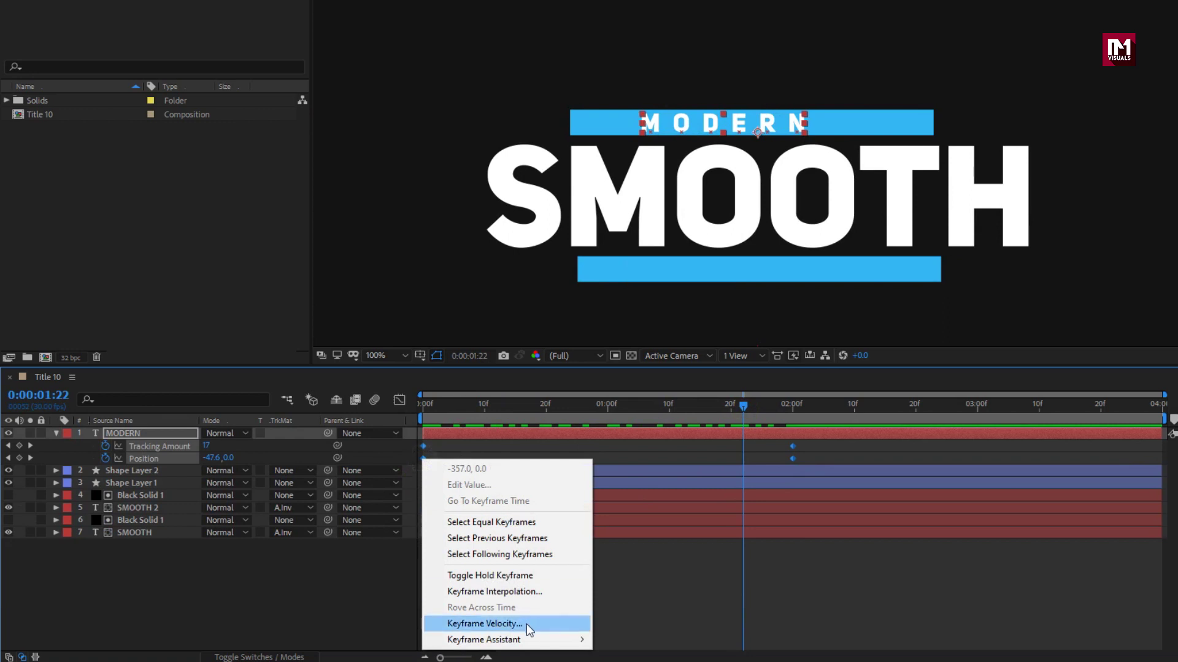
{"action": "mouse_move", "coordinate": [526, 639]}
{"action": "left_click", "coordinate": [632, 543]}
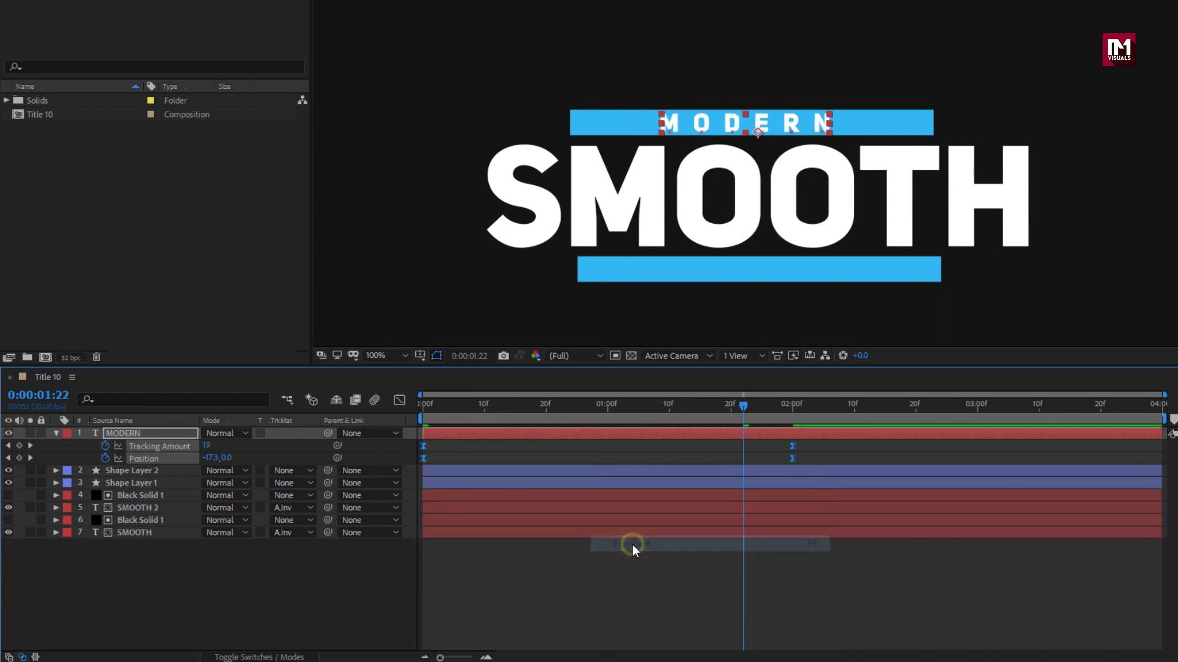
- Sharpen MODERN's Tracking Amount and Position speed curves by extending start and end keyframe influences to the middle at 0:00:01:00
{"action": "left_click", "coordinate": [399, 399]}
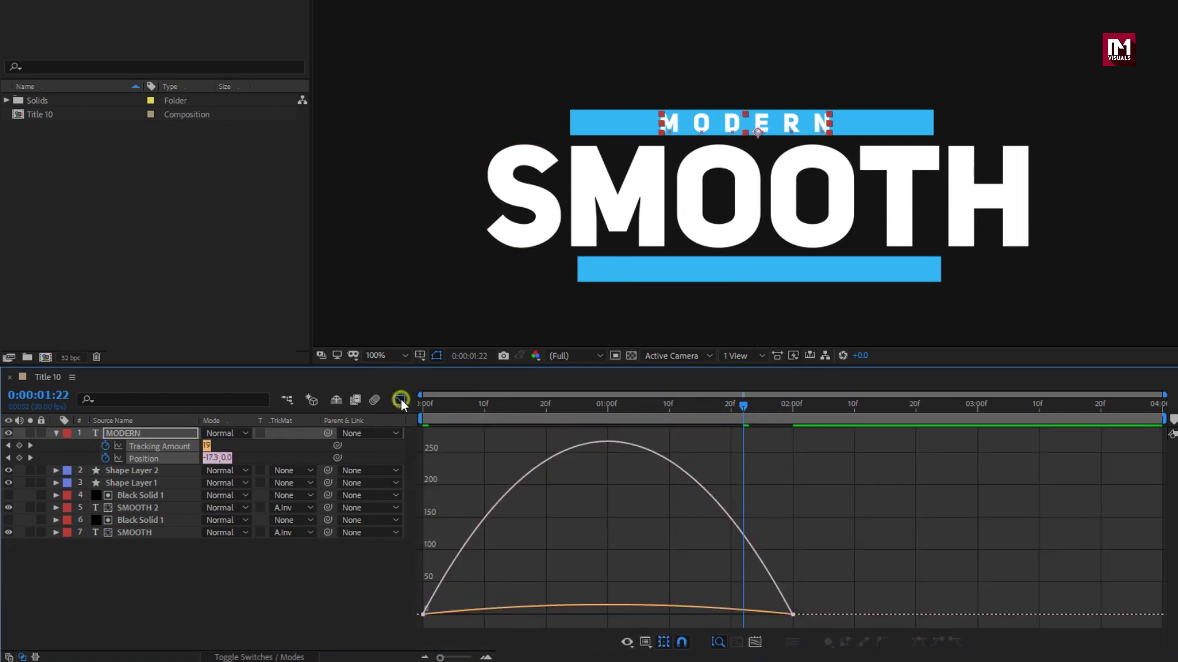
{"action": "left_click", "coordinate": [788, 624]}
{"action": "left_click_drag", "start_coordinate": [732, 610], "coordinate": [594, 614]}
{"action": "left_click", "coordinate": [440, 620]}
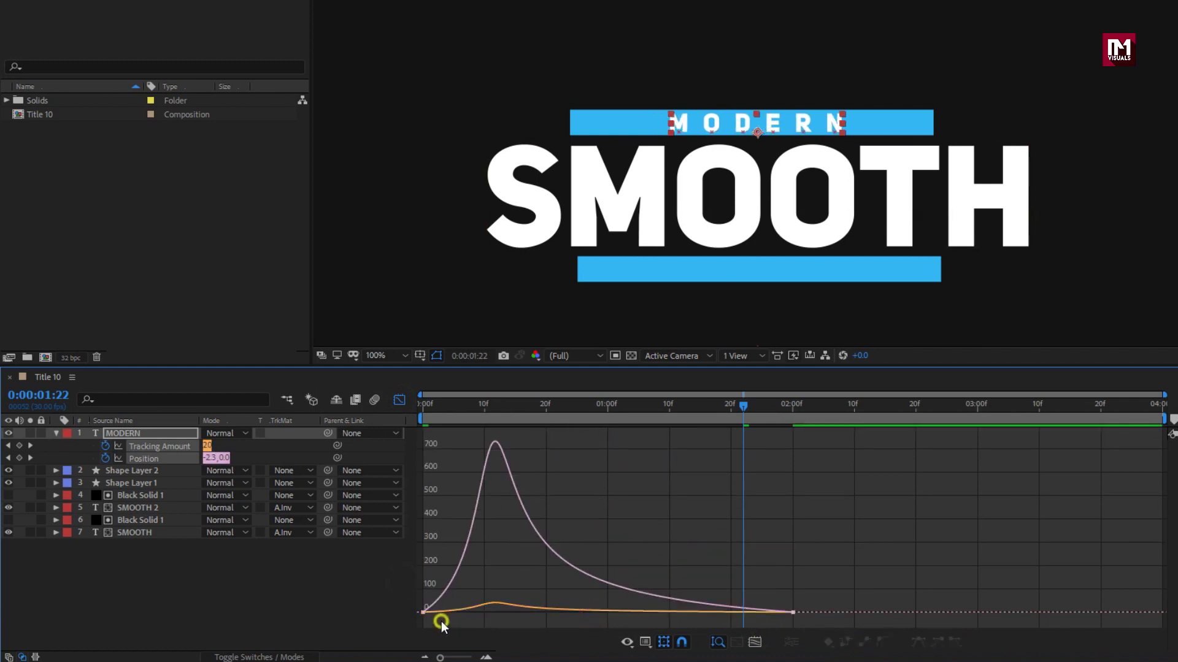
{"action": "left_click_drag", "start_coordinate": [407, 595], "coordinate": [410, 598]}
{"action": "left_click_drag", "start_coordinate": [489, 611], "coordinate": [607, 610]}
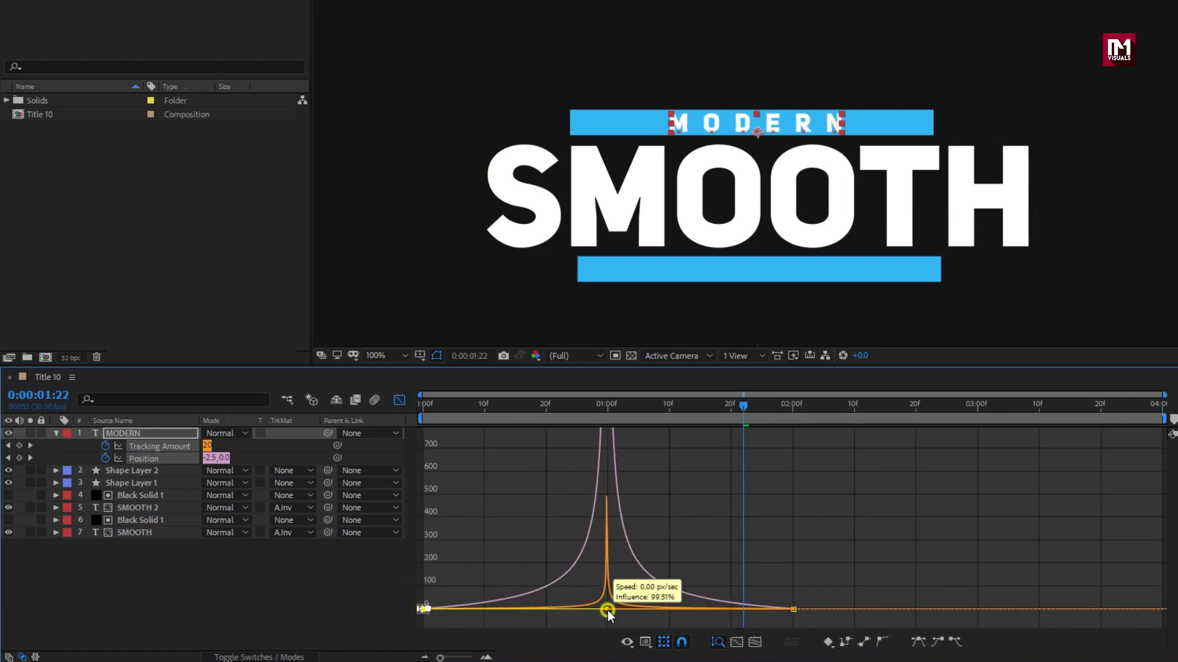
{"action": "left_click", "coordinate": [400, 401]}
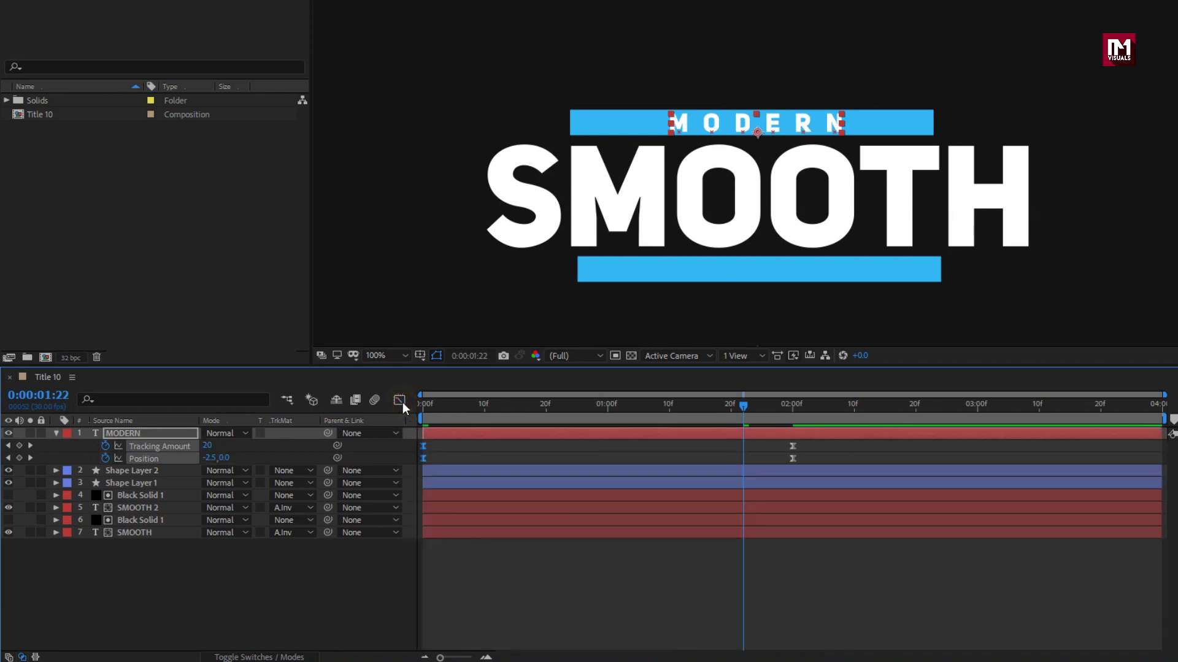
- Duplicate the MODERN text layer and move the copy down onto the lower blue line, at Position 959.9, 652.8
{"action": "key", "text": "ctrl+d"}
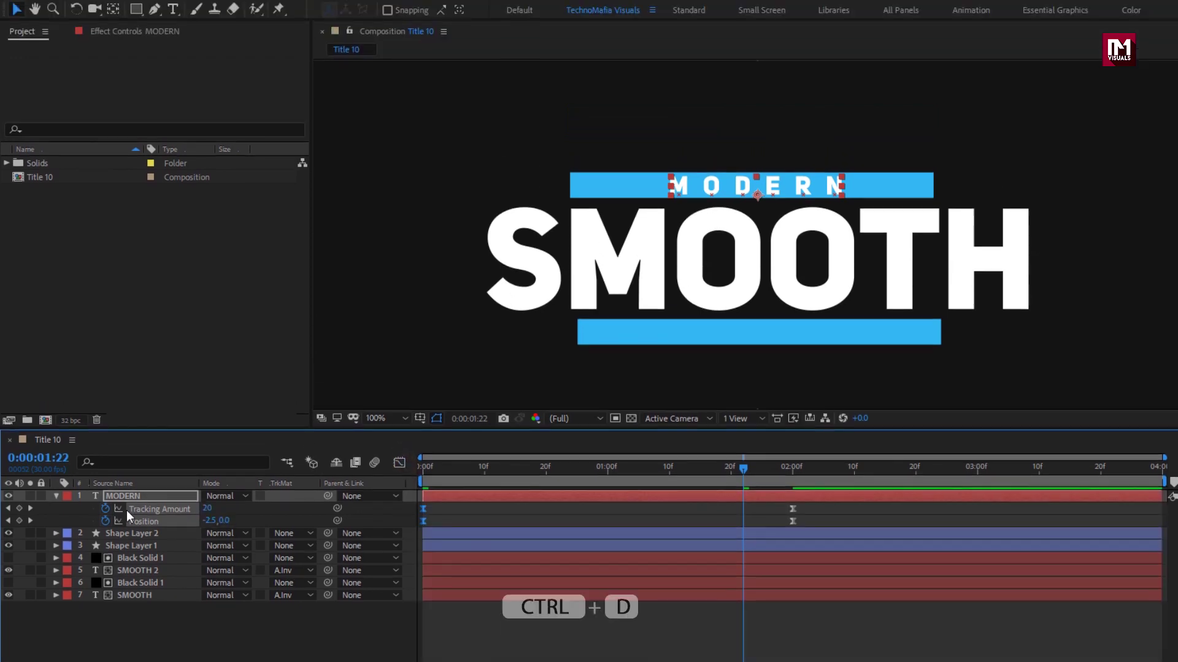
{"action": "left_click", "coordinate": [56, 496]}
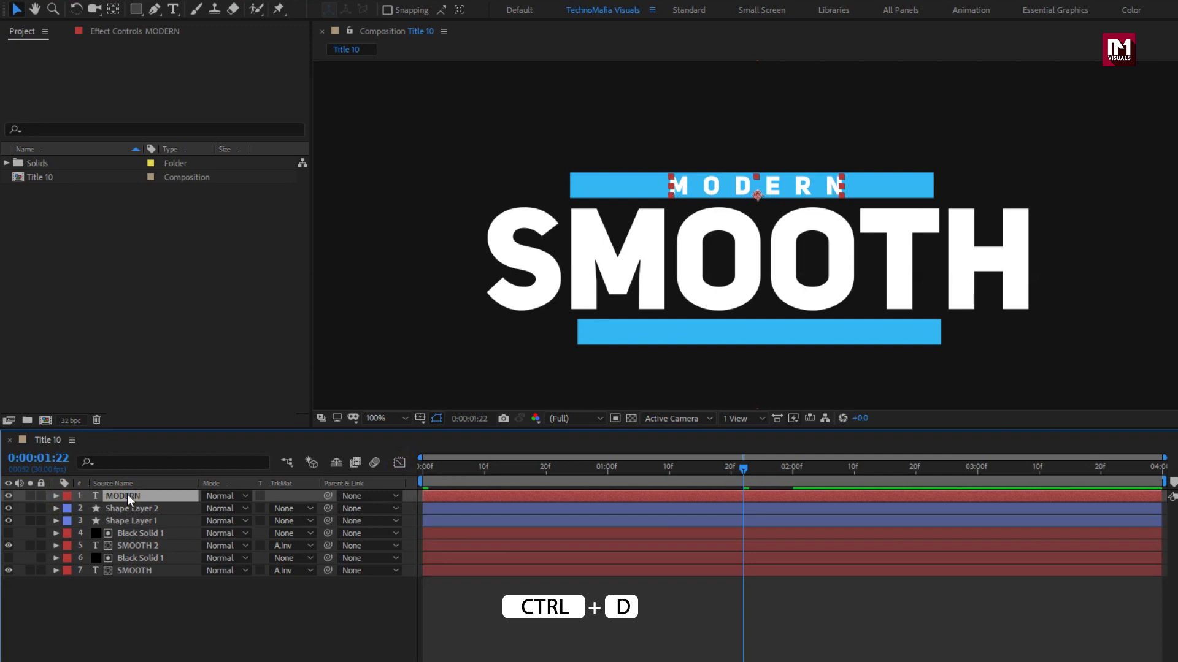
{"action": "key", "text": "ctrl+d"}
{"action": "key", "text": "p"}
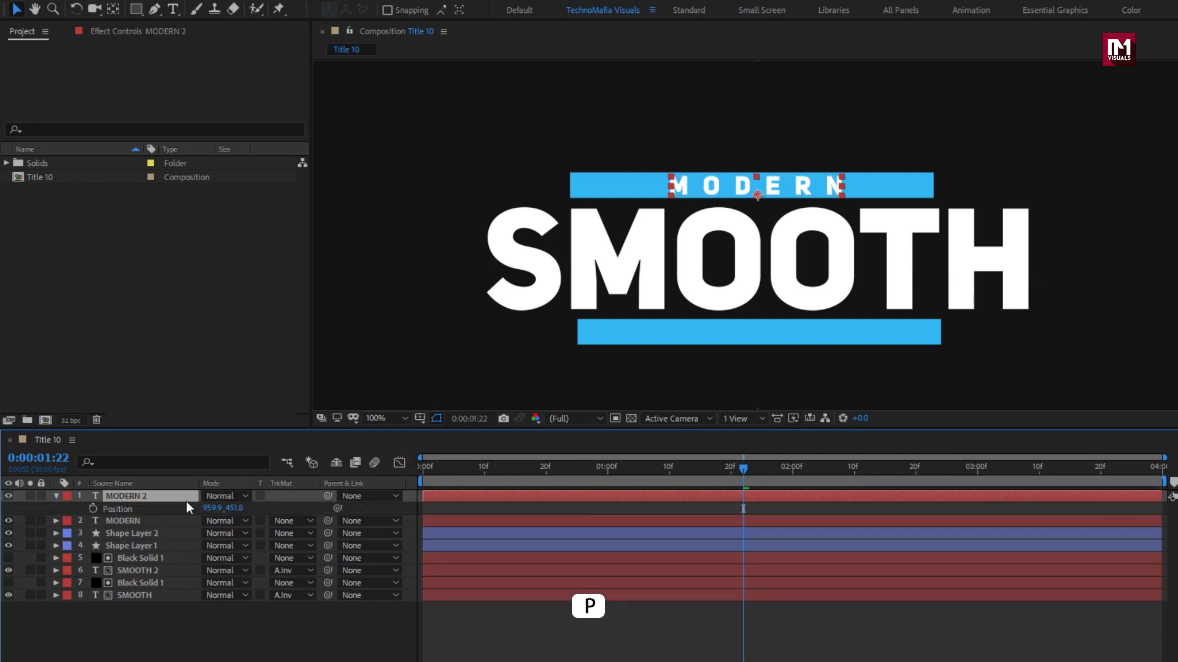
{"action": "left_click_drag", "start_coordinate": [233, 508], "coordinate": [379, 511]}
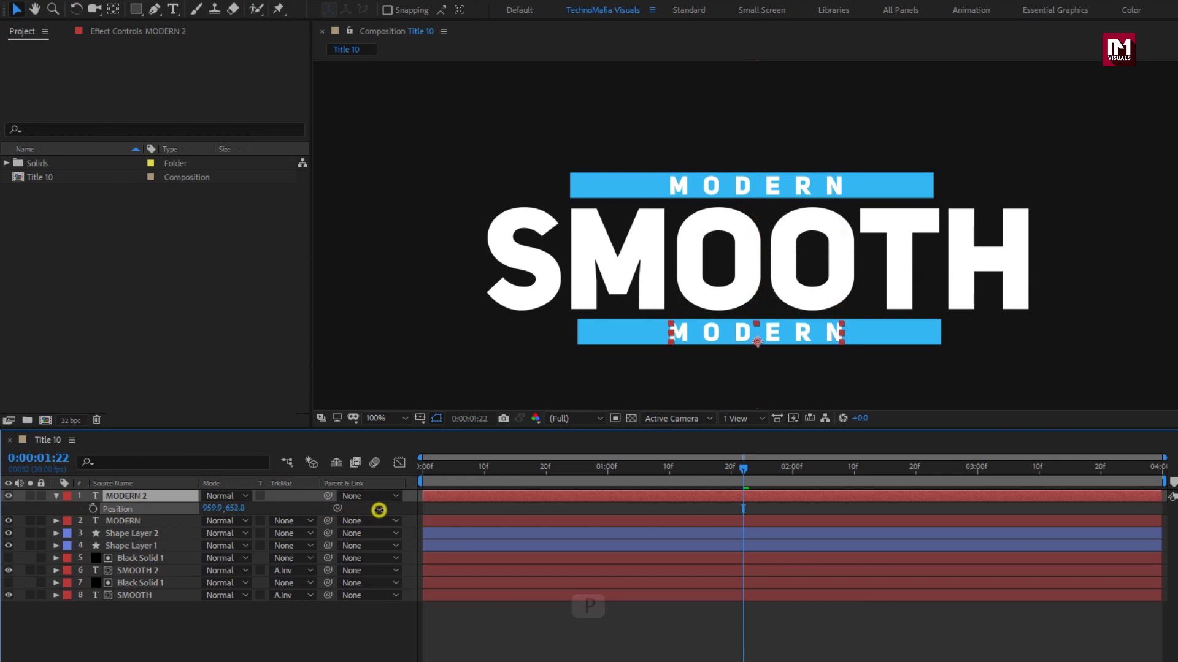
{"action": "left_click", "coordinate": [56, 496]}
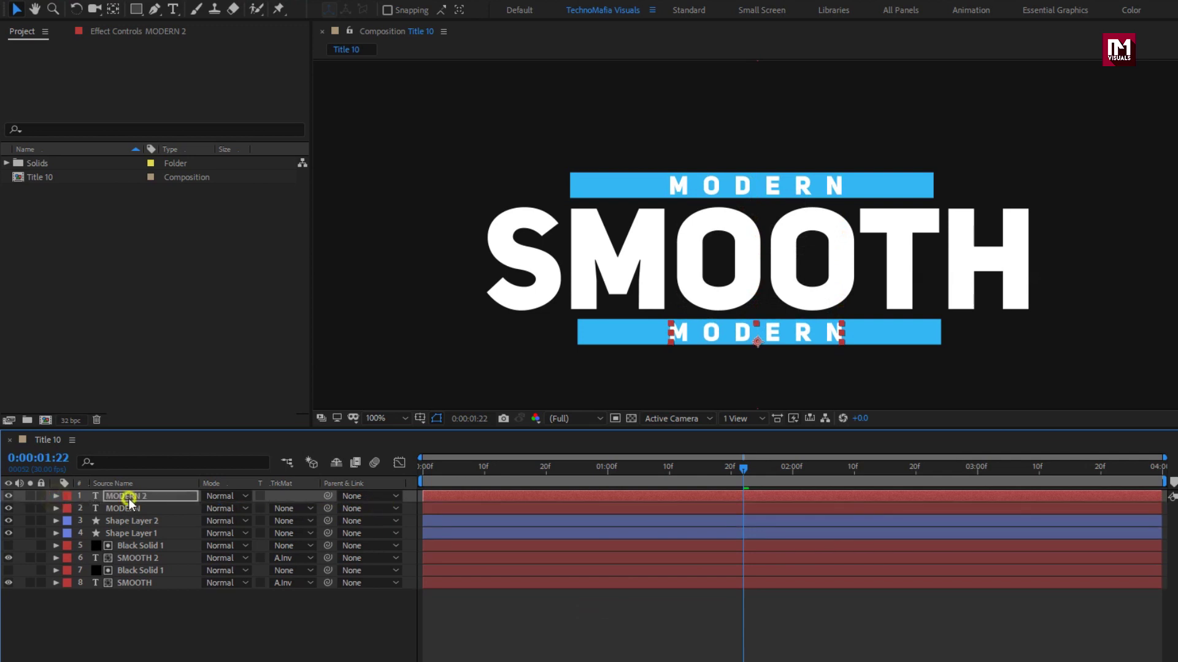
- Replace the duplicated text on the lower blue line with UNIQUE
{"action": "left_click", "coordinate": [126, 496]}
{"action": "double_click", "coordinate": [129, 498]}
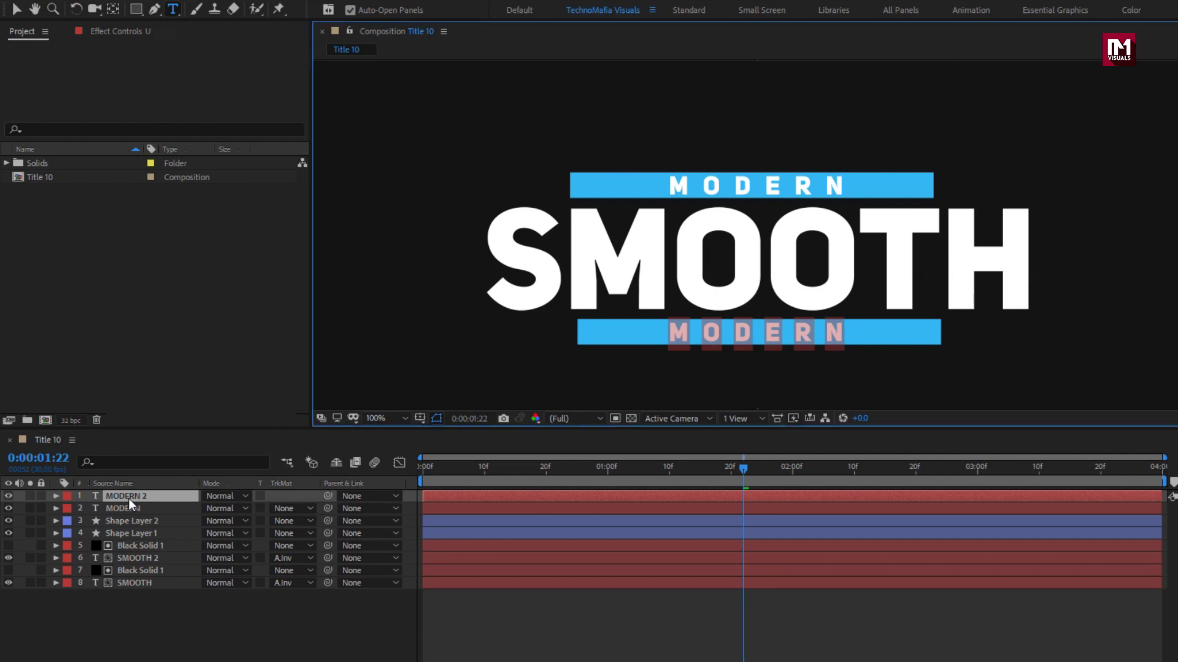
{"action": "type", "text": "UNIQUE"}
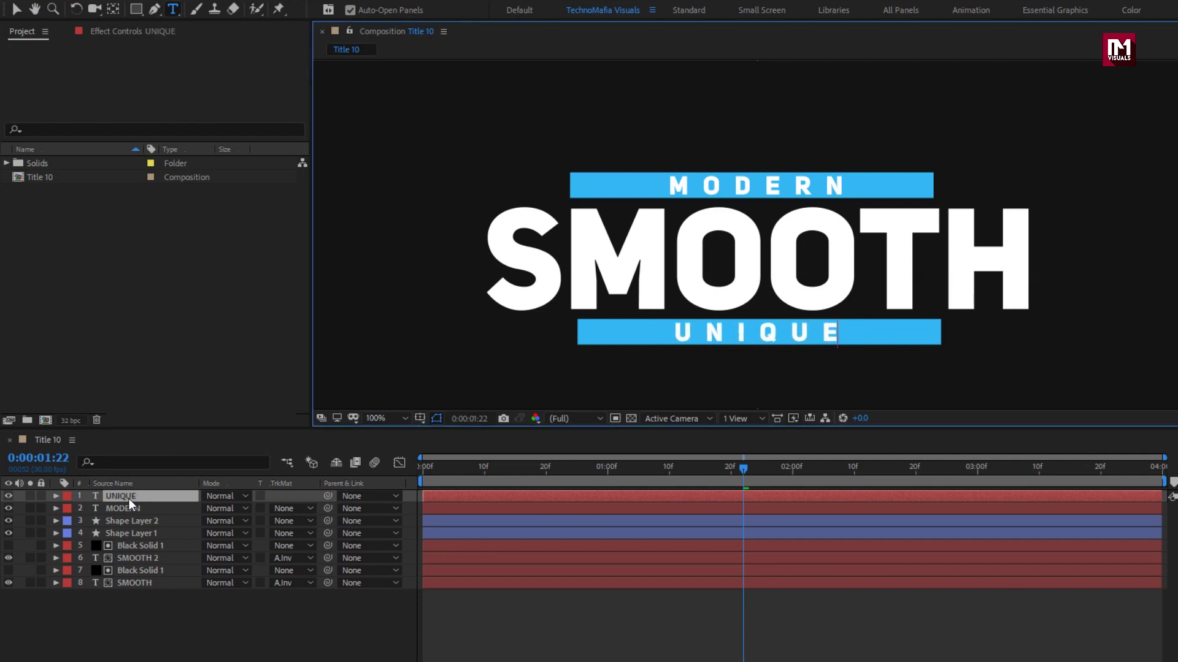
- Place the MODERN layer directly above Shape Layer 1 and set Shape Layer 1's track matte to Alpha Inverted Matte "MODERN"
{"action": "left_click", "coordinate": [127, 507]}
{"action": "left_click_drag", "start_coordinate": [126, 508], "coordinate": [130, 529]}
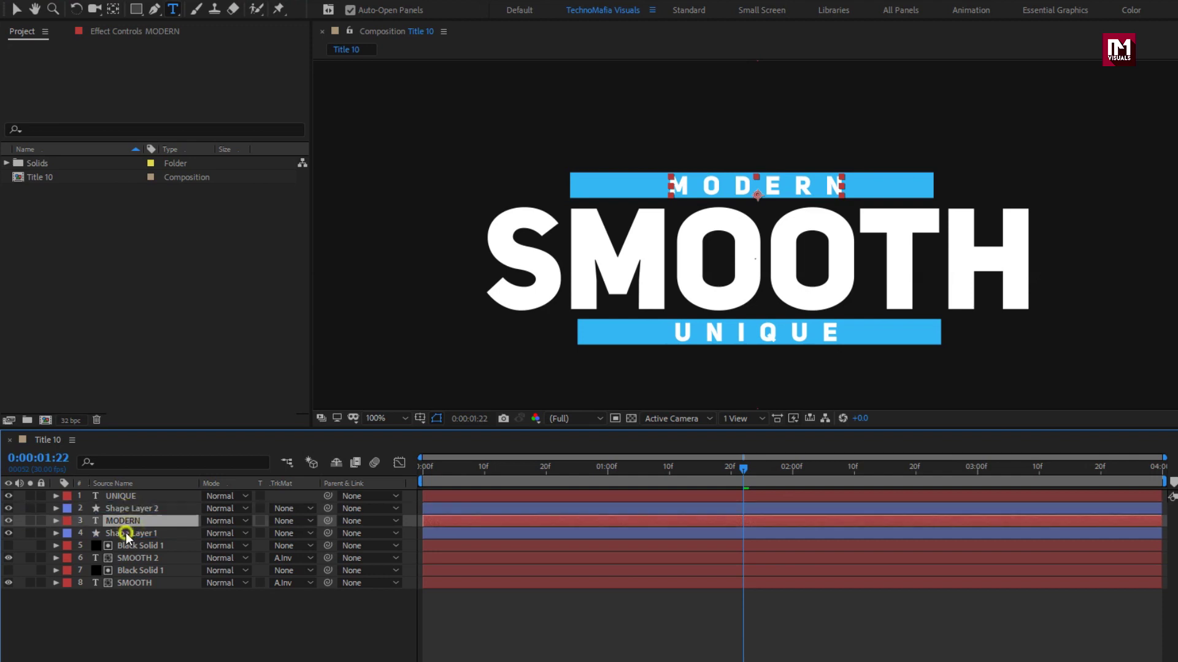
{"action": "left_click", "coordinate": [127, 532]}
{"action": "left_click", "coordinate": [293, 533]}
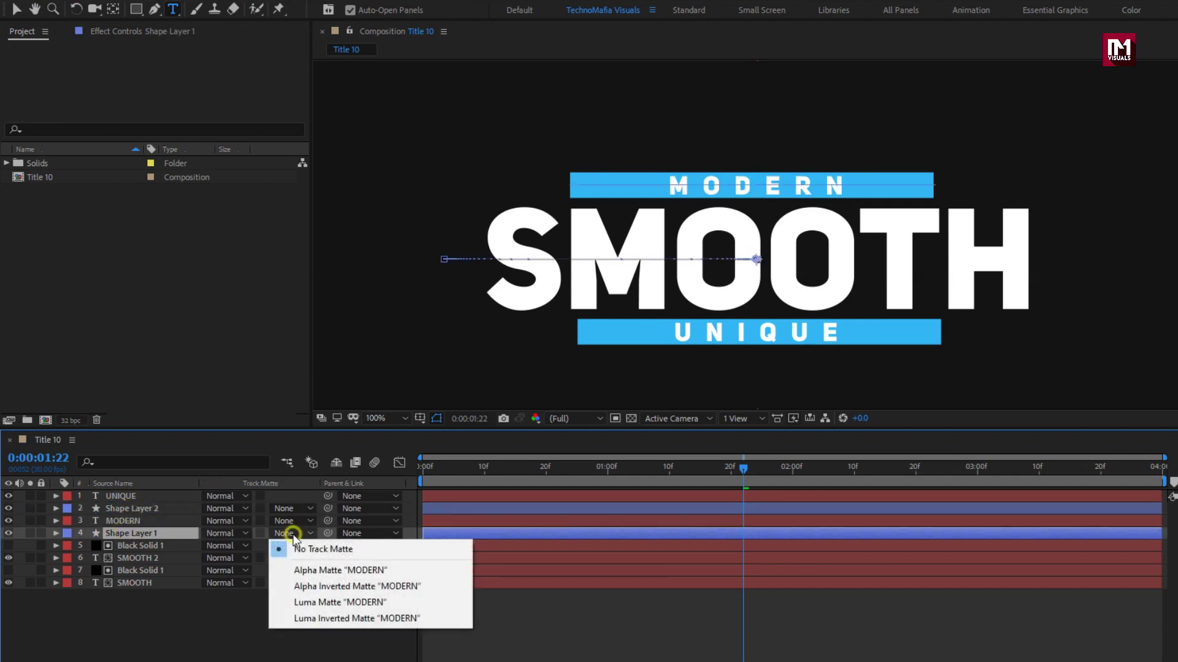
{"action": "left_click", "coordinate": [305, 585]}
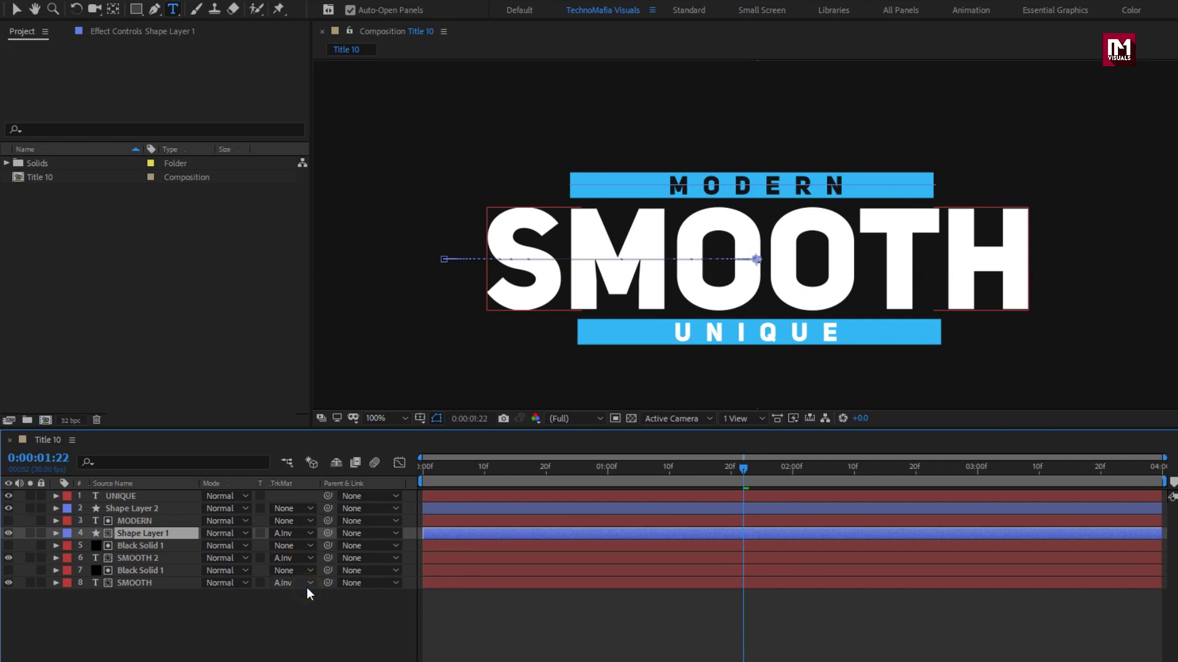
- Set Shape Layer 2's track matte to Alpha Inverted using the UNIQUE text layer above it, and deselect all layers
{"action": "left_click", "coordinate": [153, 510]}
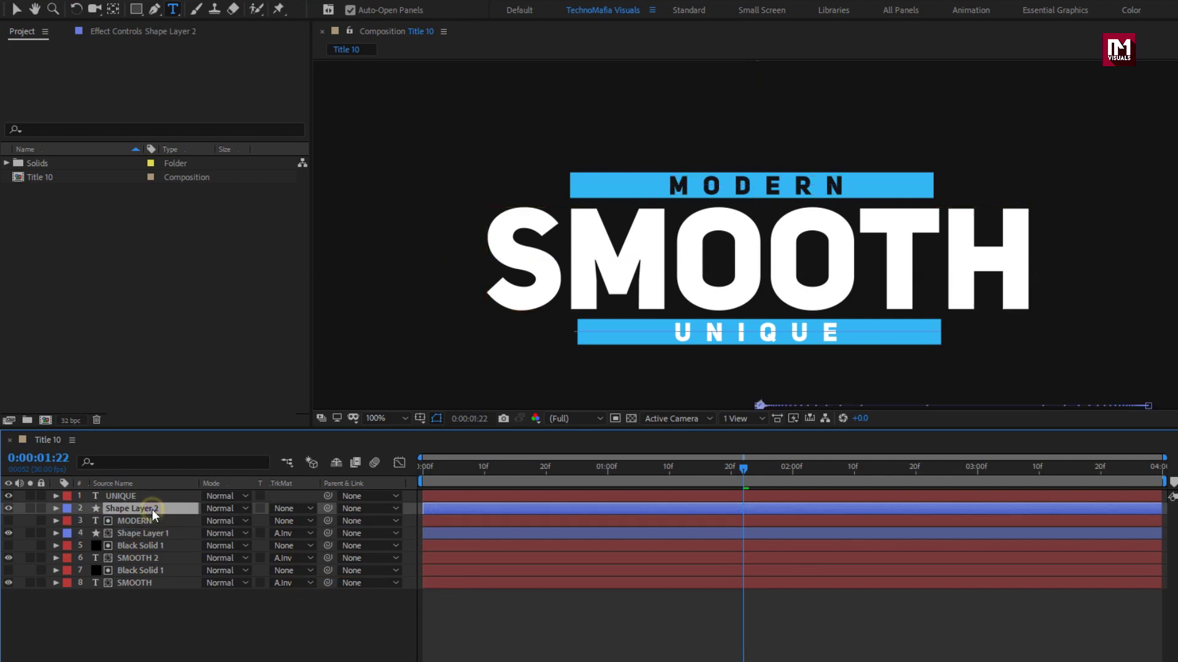
{"action": "left_click", "coordinate": [293, 509]}
{"action": "left_click", "coordinate": [305, 559]}
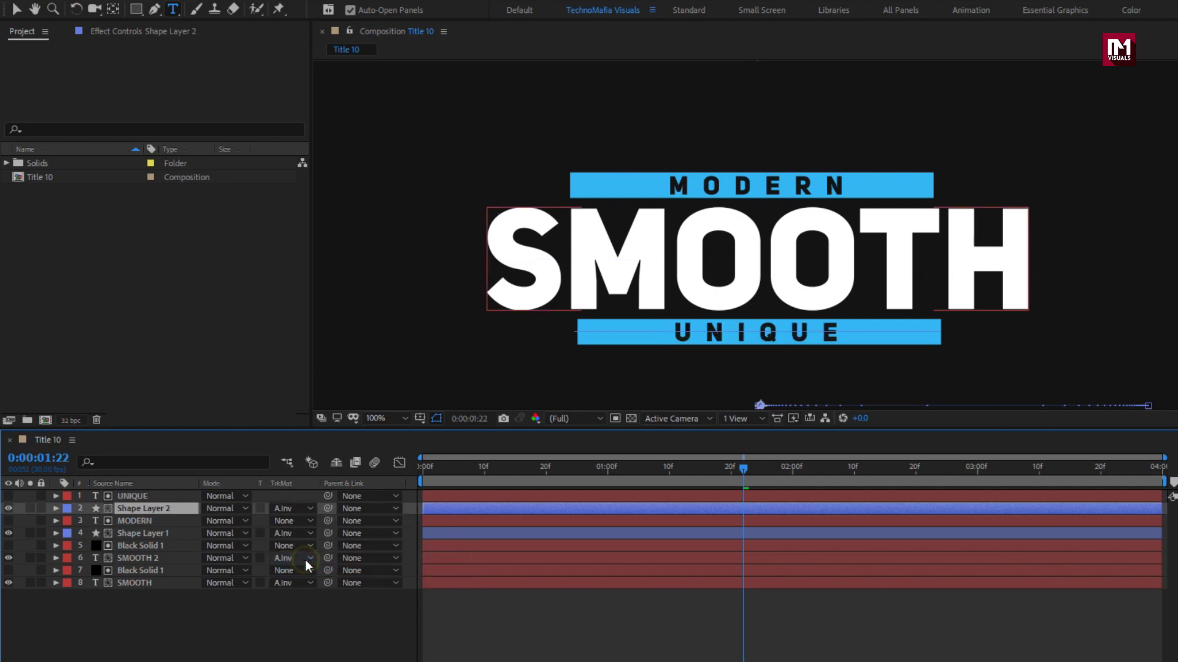
{"action": "left_click", "coordinate": [277, 614]}
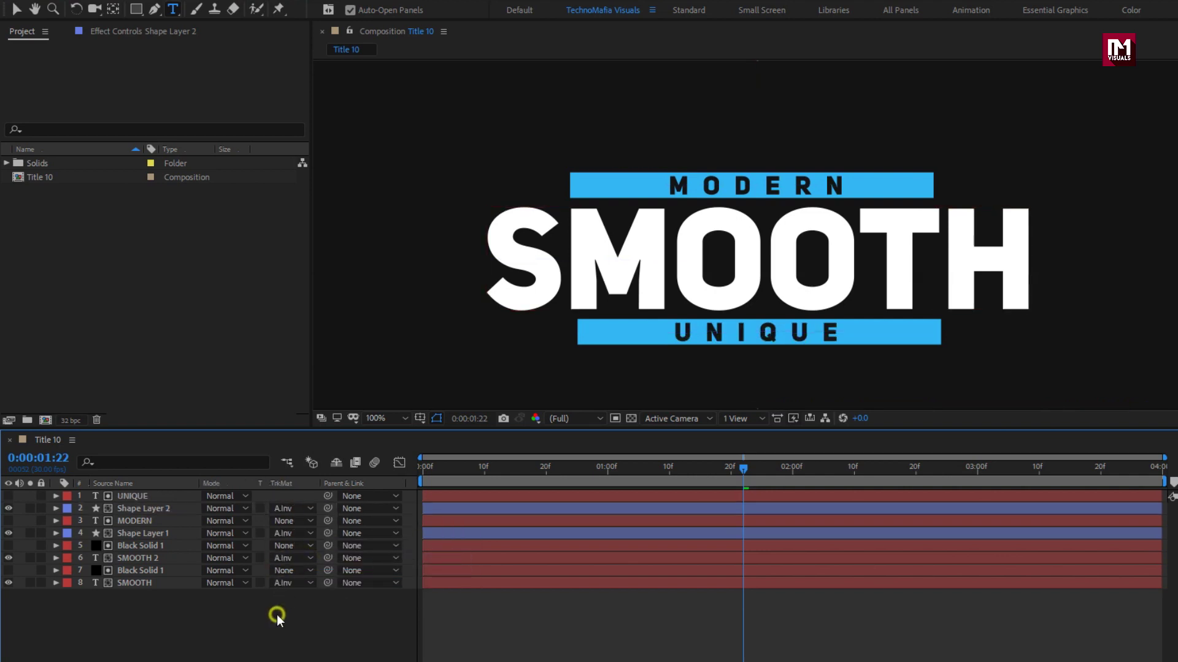
- Create a null object and parent all text, shape and solid layers to Null 1
{"action": "right_click", "coordinate": [124, 631]}
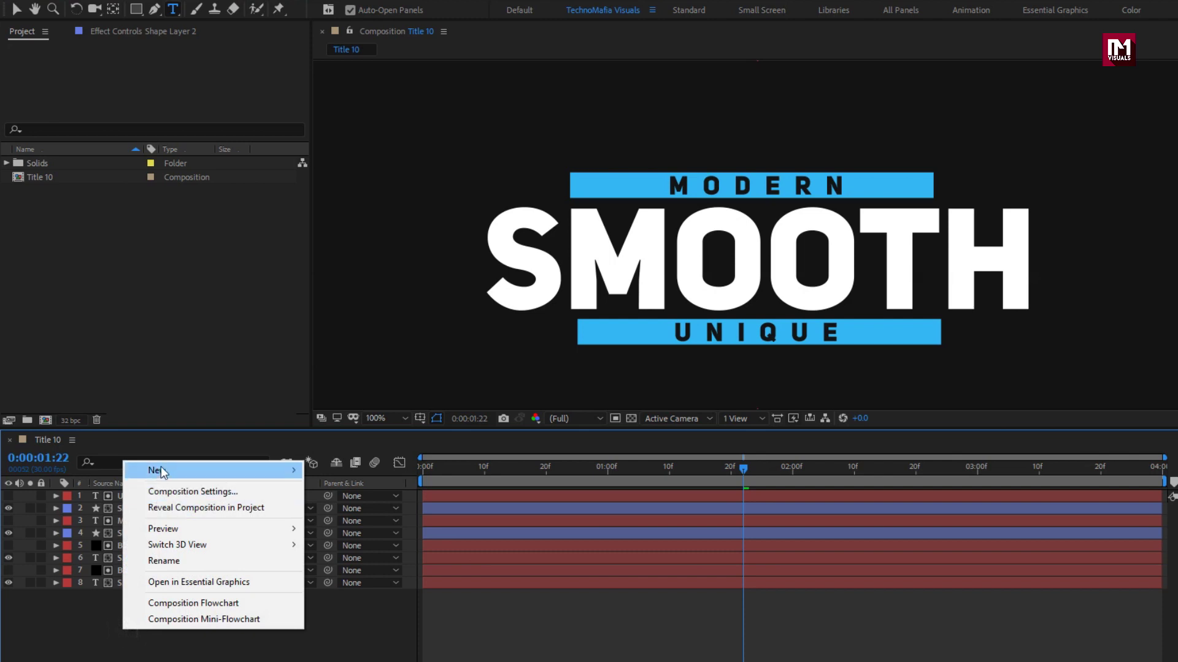
{"action": "mouse_move", "coordinate": [160, 469]}
{"action": "left_click", "coordinate": [369, 556]}
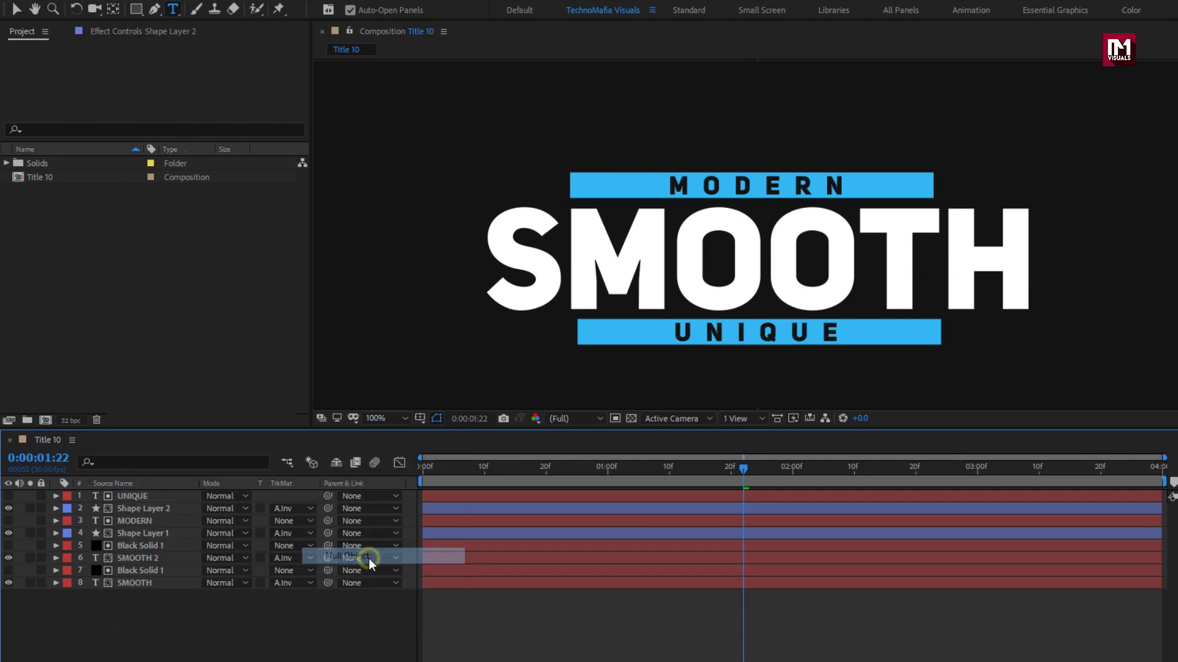
{"action": "left_click_drag", "start_coordinate": [196, 617], "coordinate": [151, 511]}
{"action": "left_click", "coordinate": [356, 514]}
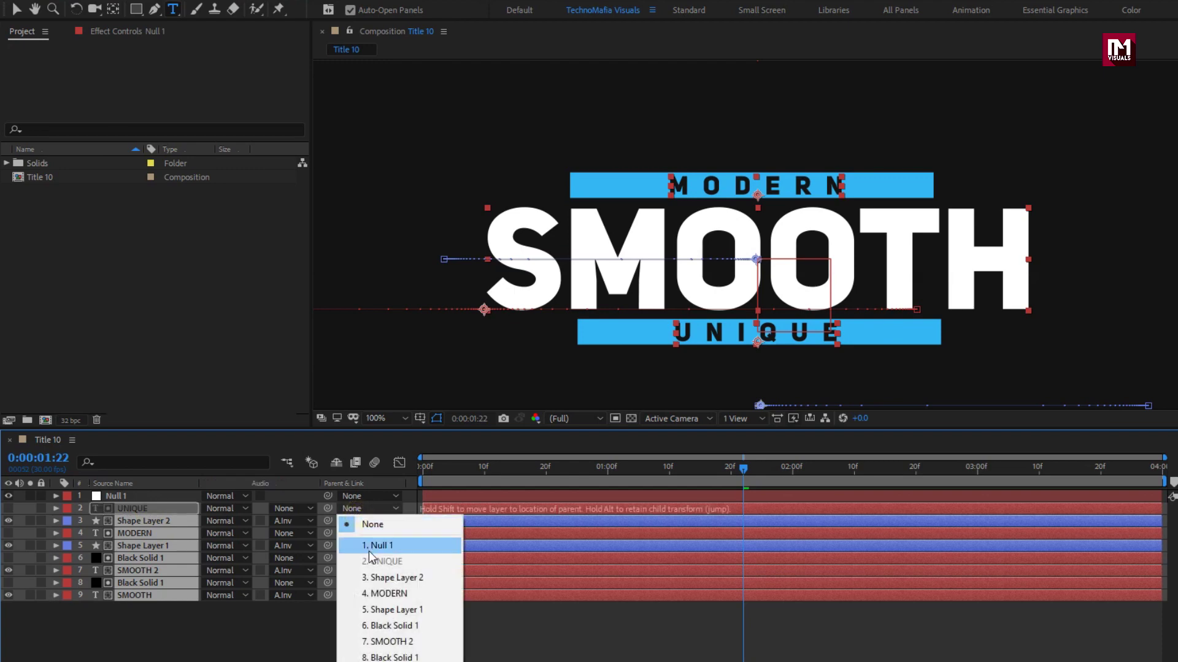
{"action": "left_click", "coordinate": [361, 547]}
- Keyframe Null 1's Scale at 100% on 0:00:03:00 and 80% on 0:00:01:10
{"action": "left_click", "coordinate": [128, 496]}
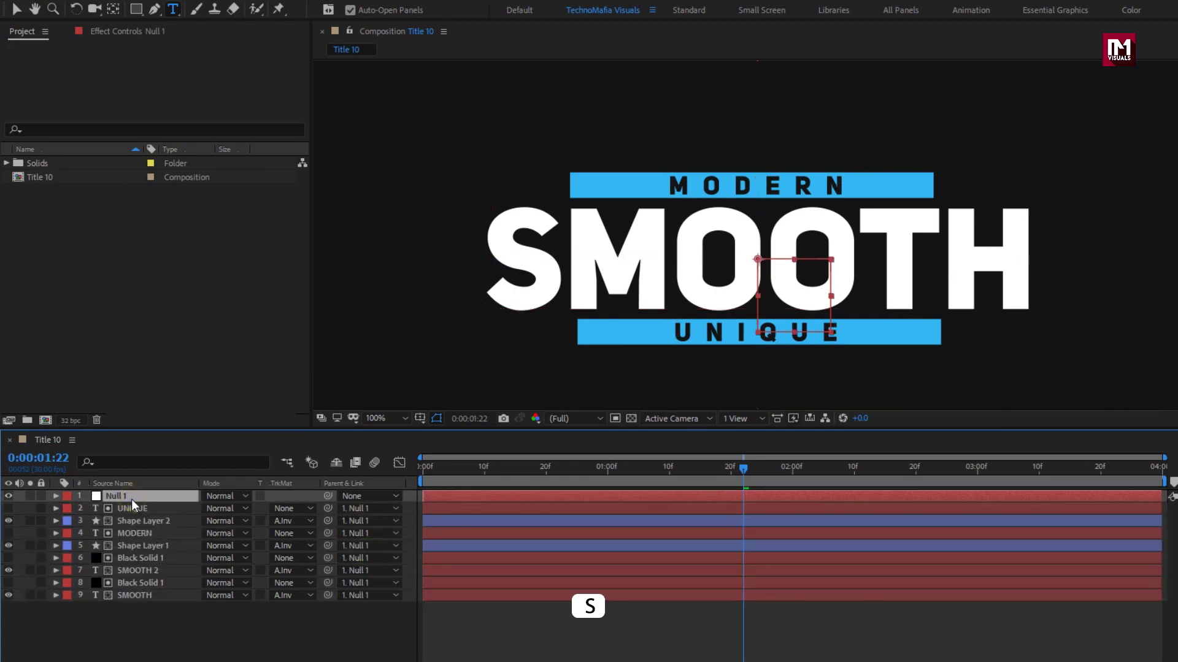
{"action": "key", "text": "s"}
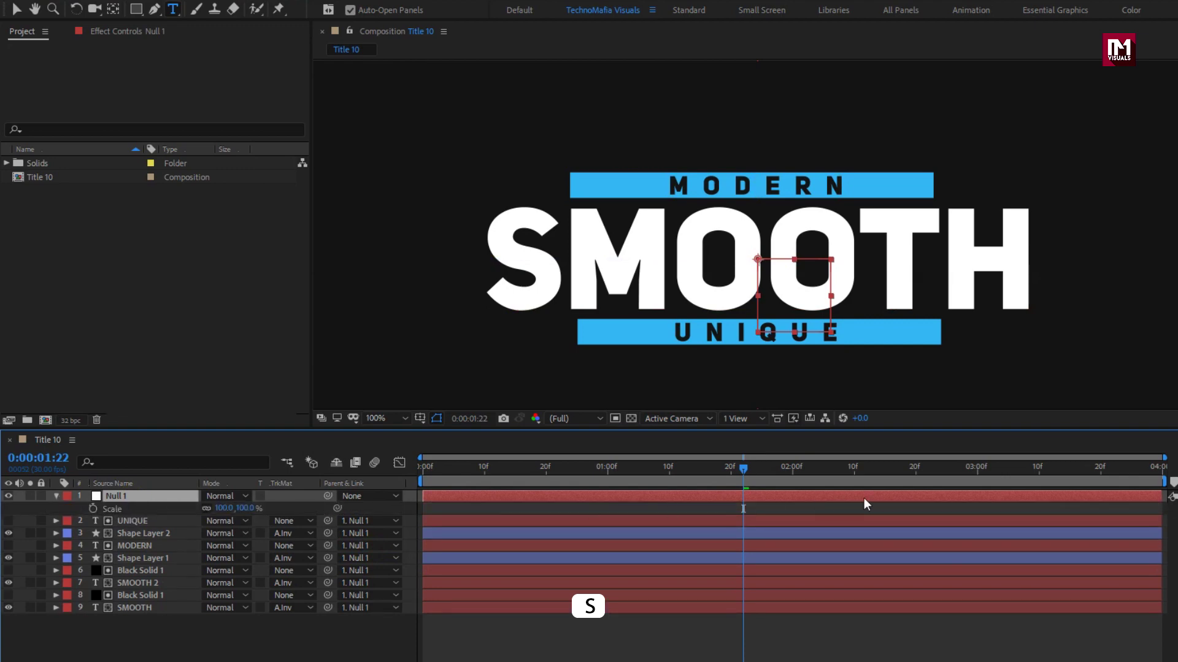
{"action": "left_click", "coordinate": [977, 481]}
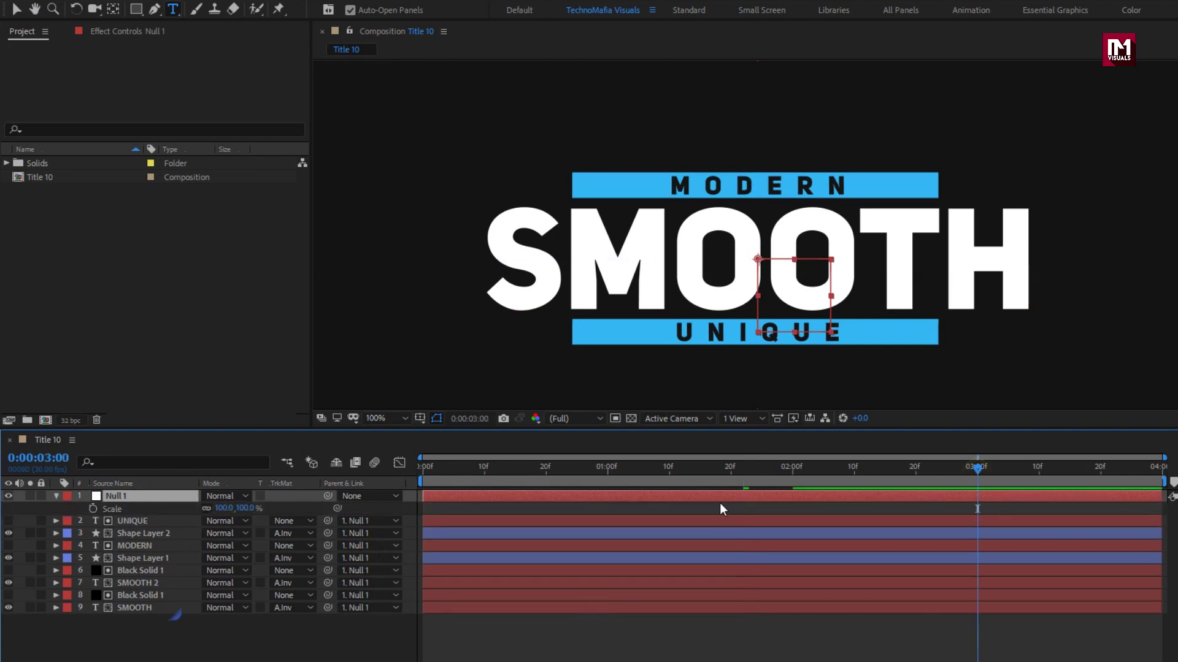
{"action": "left_click", "coordinate": [92, 509]}
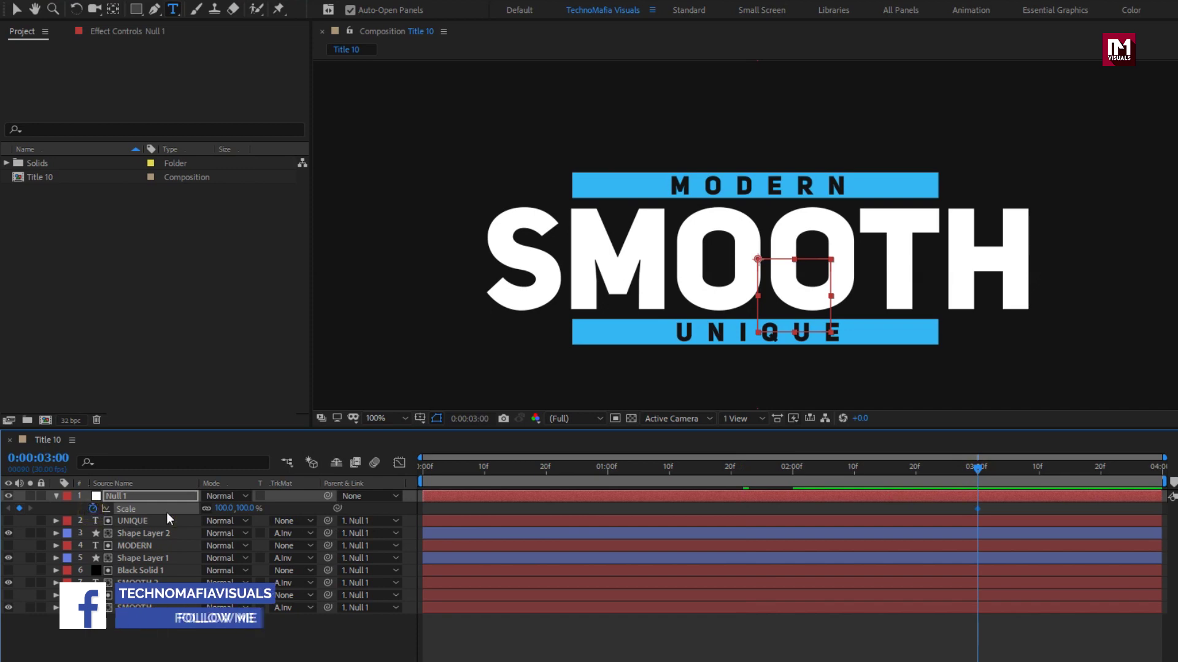
{"action": "left_click_drag", "start_coordinate": [606, 474], "coordinate": [669, 474]}
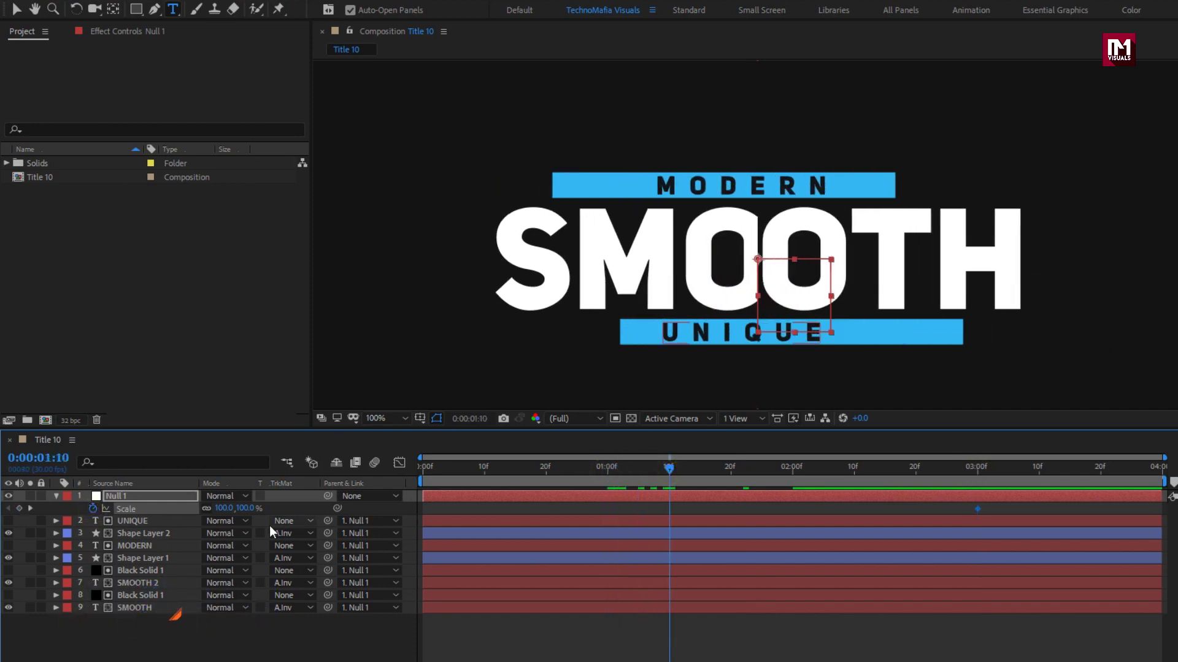
{"action": "left_click", "coordinate": [244, 509]}
{"action": "type", "text": "80"}
{"action": "key", "text": "Return"}
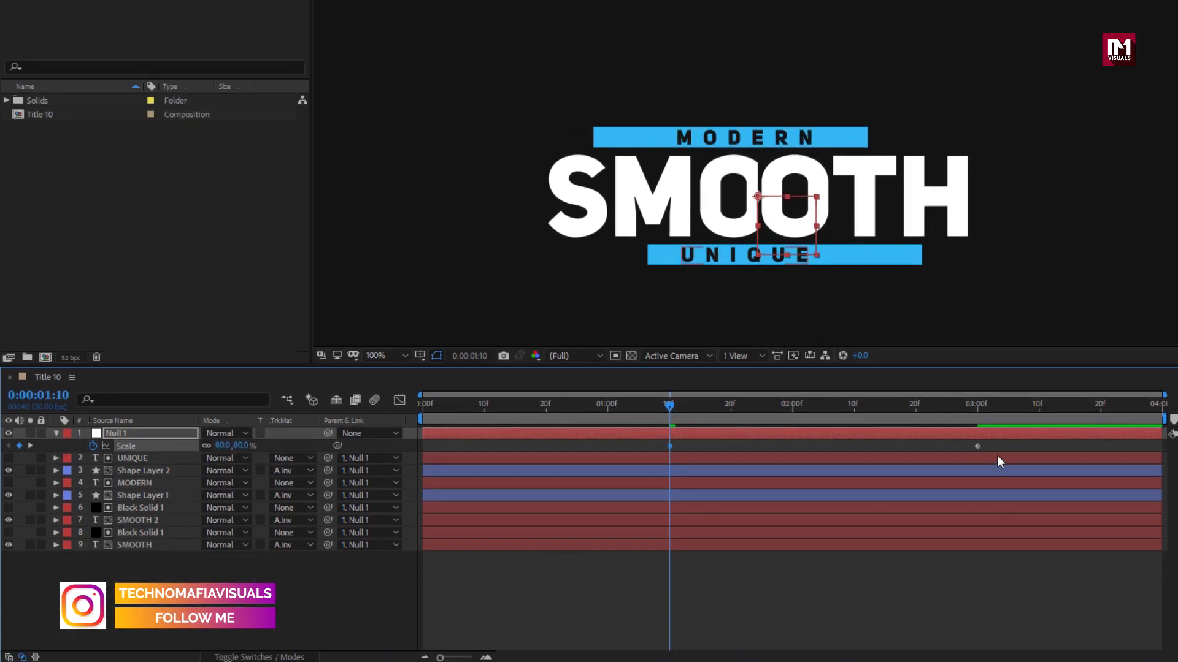
- Apply Easy Ease to both of Null 1's Scale keyframes
{"action": "left_click_drag", "start_coordinate": [993, 443], "coordinate": [660, 457]}
{"action": "left_click", "coordinate": [669, 447]}
{"action": "right_click", "coordinate": [669, 450]}
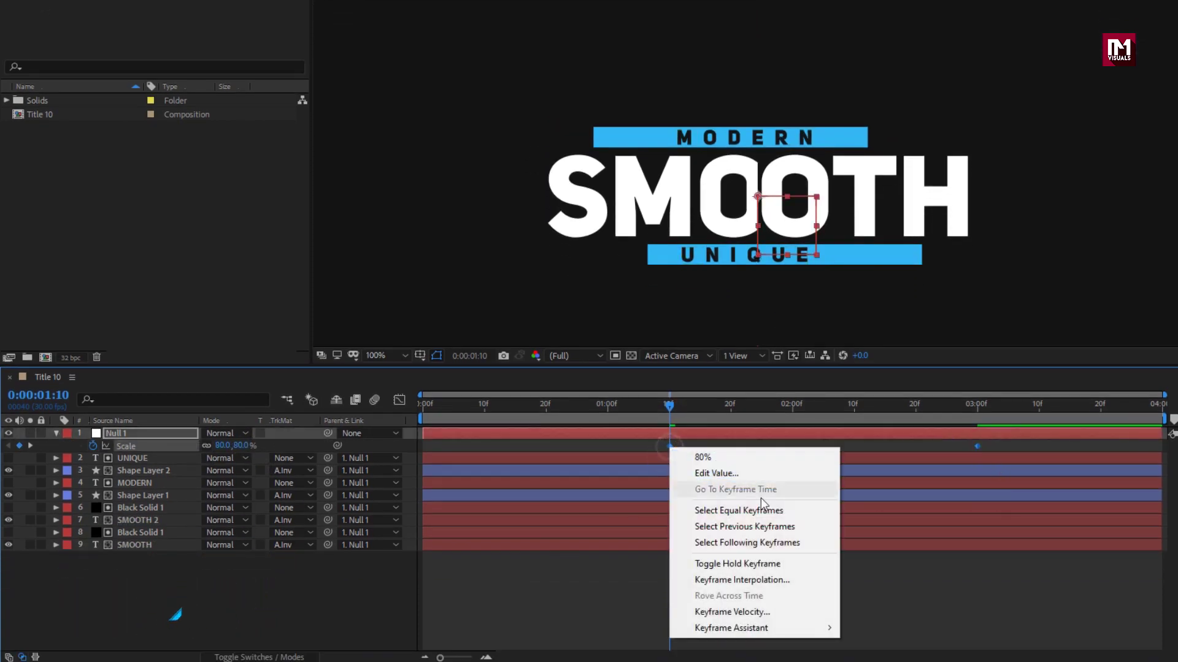
{"action": "mouse_move", "coordinate": [778, 628]}
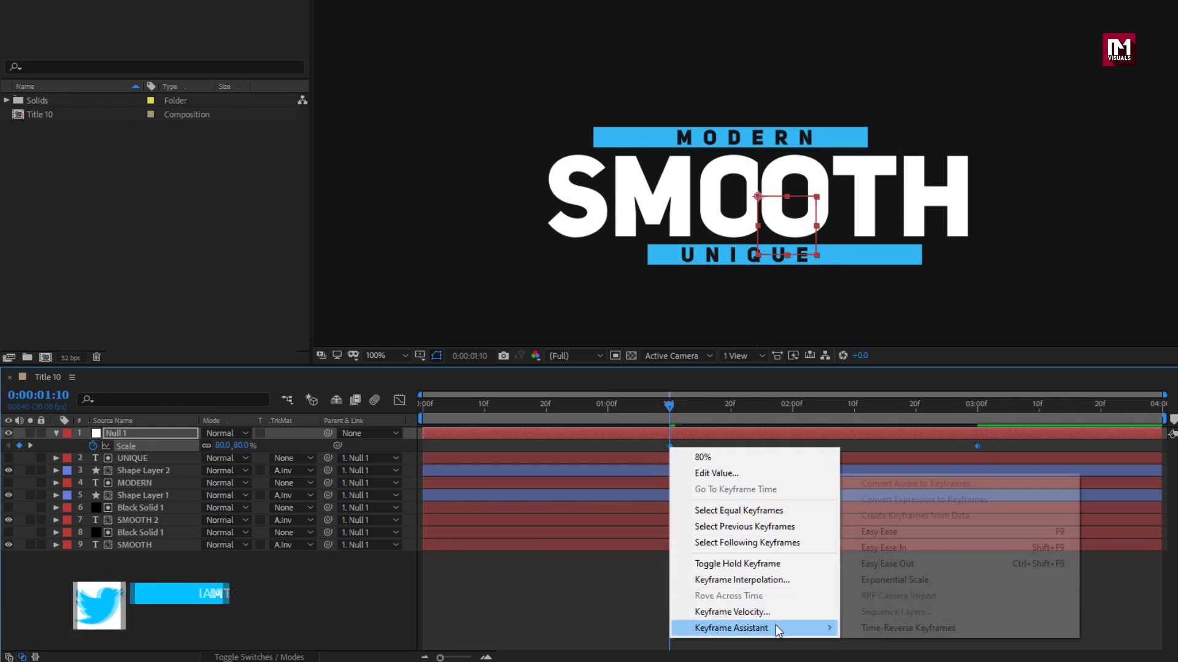
{"action": "left_click", "coordinate": [871, 532]}
- Sharpen Null 1's Scale speed curve by extending both keyframes' influence handles to the midpoint between them
{"action": "left_click", "coordinate": [398, 406]}
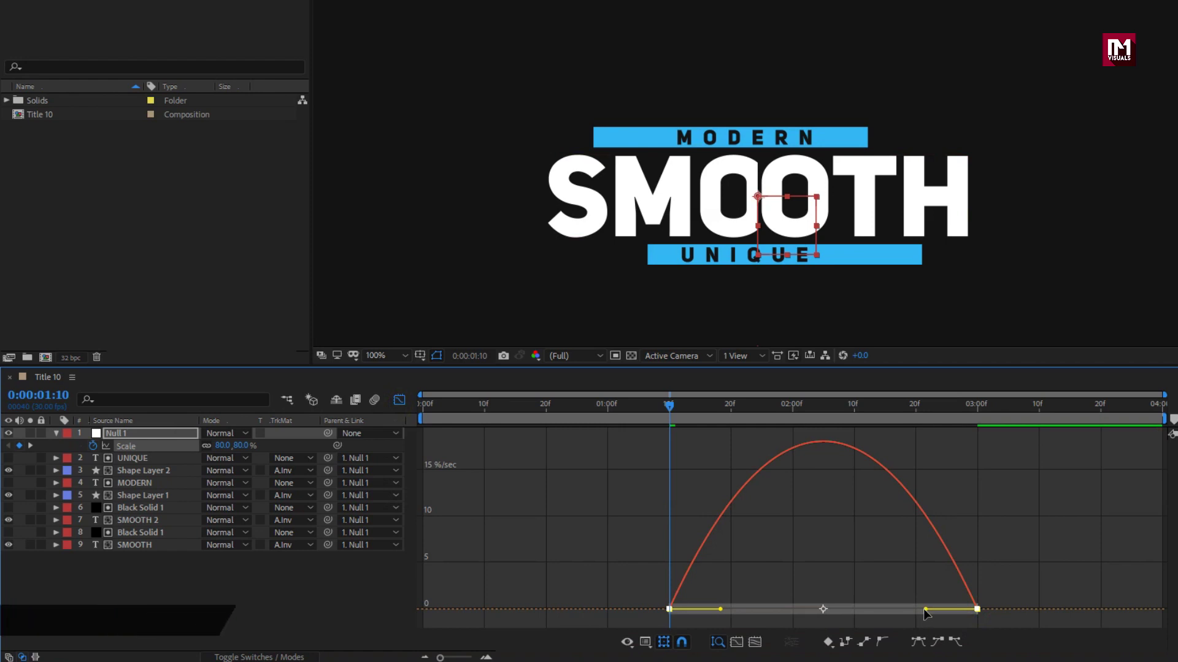
{"action": "left_click_drag", "start_coordinate": [924, 609], "coordinate": [823, 610]}
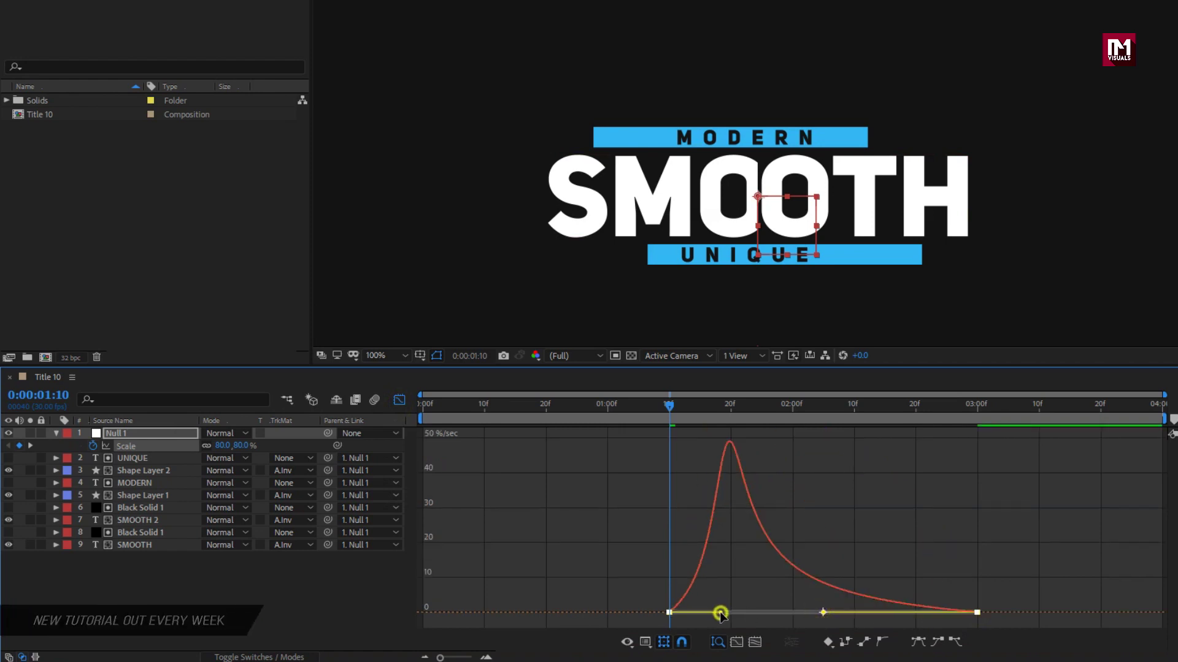
{"action": "left_click_drag", "start_coordinate": [721, 613], "coordinate": [823, 611]}
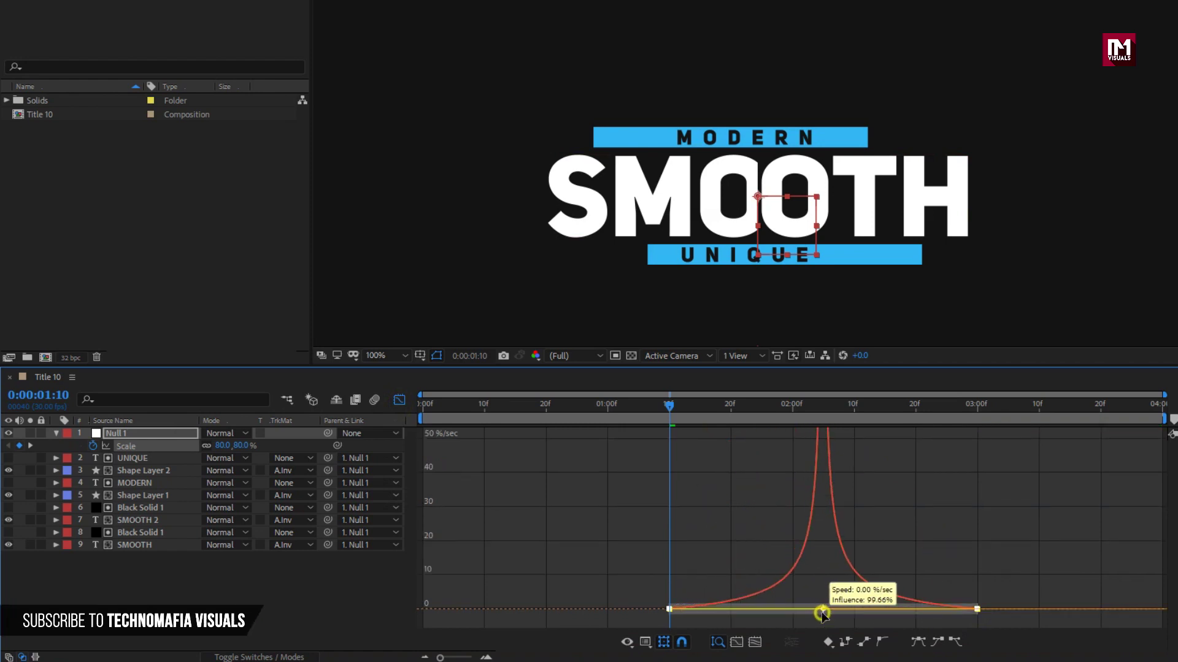
{"action": "left_click", "coordinate": [399, 403]}
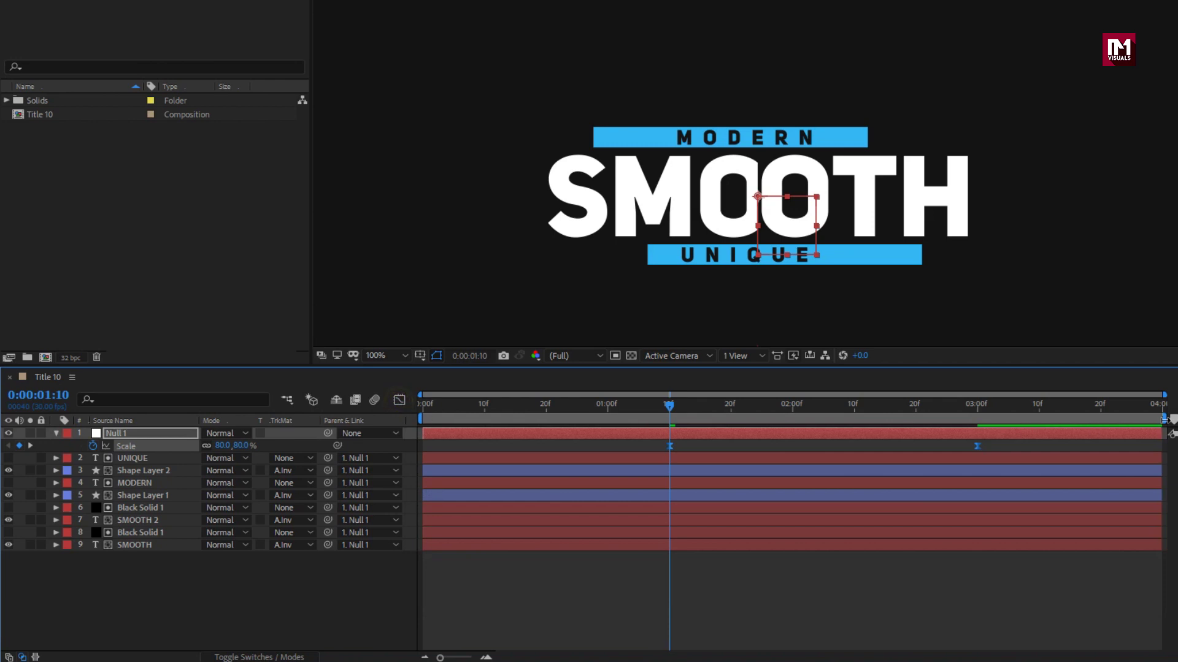
- End the work area at 0:00:03:00, fit the composition in the viewer and preview the title animation from the start
{"action": "left_click_drag", "start_coordinate": [1164, 419], "coordinate": [980, 436]}
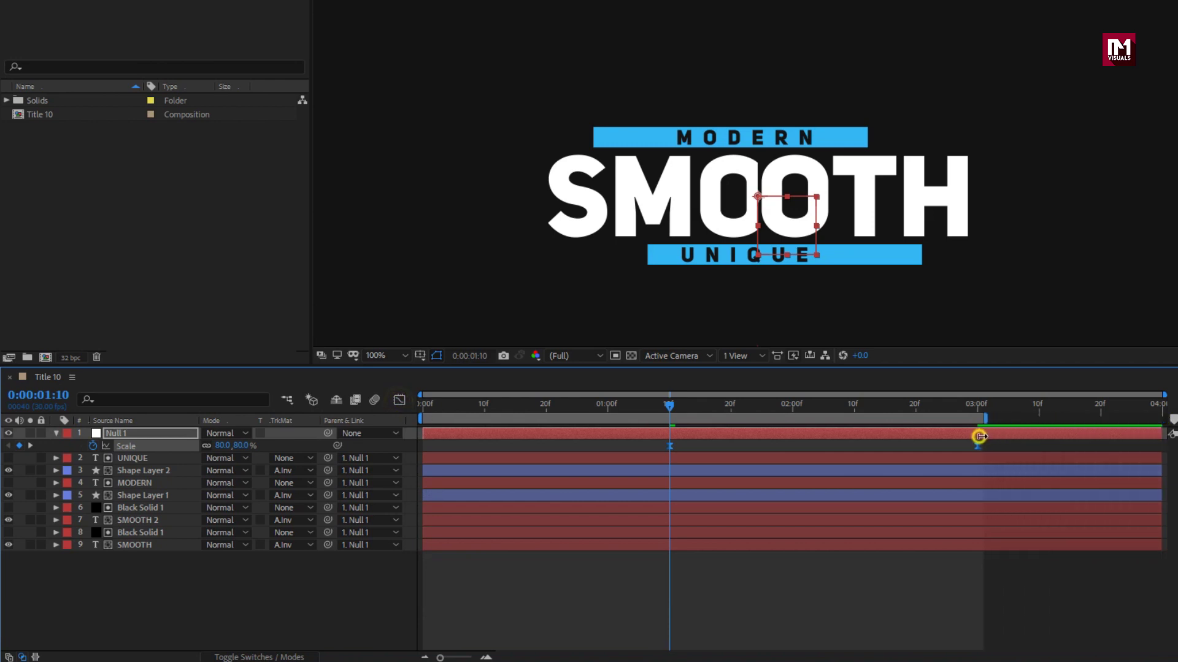
{"action": "left_click", "coordinate": [422, 414]}
{"action": "left_click", "coordinate": [385, 356]}
{"action": "left_click", "coordinate": [394, 450]}
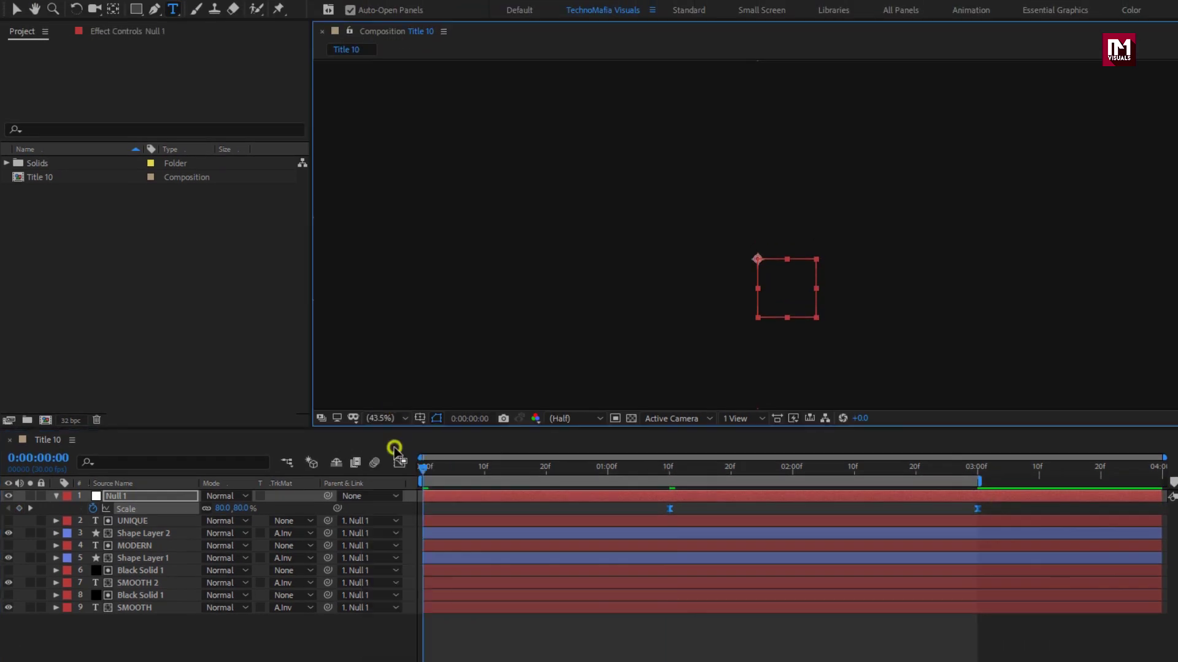
{"action": "key", "text": "space"}
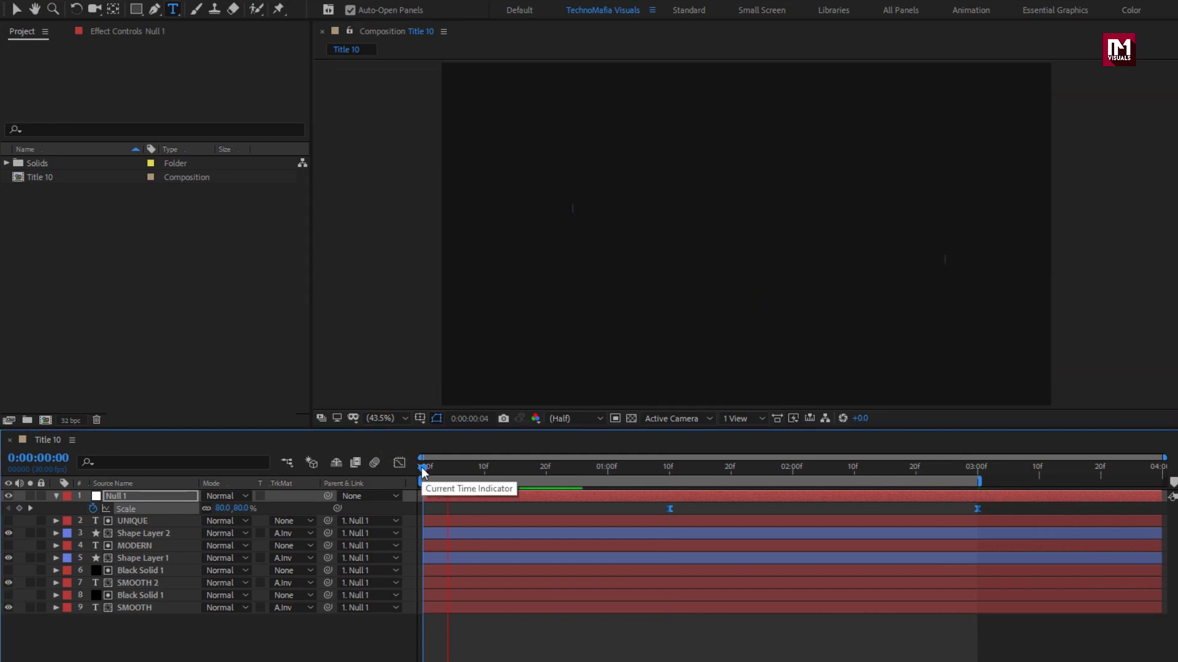